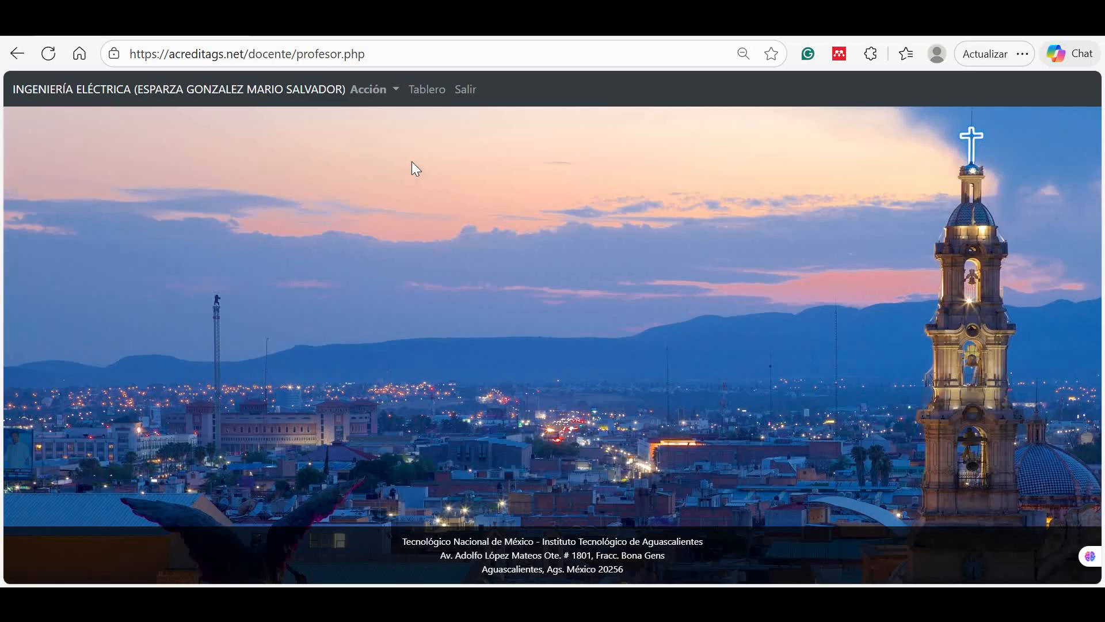
- Open the Reporte de valoración for year 23, period 2, keeping 16 students for Instalaciones Eléctricas Industriales
click(398, 99)
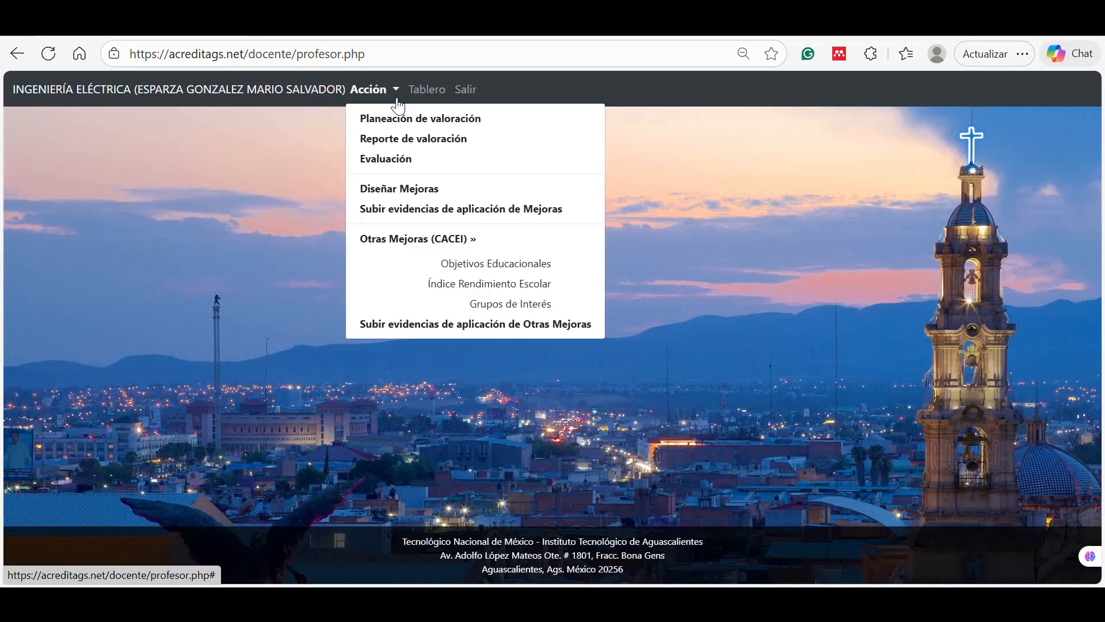
click(407, 141)
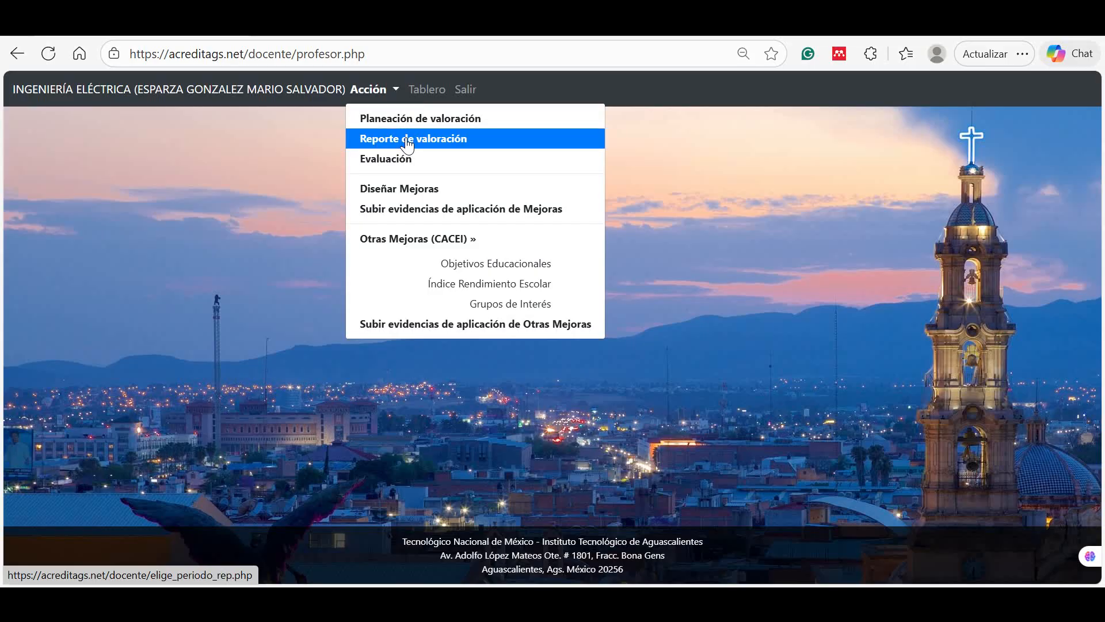
click(509, 243)
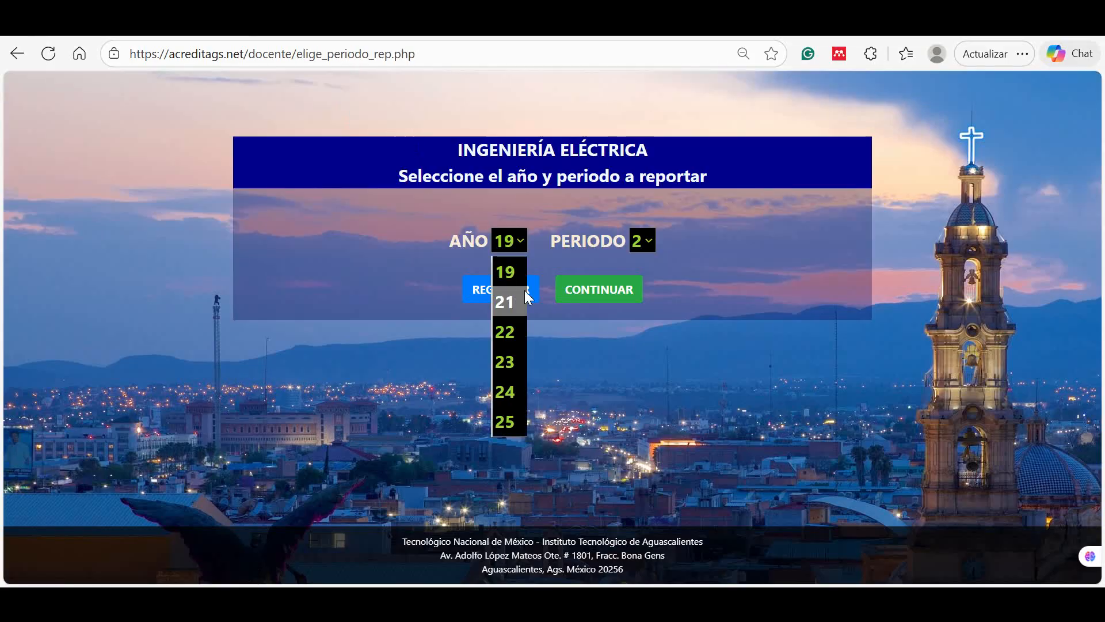
click(520, 361)
click(629, 282)
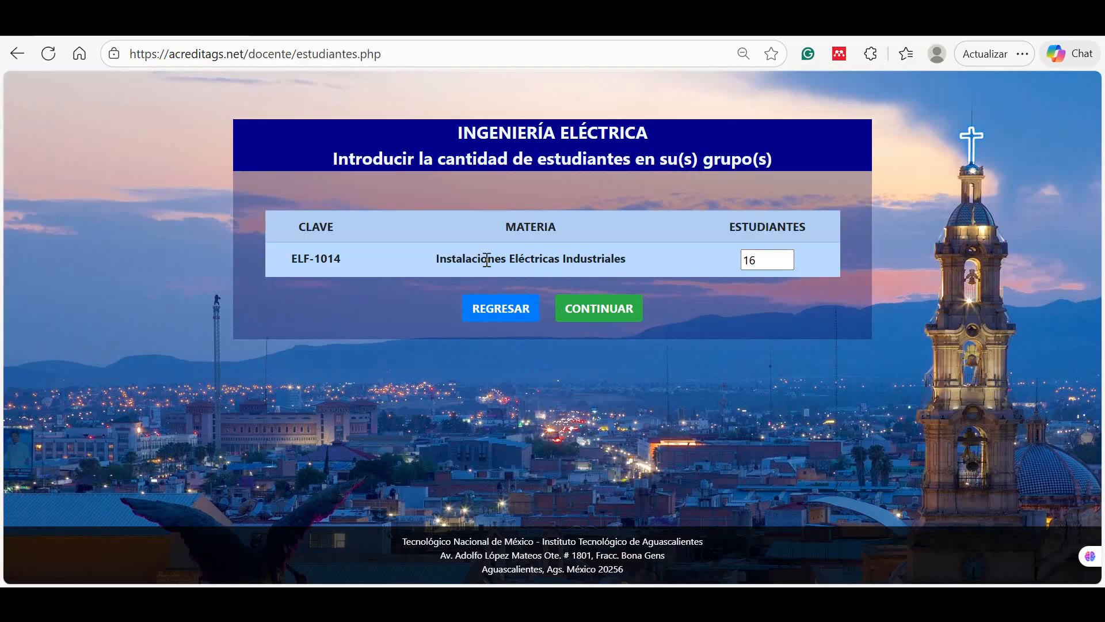
click(602, 317)
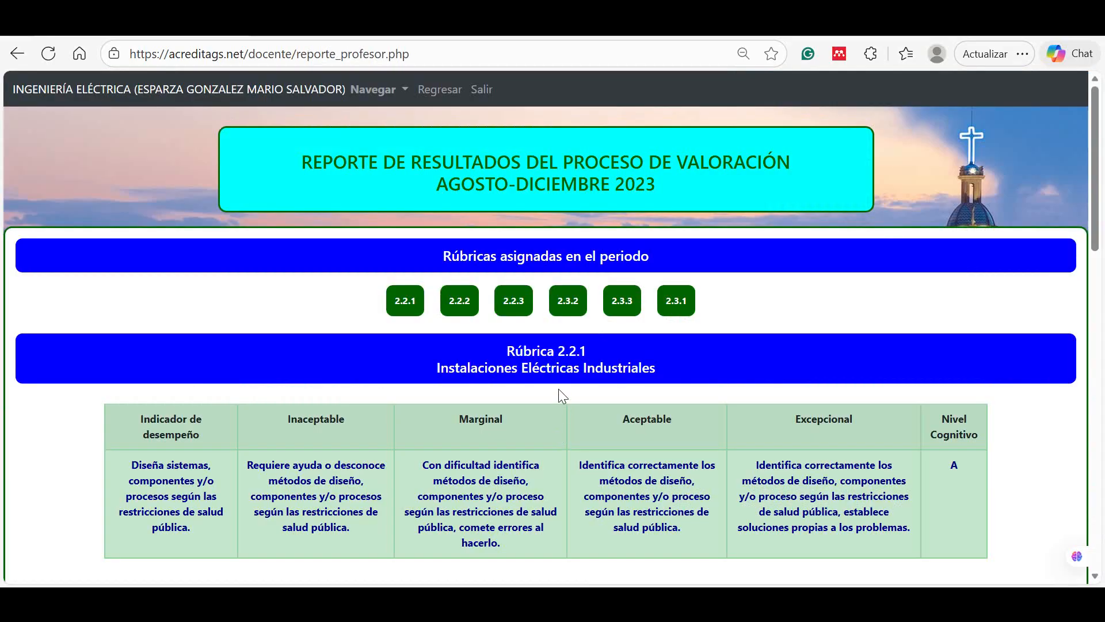
- Review rubric 2.2.1, the assessment results per student, and the registered student work file in the report
scroll(558, 389, down, 5)
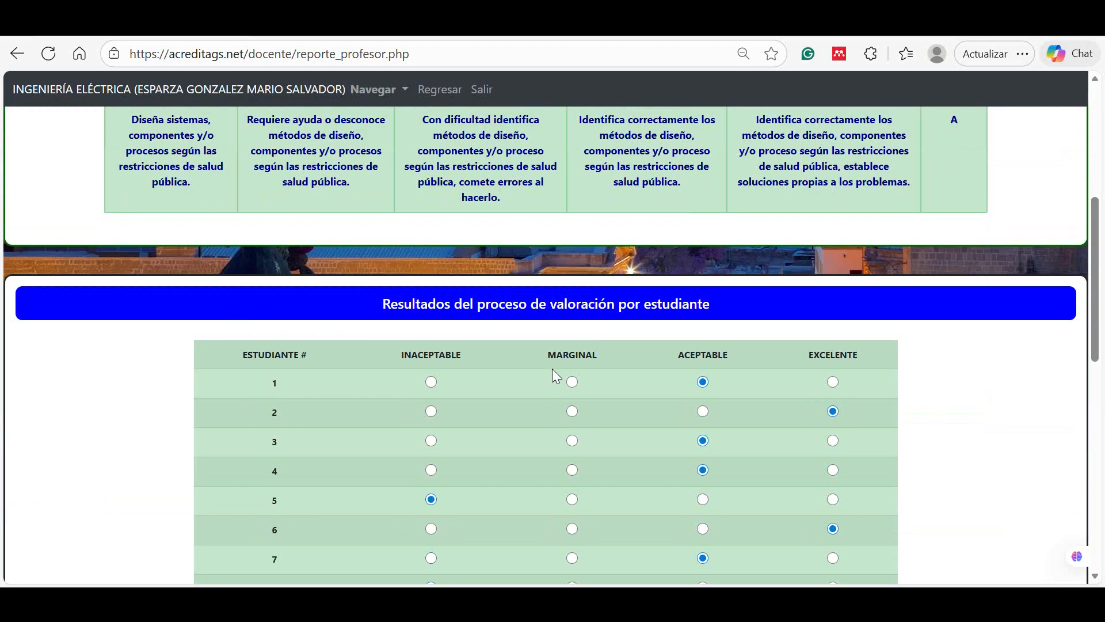
scroll(551, 374, up, 5)
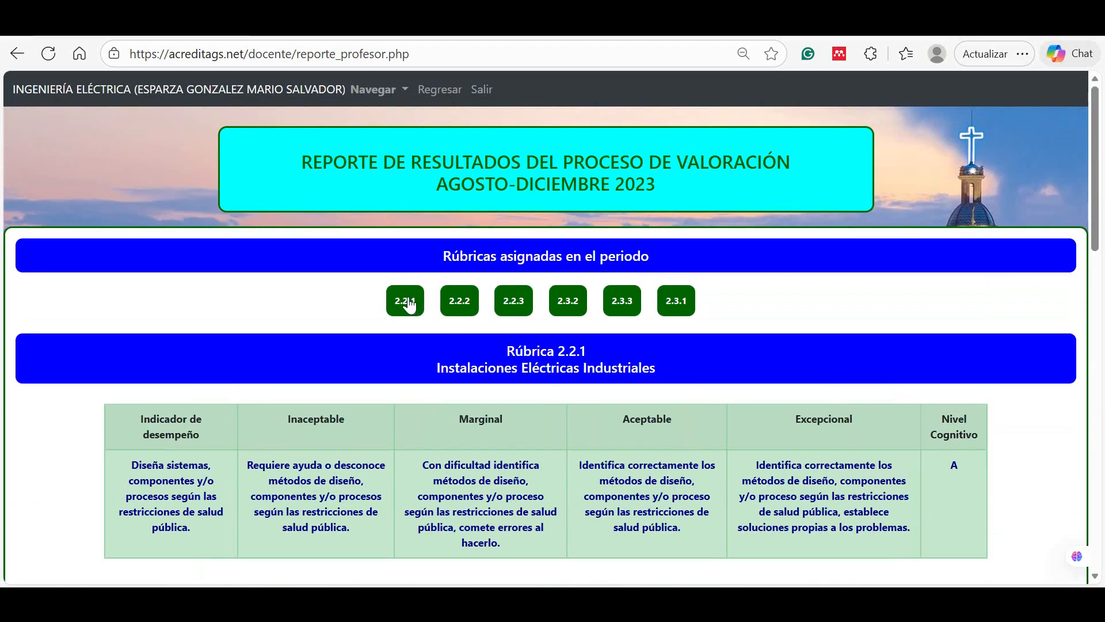
scroll(655, 385, down, 1)
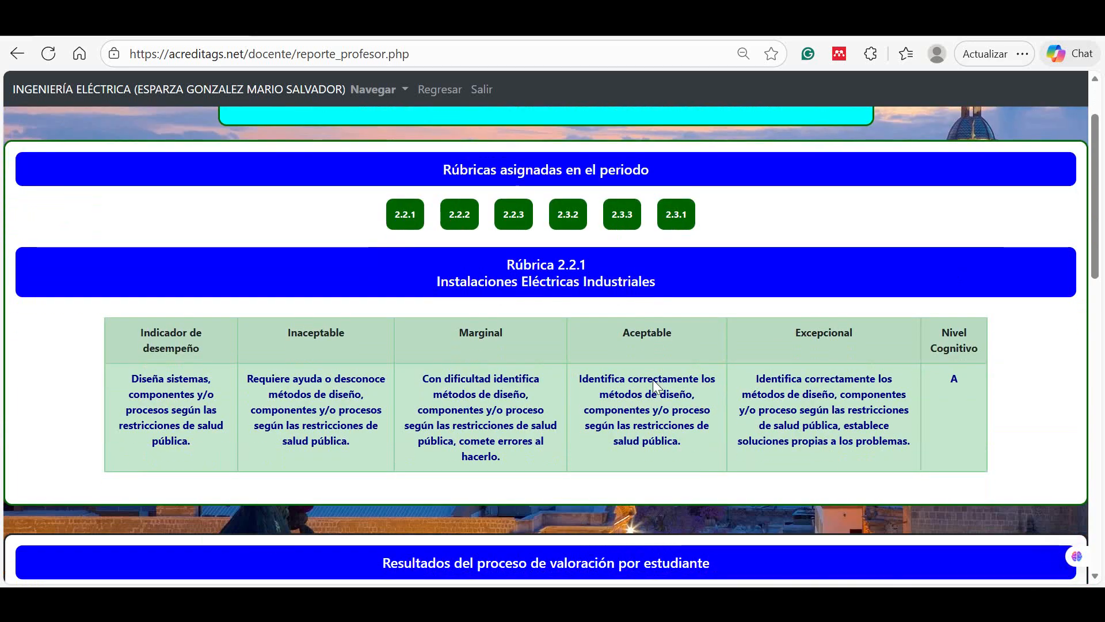
scroll(652, 380, down, 5)
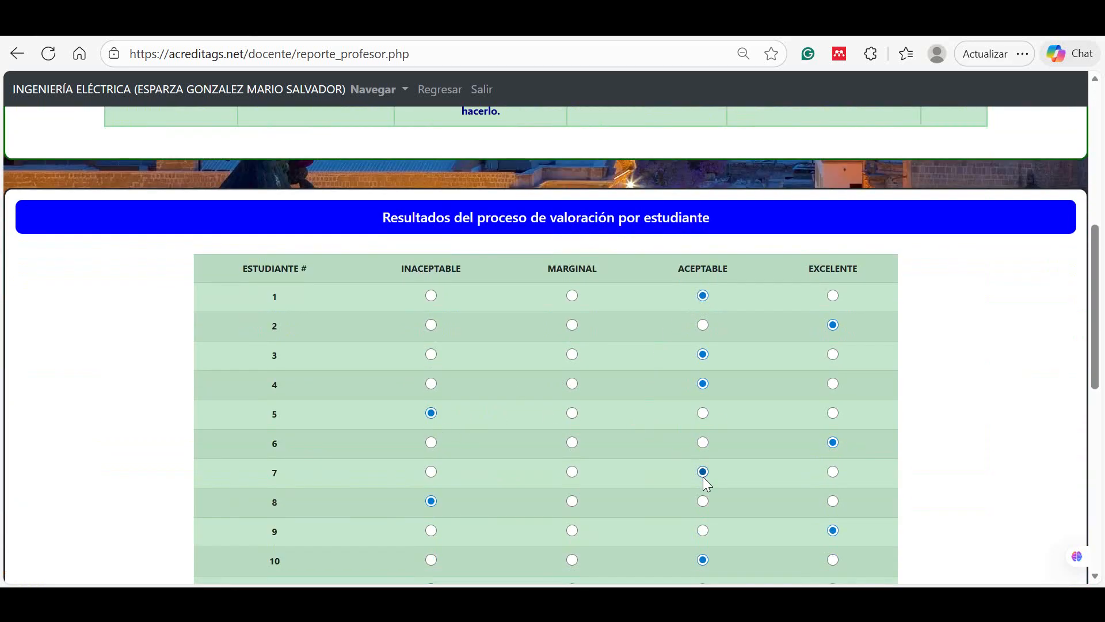
scroll(798, 504, down, 4)
scroll(575, 503, down, 2)
scroll(562, 439, up, 3)
scroll(562, 439, up, 3)
scroll(561, 433, down, 7)
drag(417, 458, 698, 456)
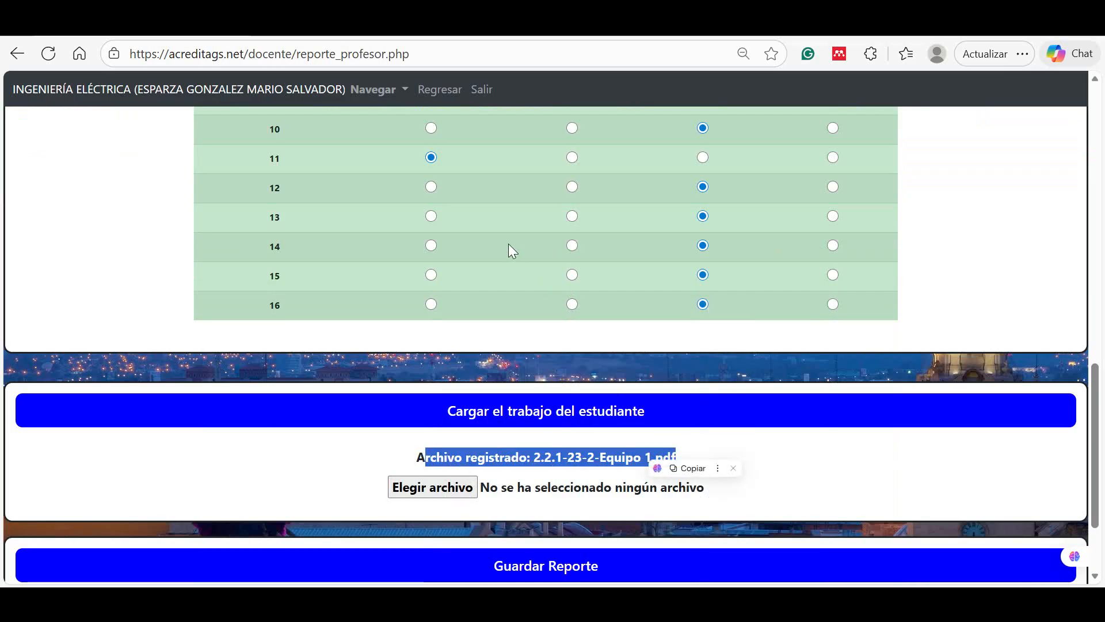
- Leave the report and open the Evaluación of graduate attributes for year 23, period 2
click(457, 90)
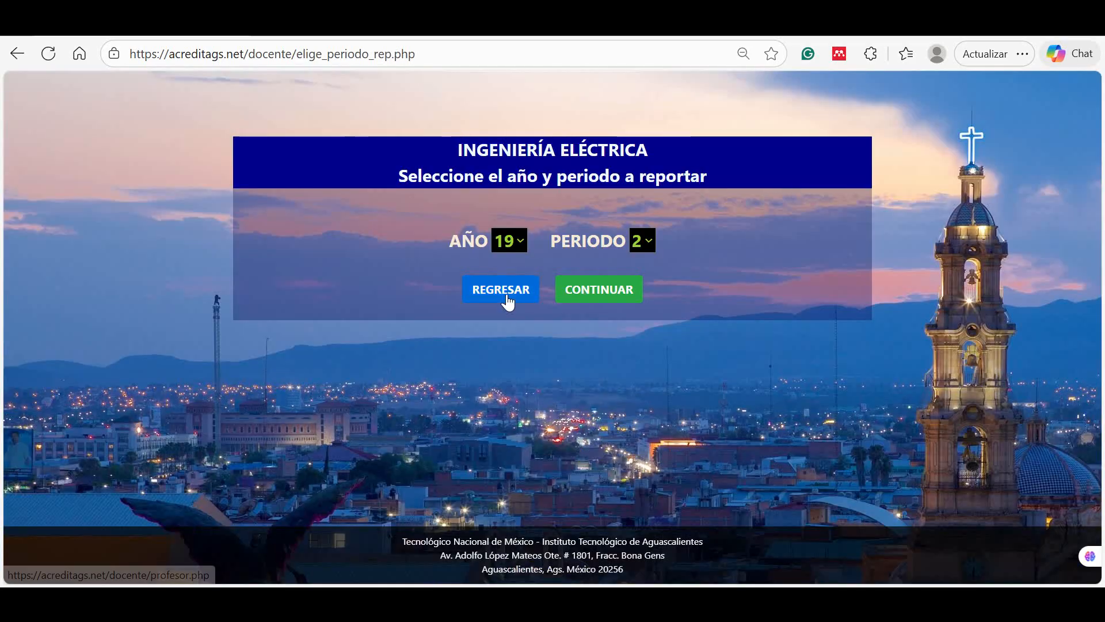
click(507, 297)
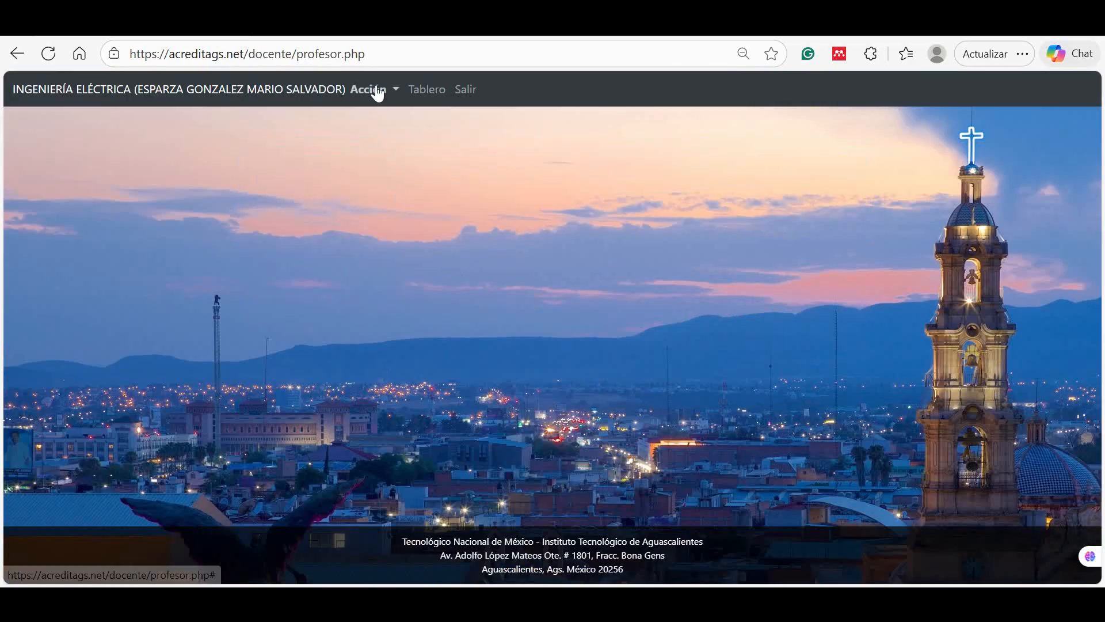
click(374, 90)
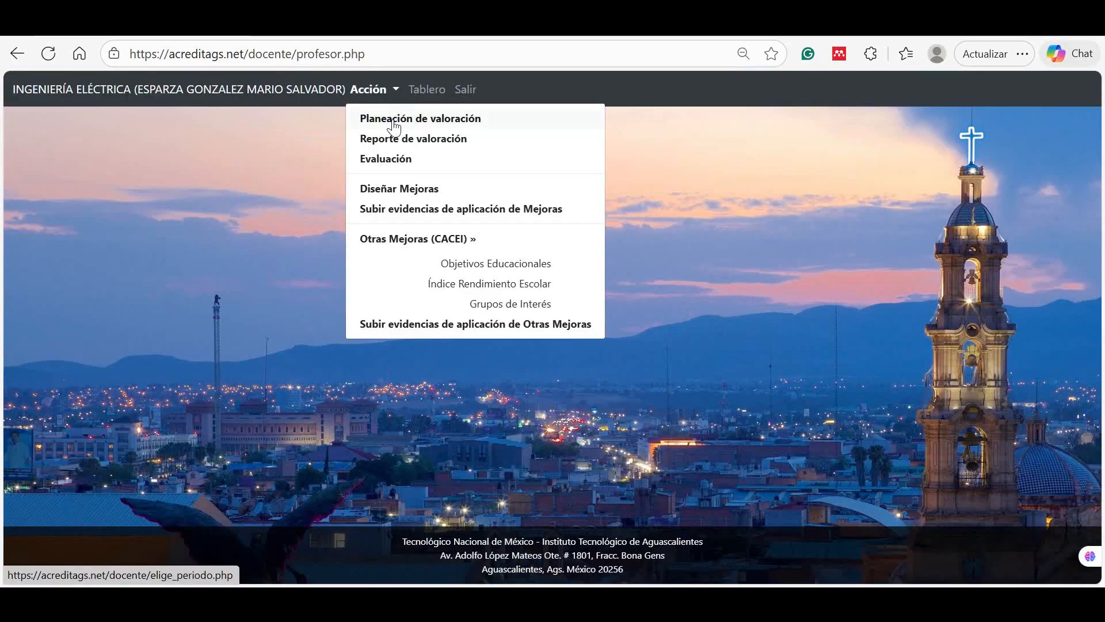
click(406, 160)
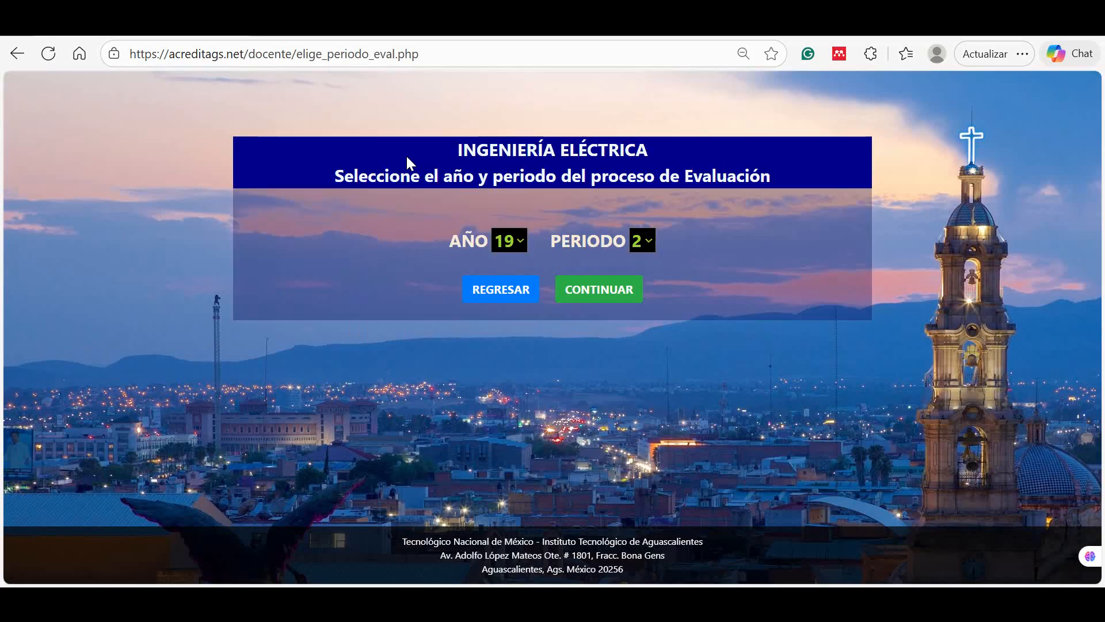
click(509, 241)
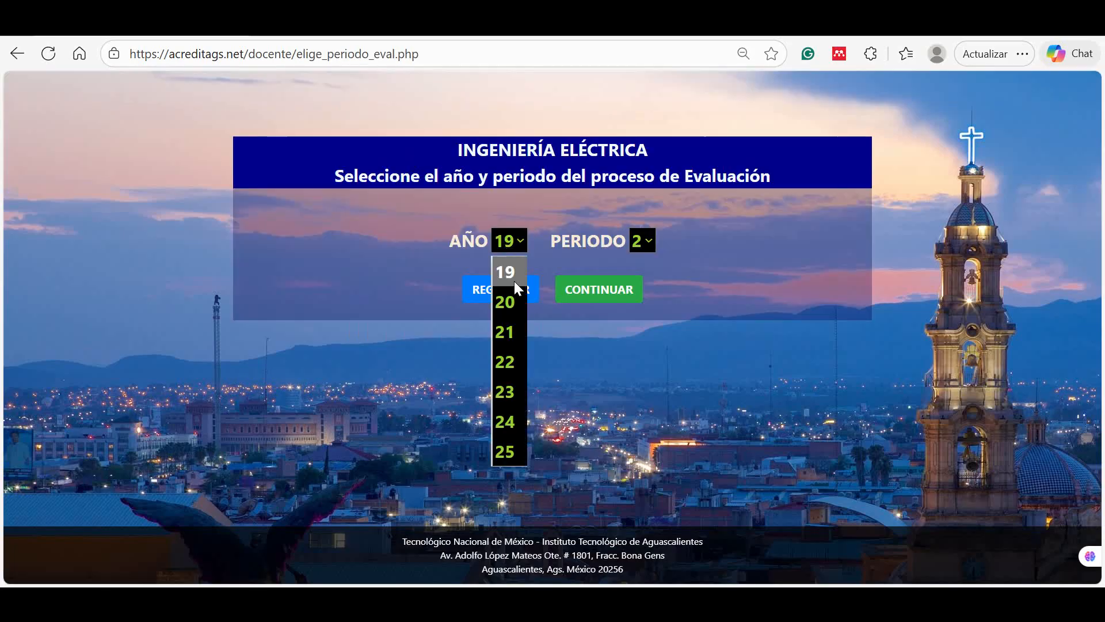
click(509, 390)
click(641, 238)
click(642, 301)
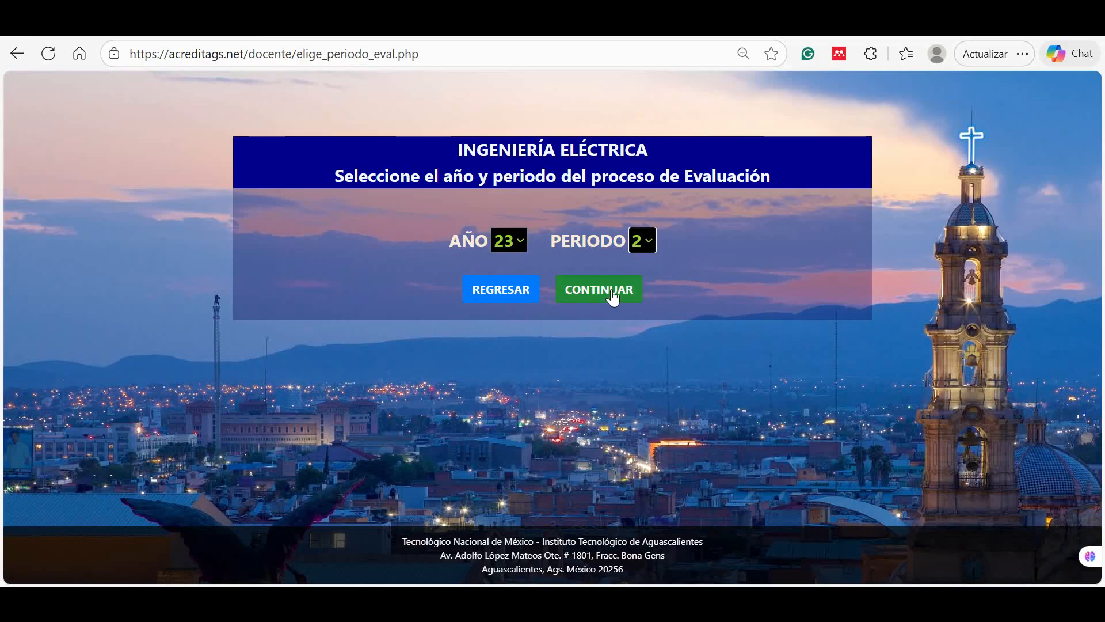
click(613, 296)
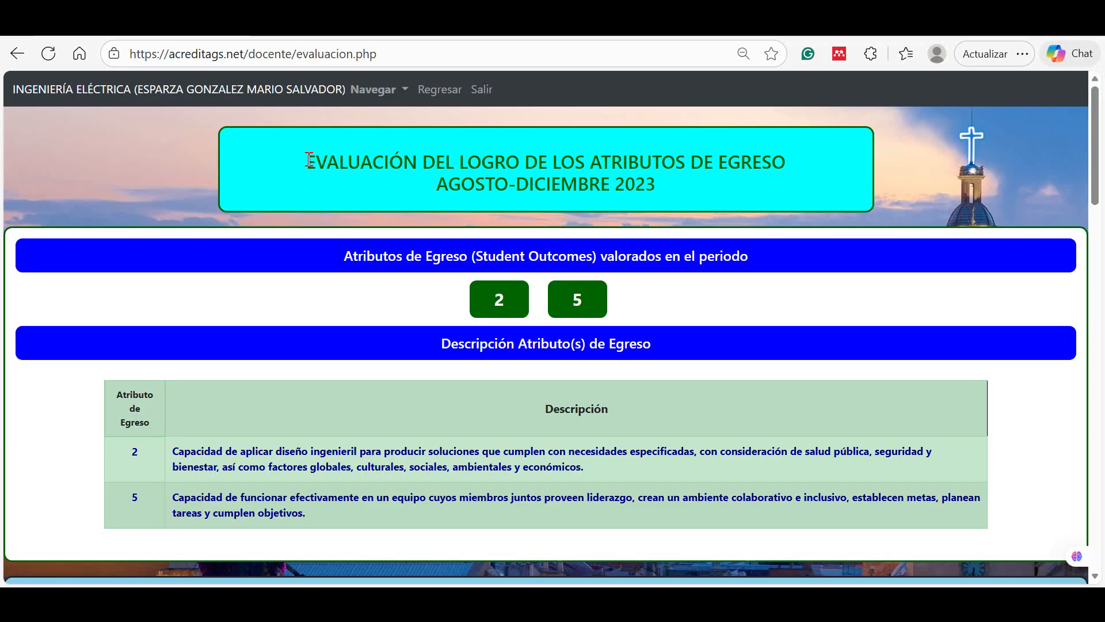
- Read the evaluation period and the descriptions of Atributos de Egreso 2 and 5
drag(439, 185, 659, 178)
drag(344, 256, 440, 254)
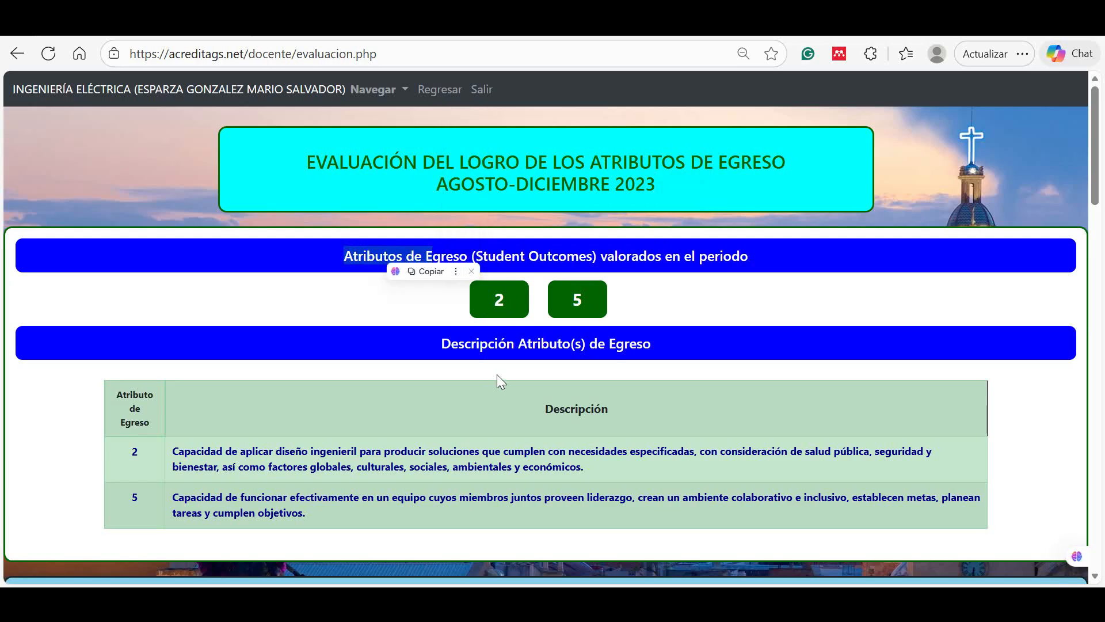
scroll(496, 375, down, 1)
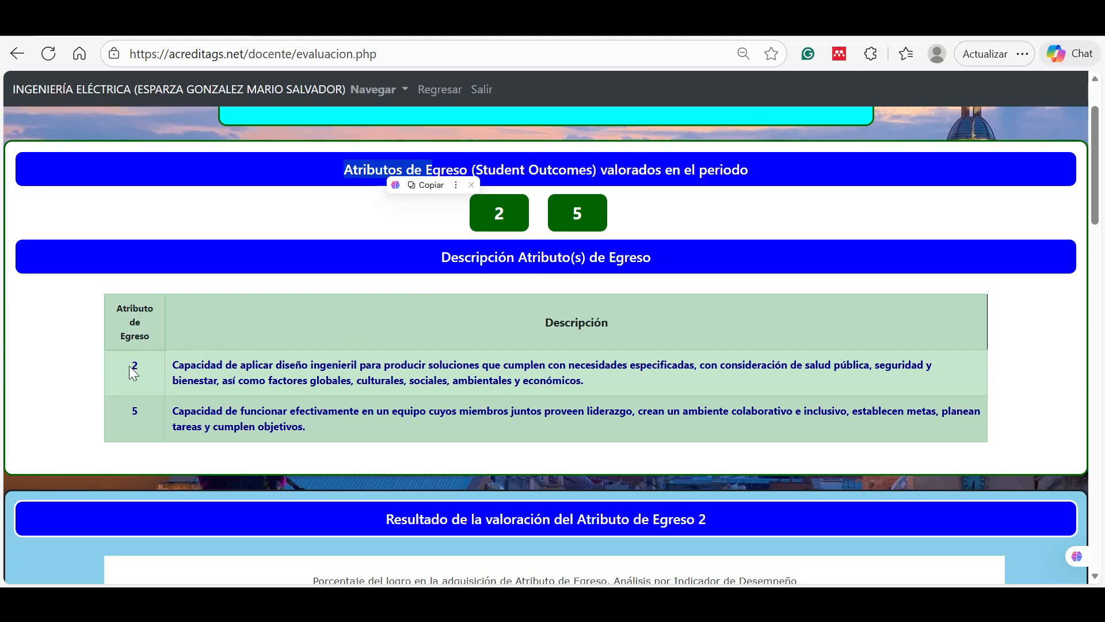
click(174, 361)
drag(174, 361, 483, 365)
click(190, 413)
drag(223, 410, 430, 413)
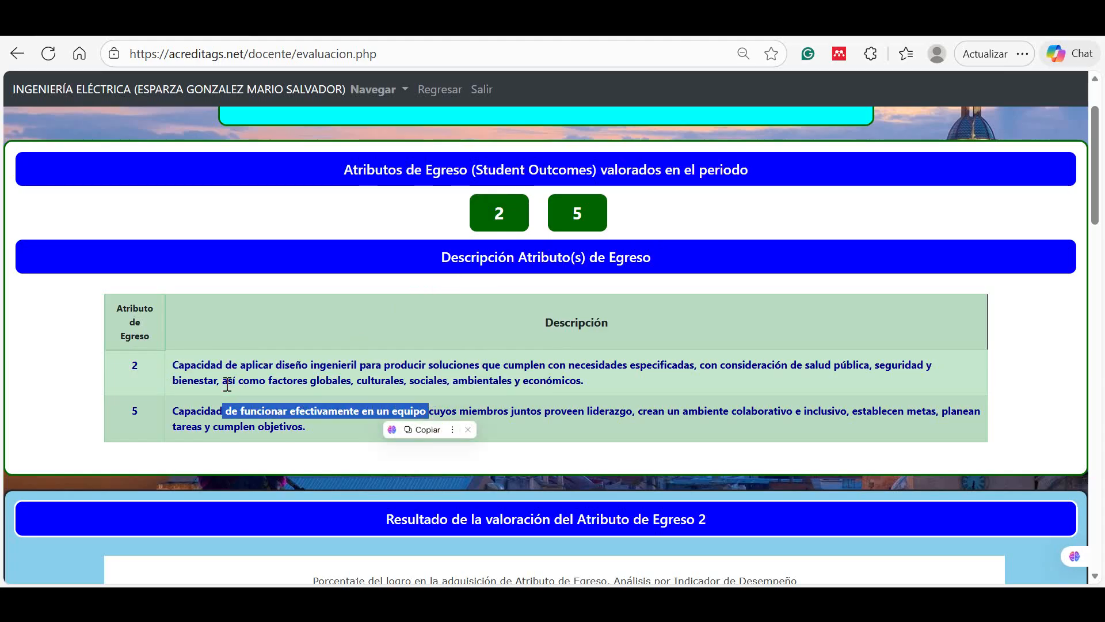
click(579, 427)
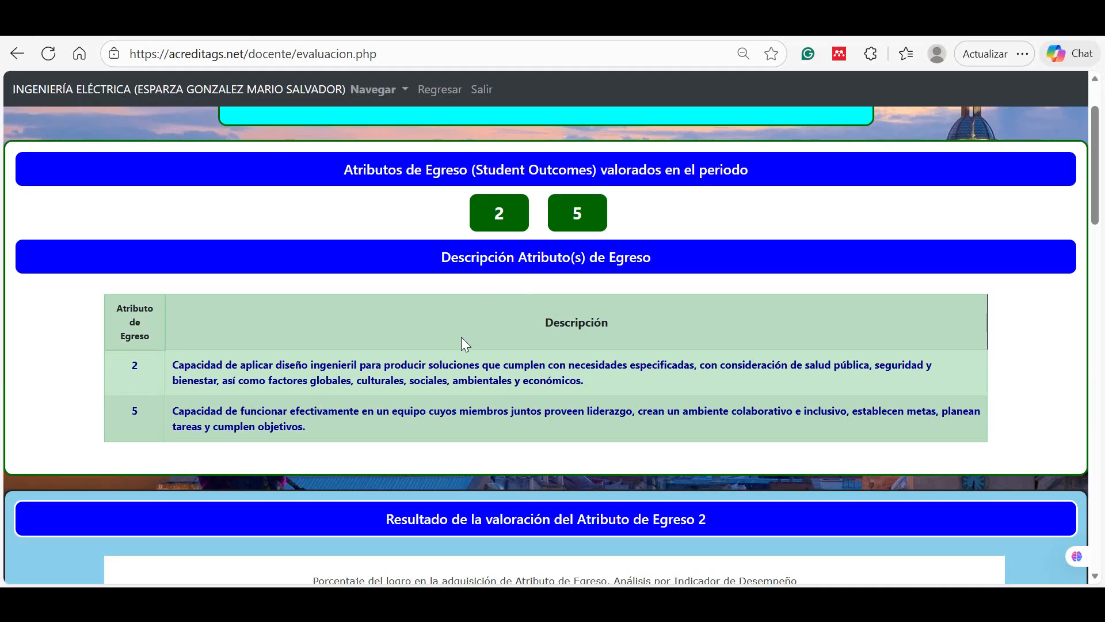
- Examine the bar chart of achievement percentages by performance indicator for Atributo de Egreso 2
scroll(470, 341, down, 3)
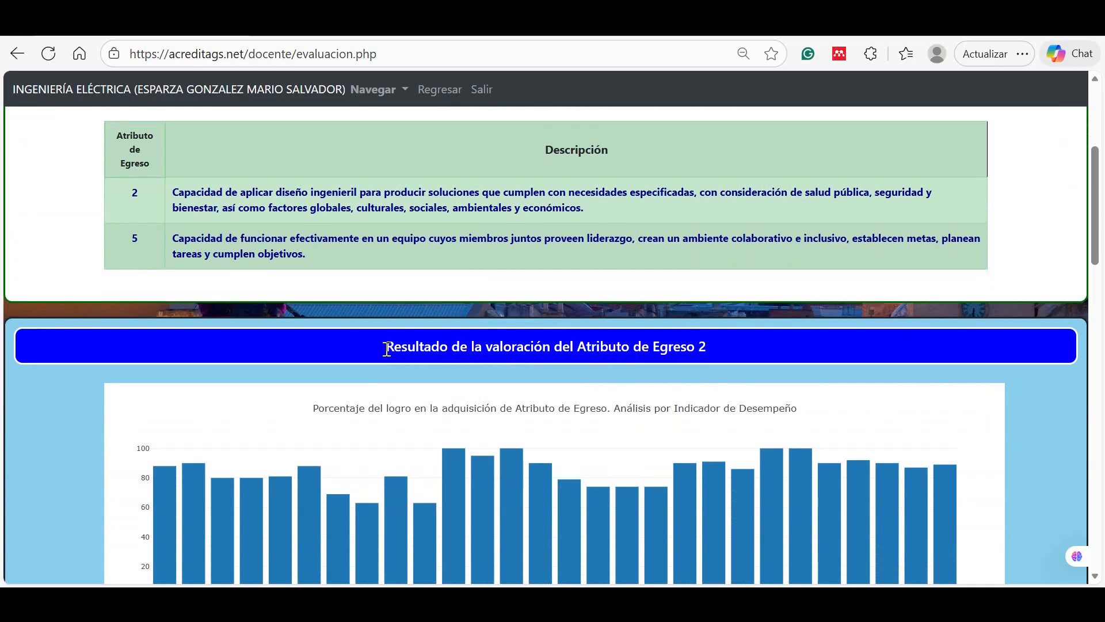
drag(407, 348, 478, 360)
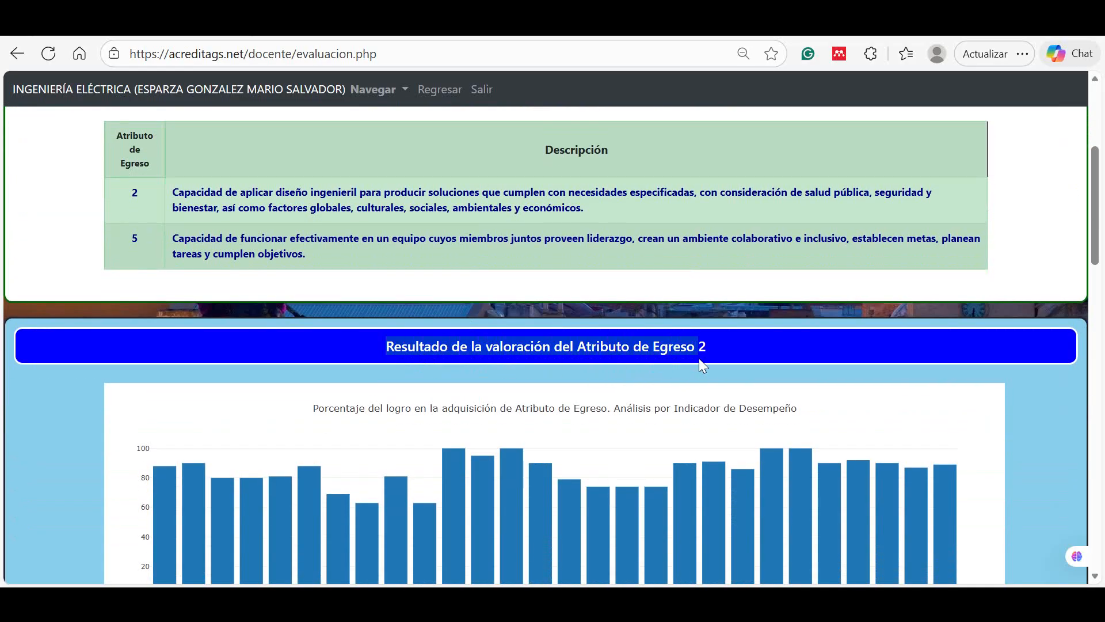
scroll(716, 348, down, 5)
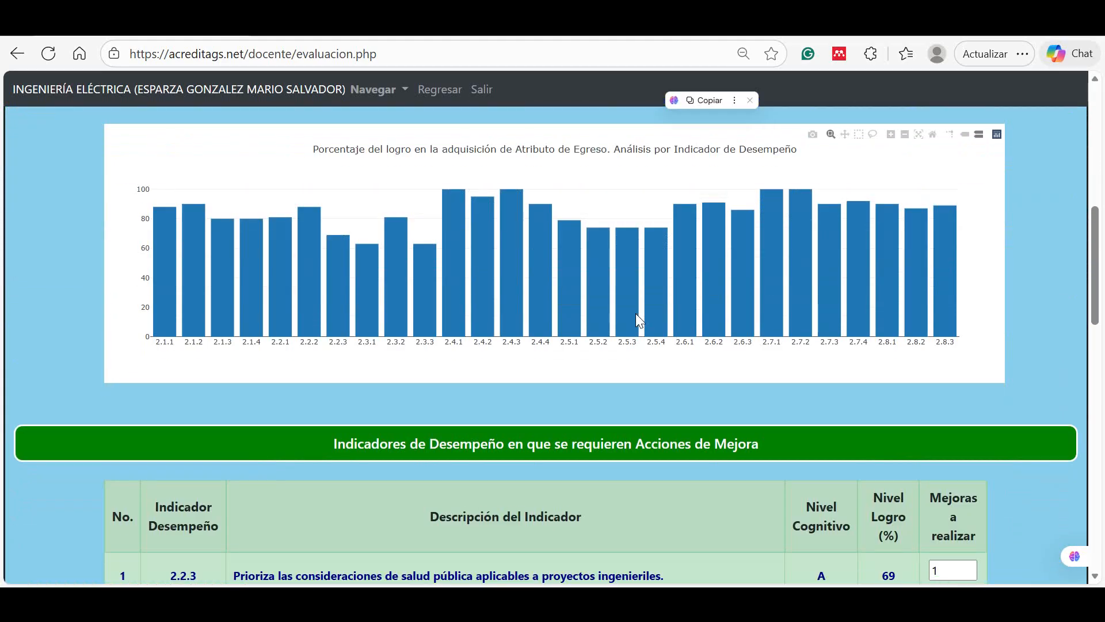
drag(1096, 271, 1075, 219)
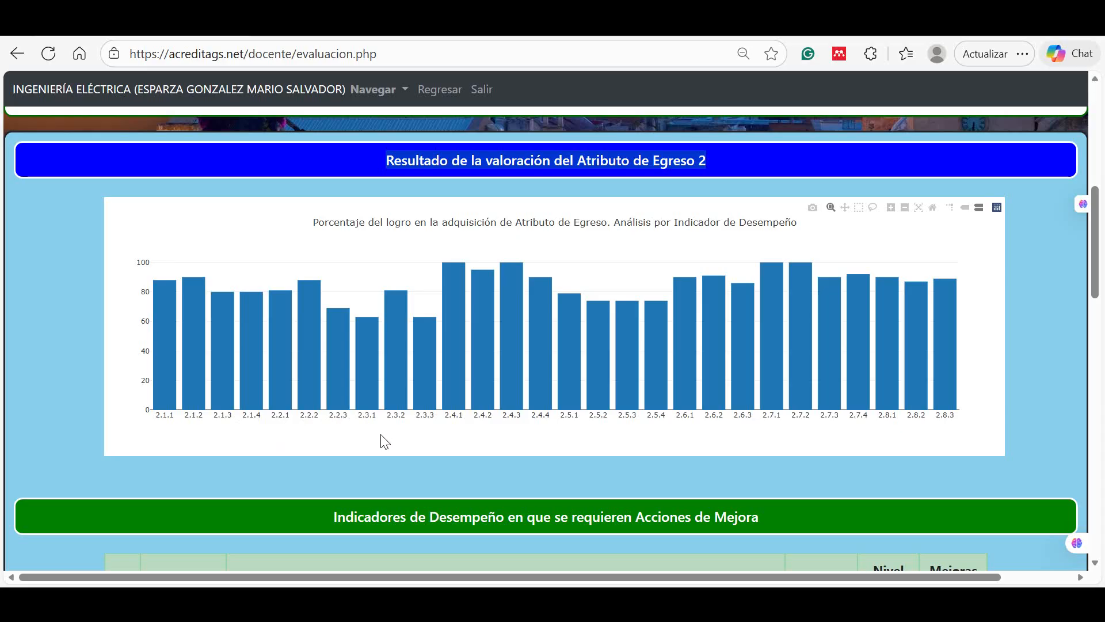
- Check which performance indicators of Atributo de Egreso 2 are listed as requiring improvement actions
scroll(384, 442, down, 3)
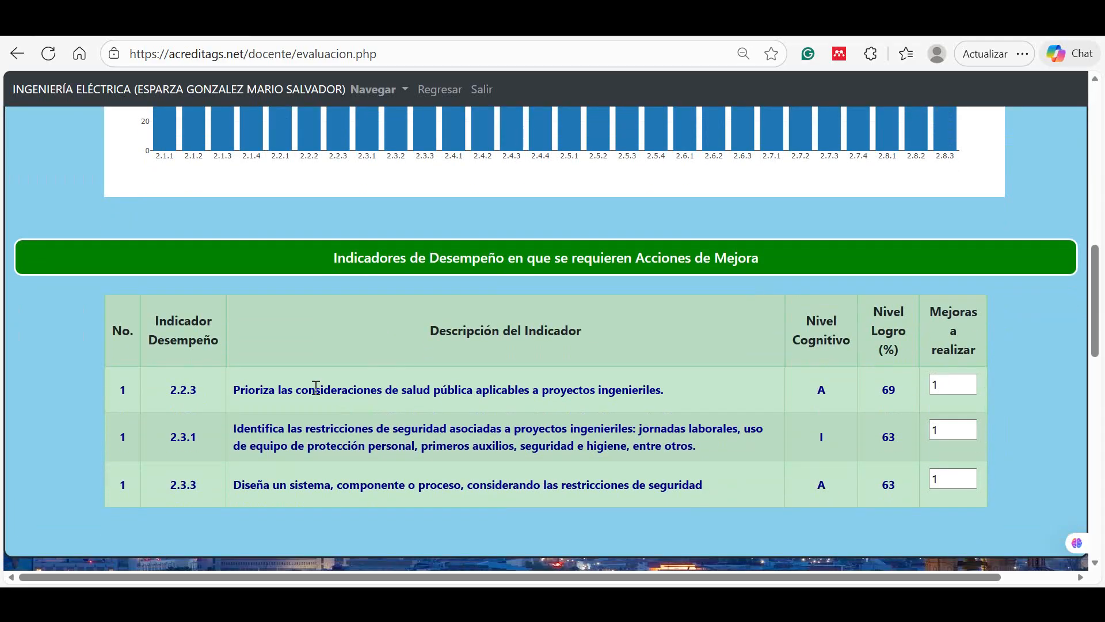
drag(323, 257, 805, 268)
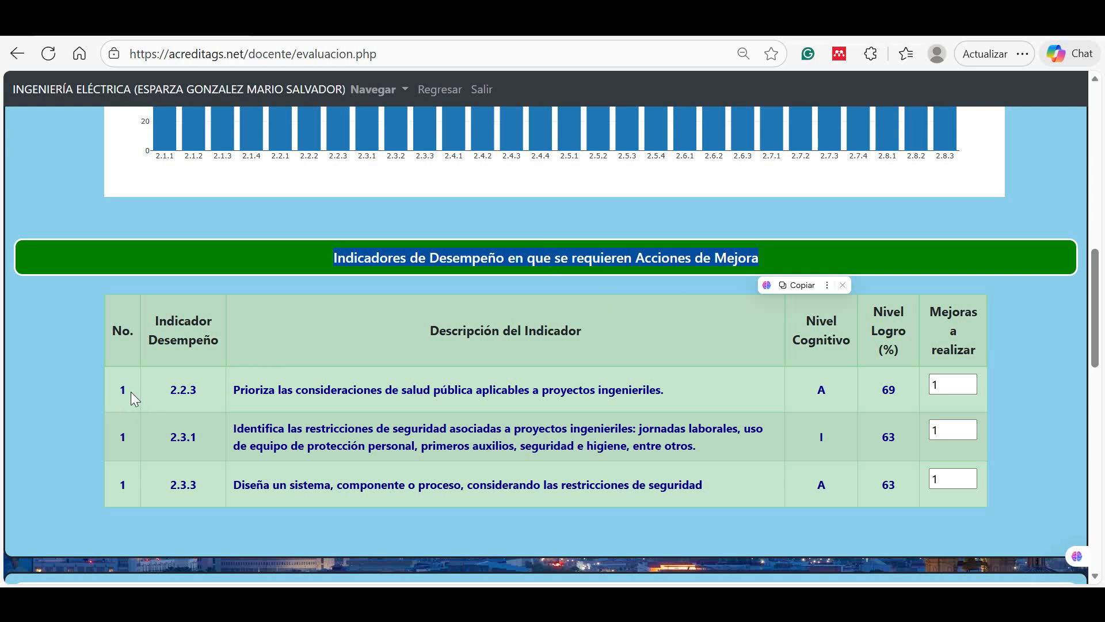
double_click(178, 392)
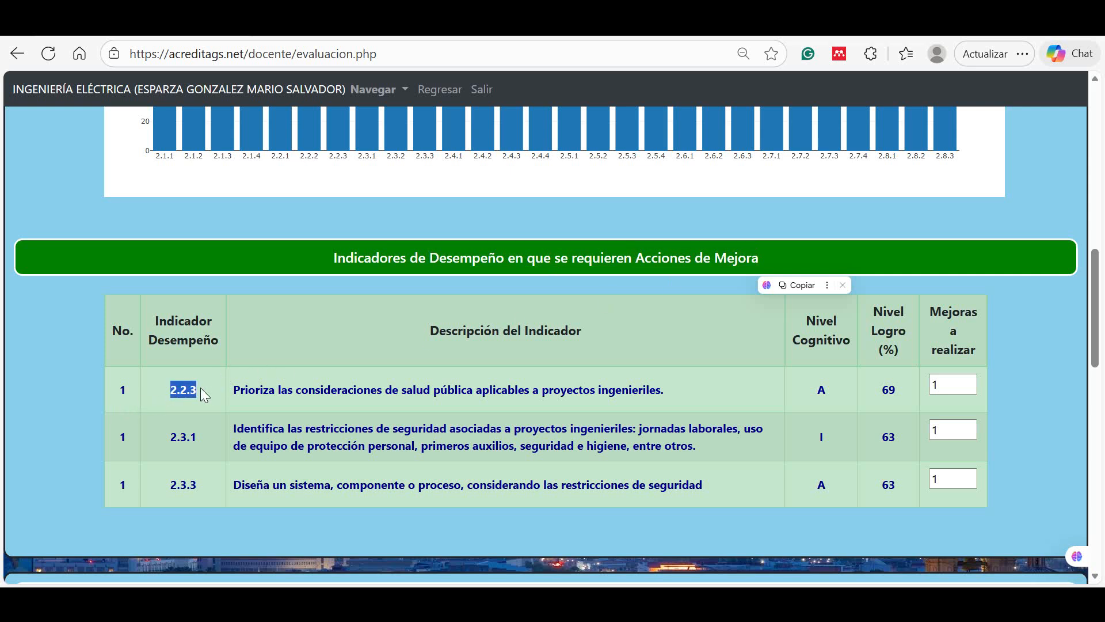
double_click(172, 437)
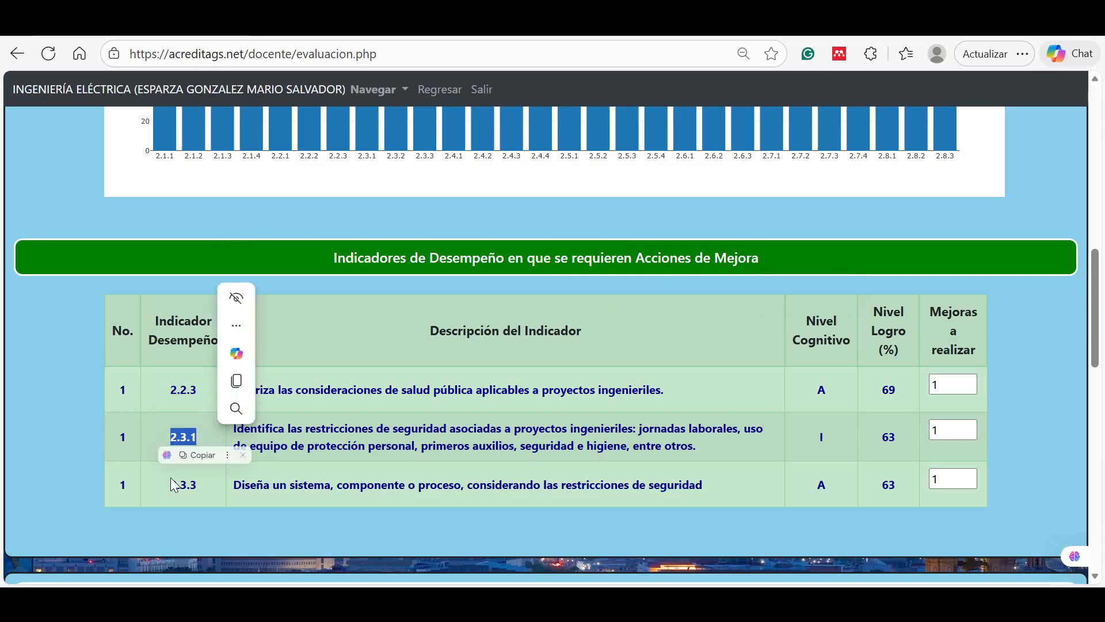
drag(168, 484, 203, 490)
click(227, 455)
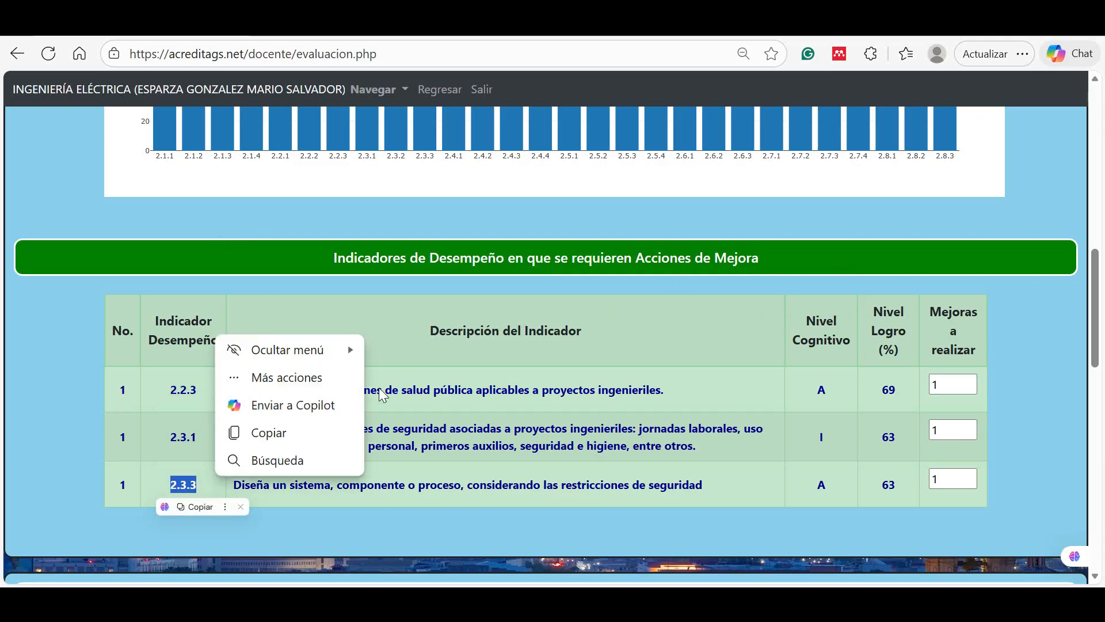
click(427, 373)
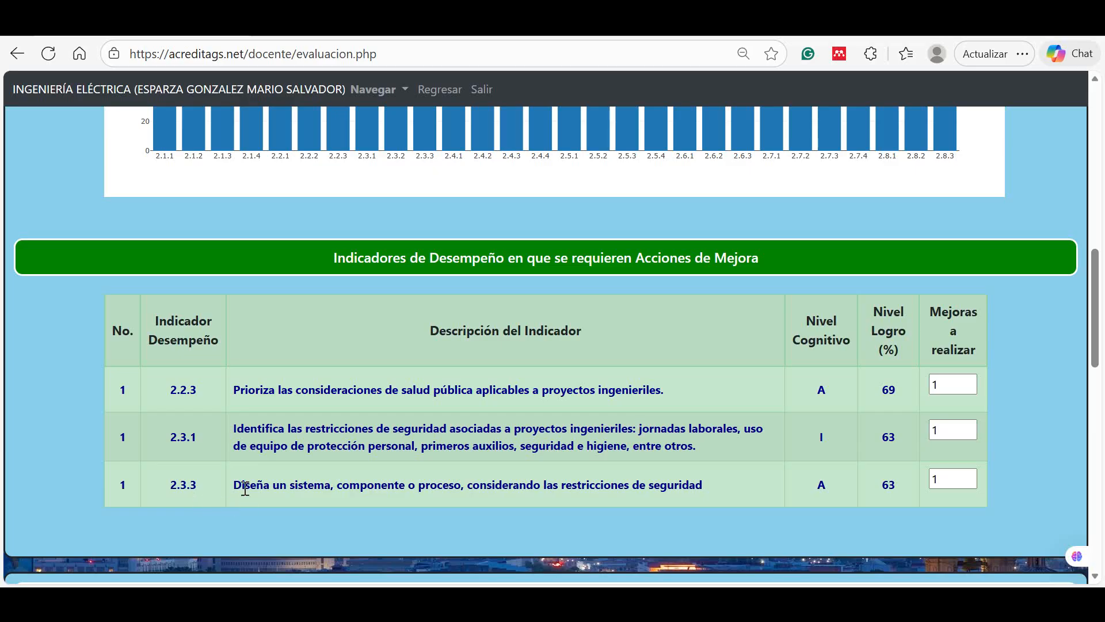
- Read the descriptions of indicators 2.3.3 and 2.2.3 in the table of required improvement actions
drag(234, 486, 507, 495)
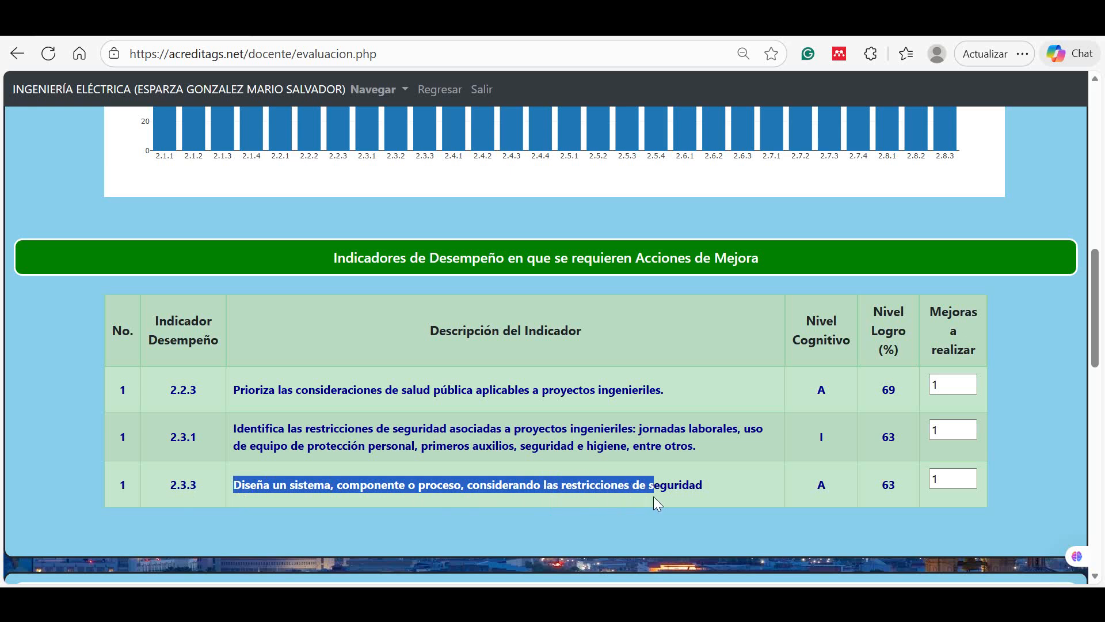
drag(762, 491, 747, 490)
click(502, 517)
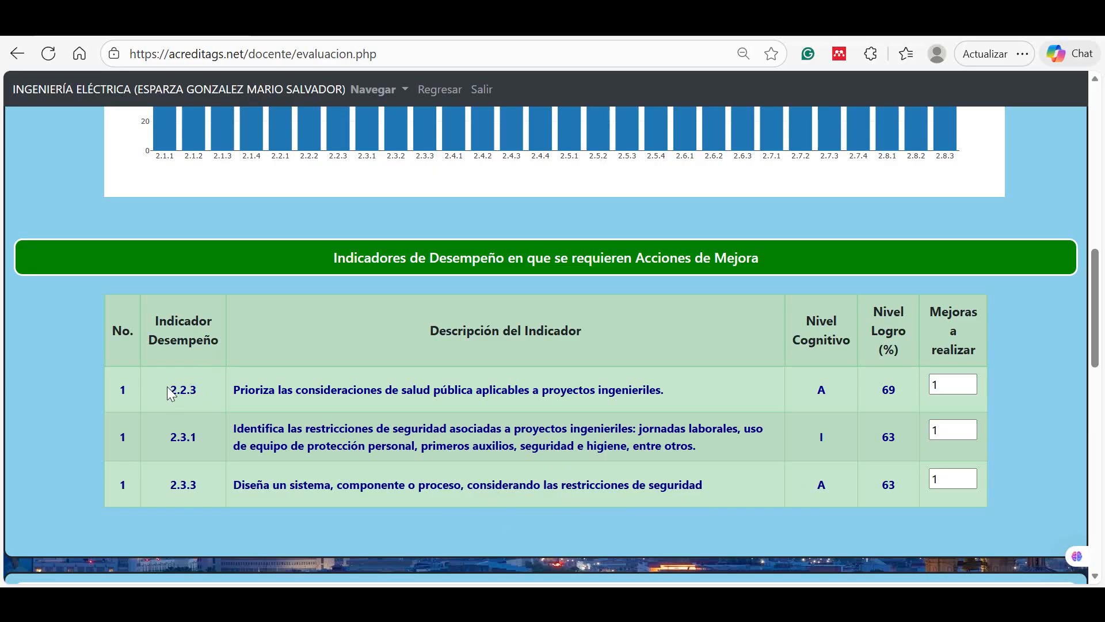
drag(167, 386, 703, 486)
click(189, 399)
drag(236, 390, 674, 391)
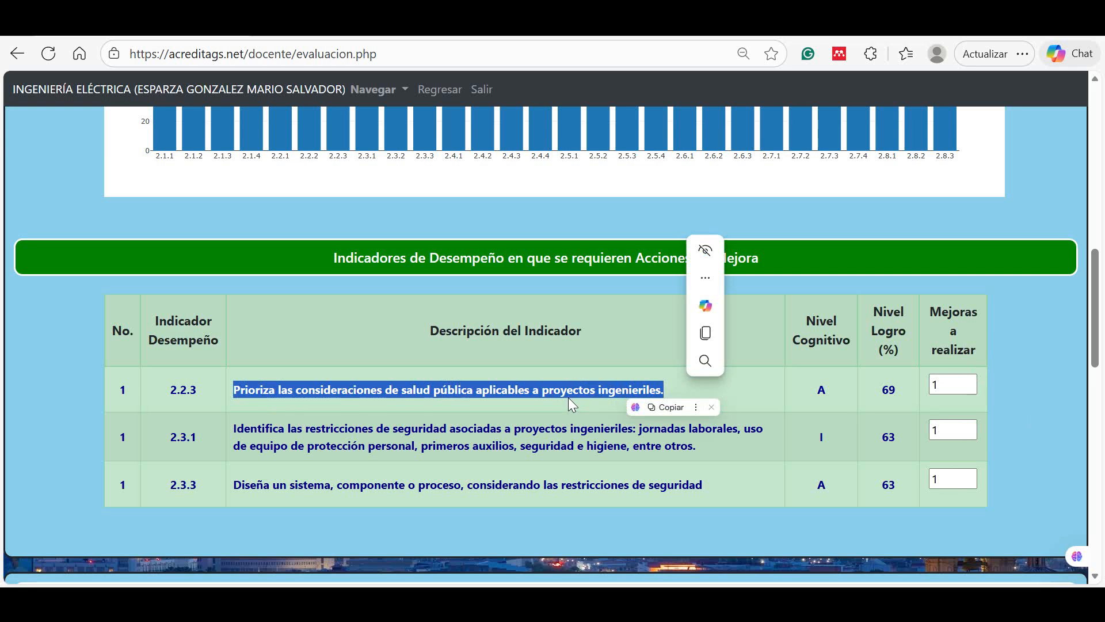
click(489, 384)
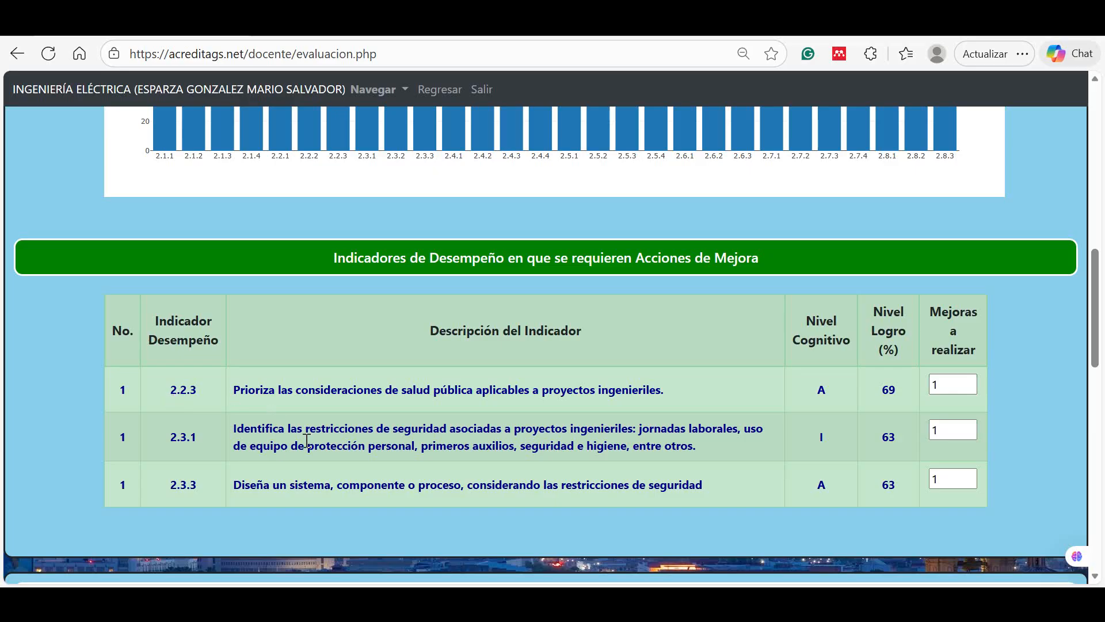
- Review the improvement count entered for indicator 2.2.3 and read the description of indicator 2.3.1
double_click(972, 382)
click(972, 381)
click(235, 432)
drag(235, 432, 758, 464)
- Set the number of improvements to carry out to 1 for each of the indicators 5.1.2, 5.1.5 and 5.2.3
scroll(753, 498, down, 3)
scroll(748, 486, down, 6)
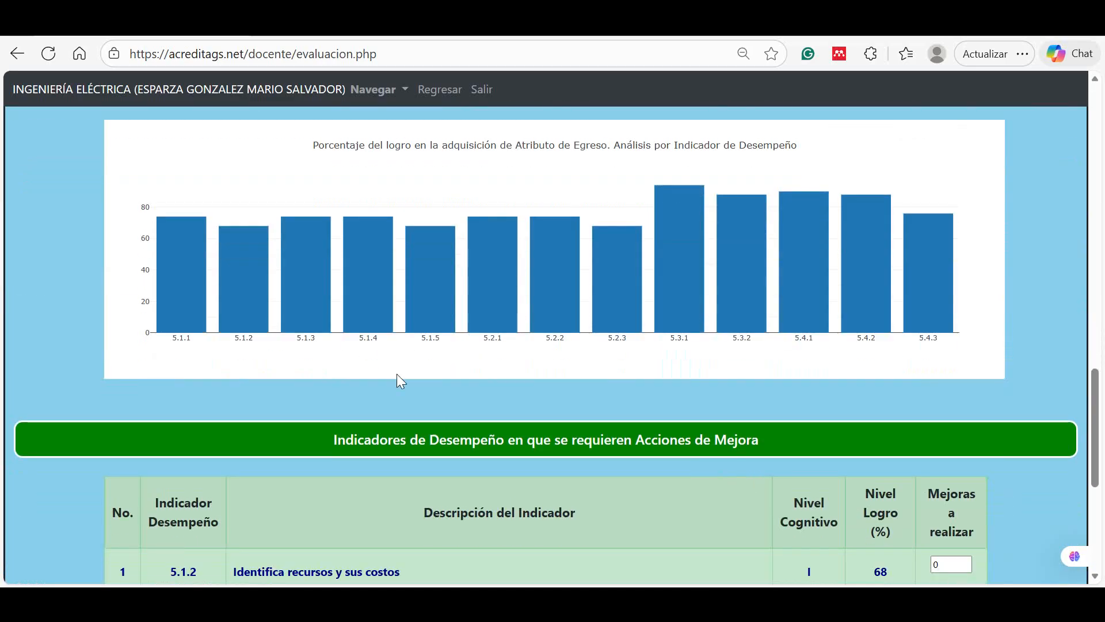
scroll(355, 397, down, 3)
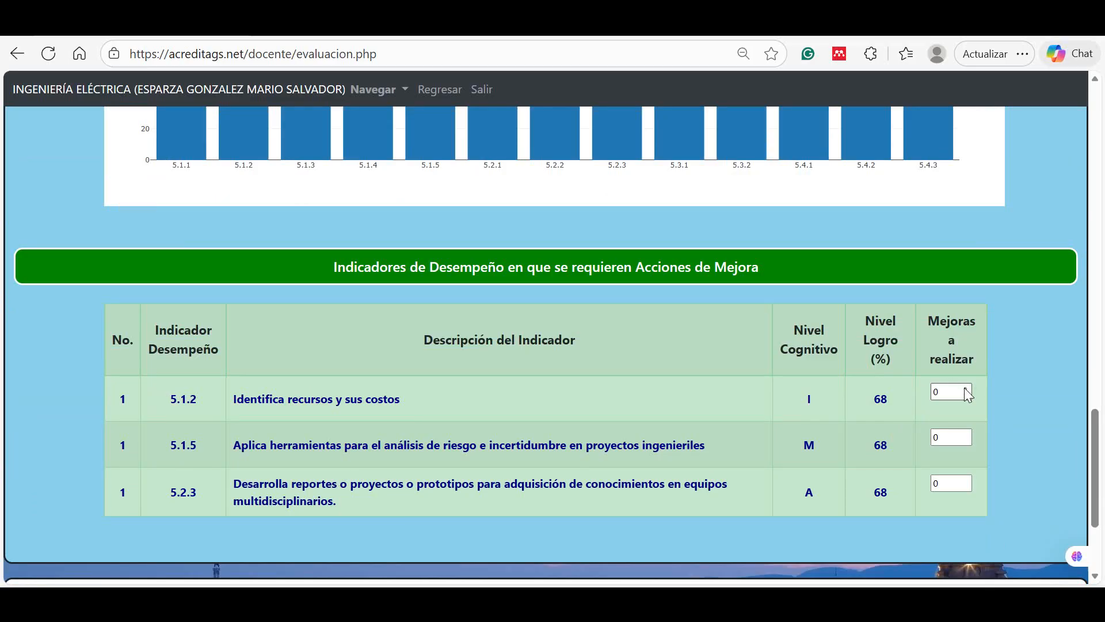
click(966, 433)
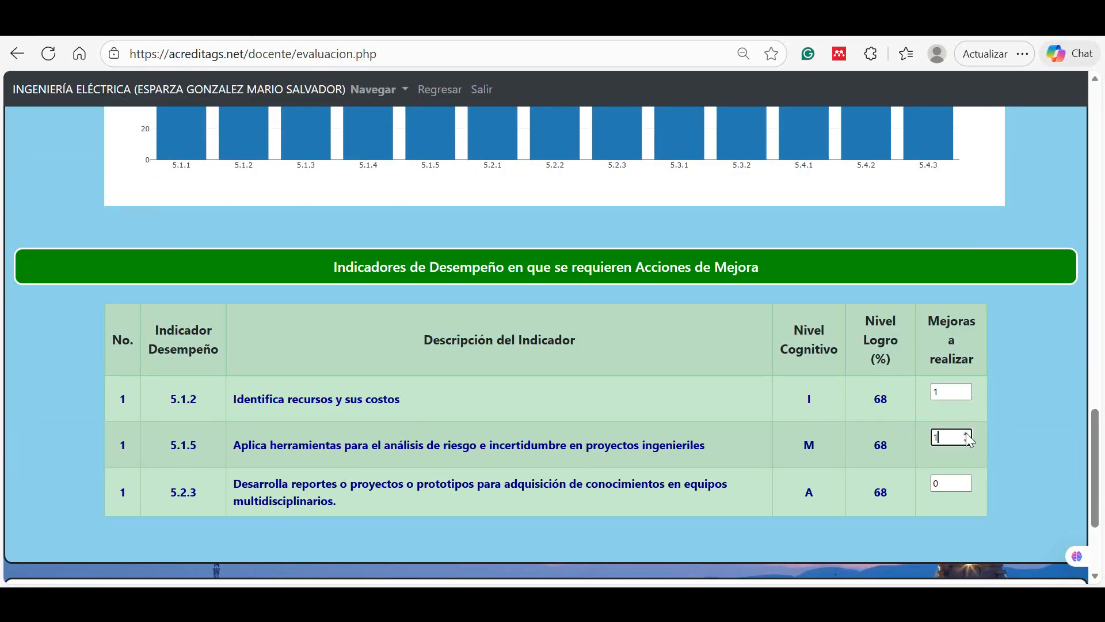
click(967, 480)
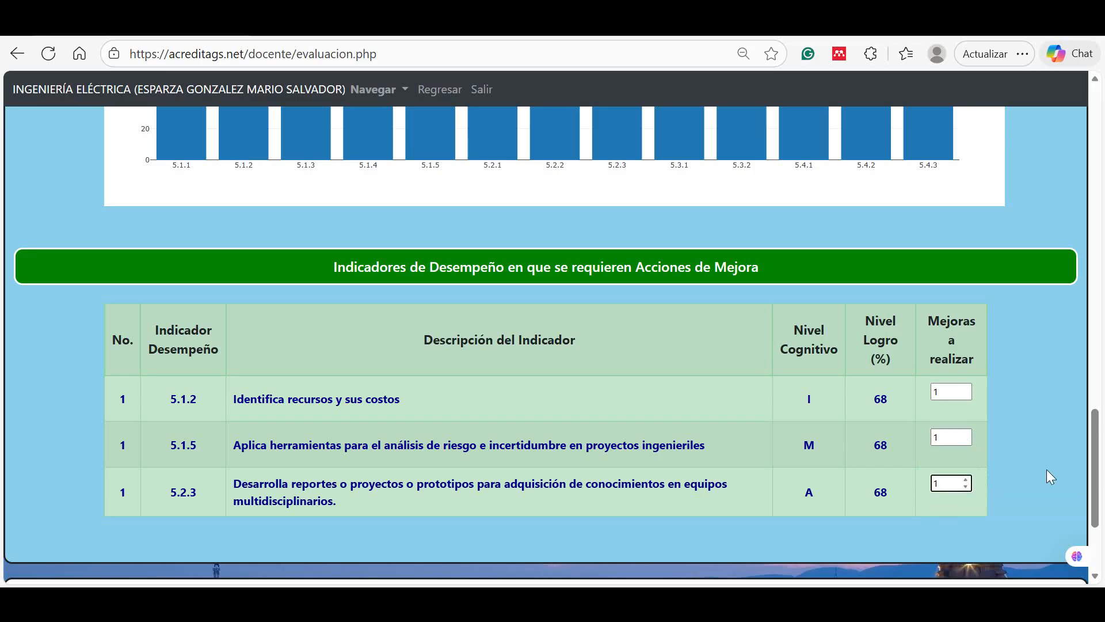
scroll(1095, 461, down, 3)
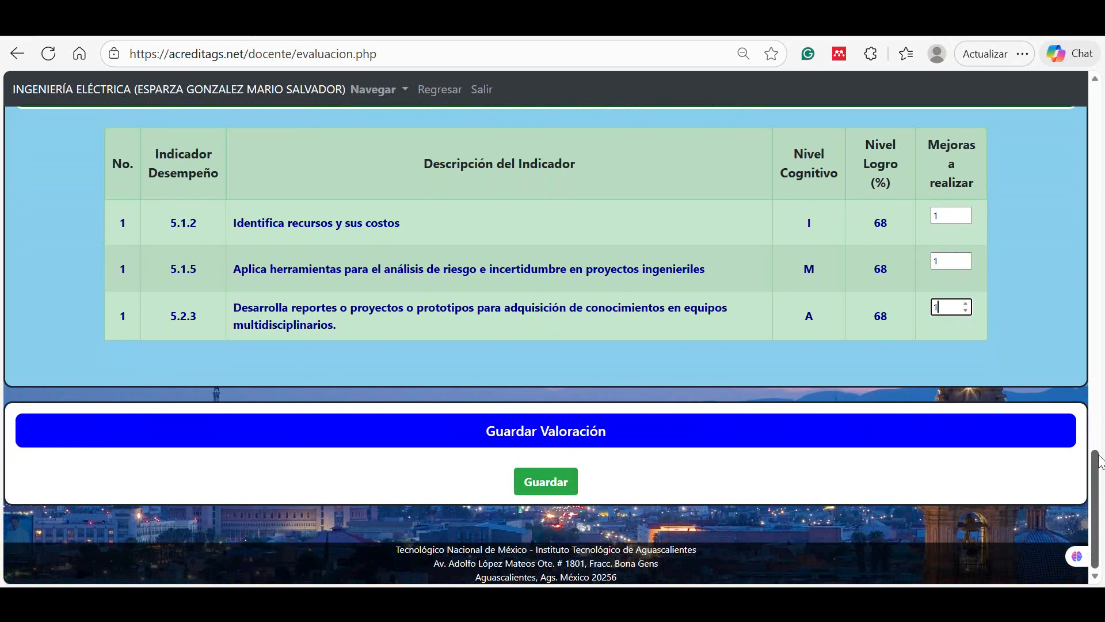
- Review the description and achievement level of indicator 5.1.2, the Atributo de Egreso 5 bar chart, and the description of indicator 5.1.5
scroll(1097, 468, up, 3)
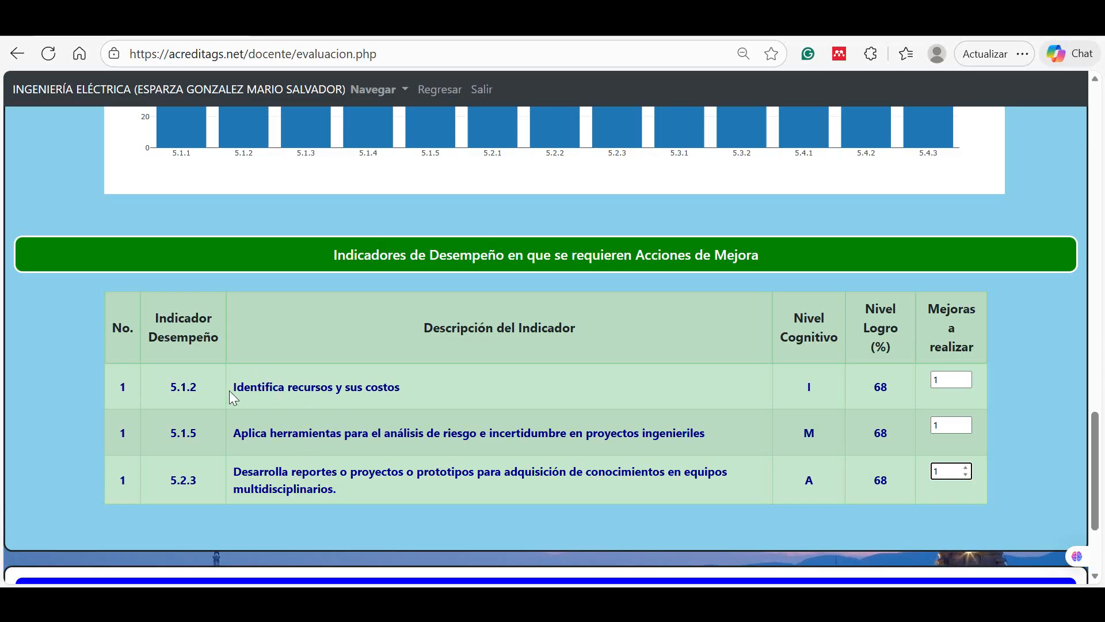
drag(233, 385, 401, 406)
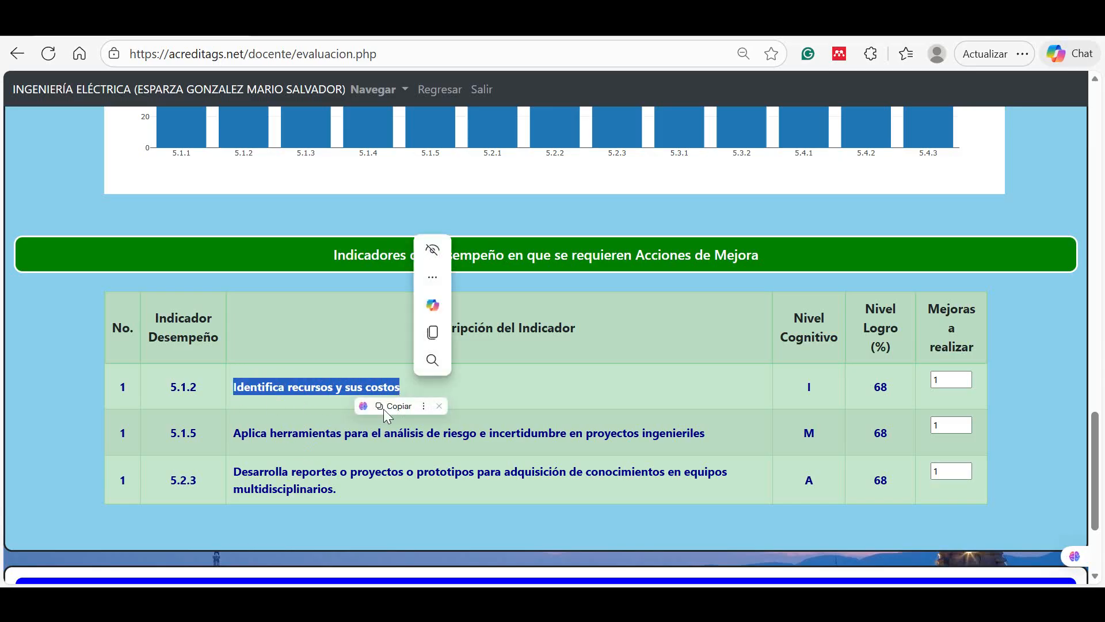
click(875, 391)
double_click(876, 386)
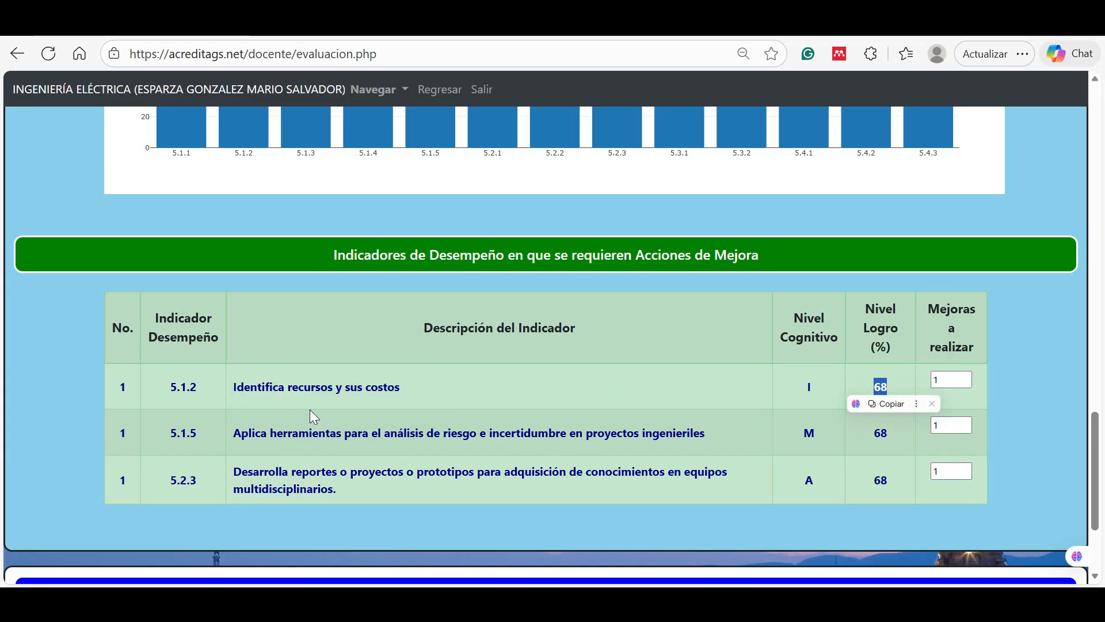
scroll(402, 245, up, 3)
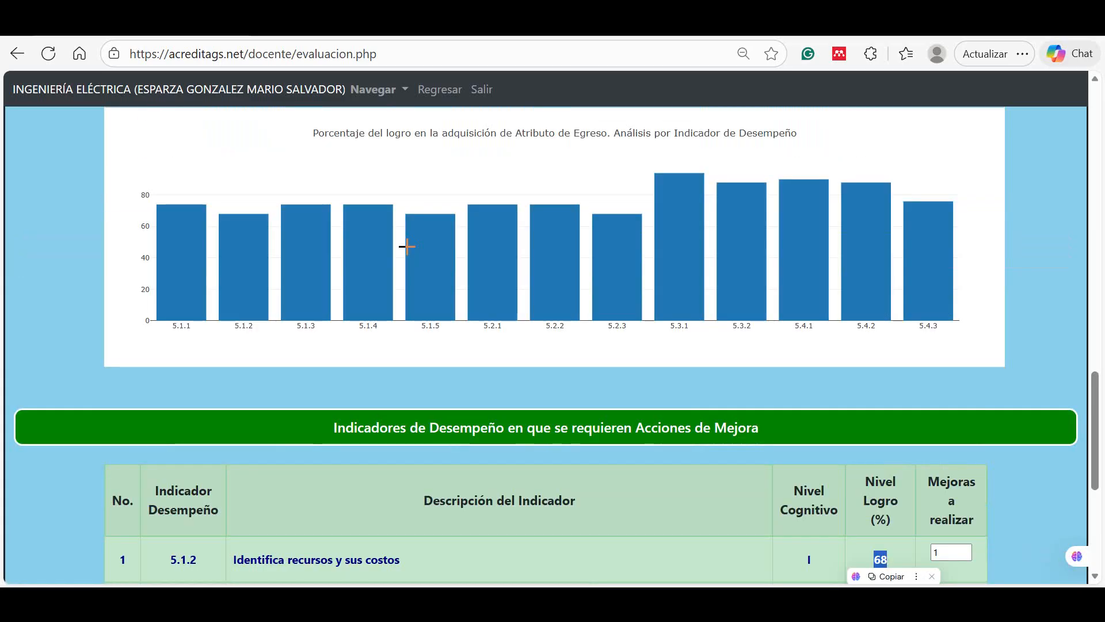
scroll(401, 244, down, 3)
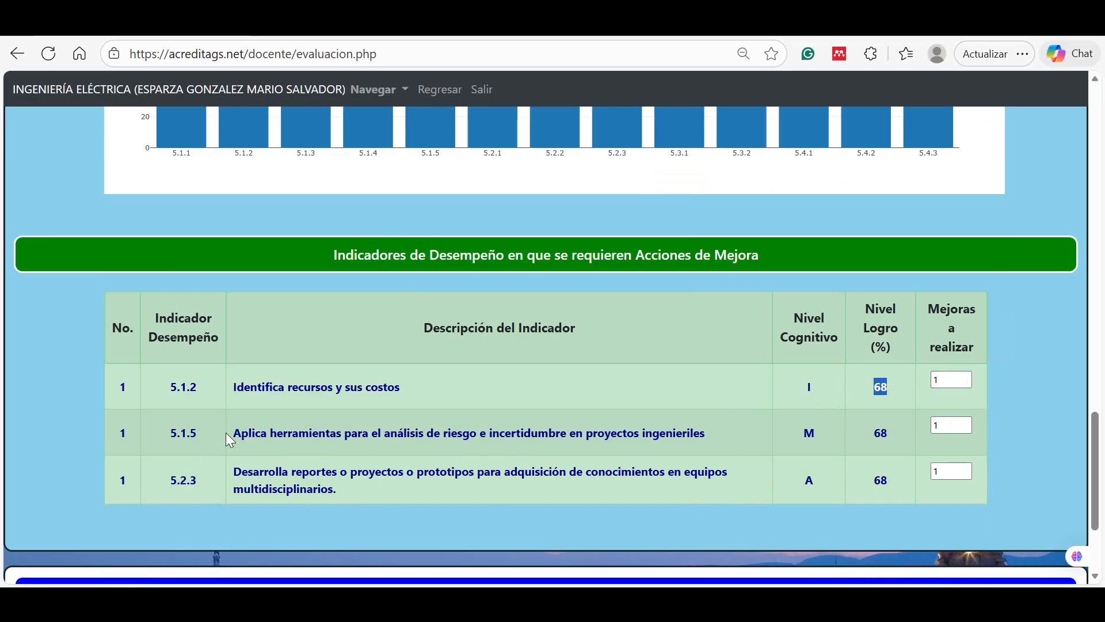
drag(229, 433, 707, 433)
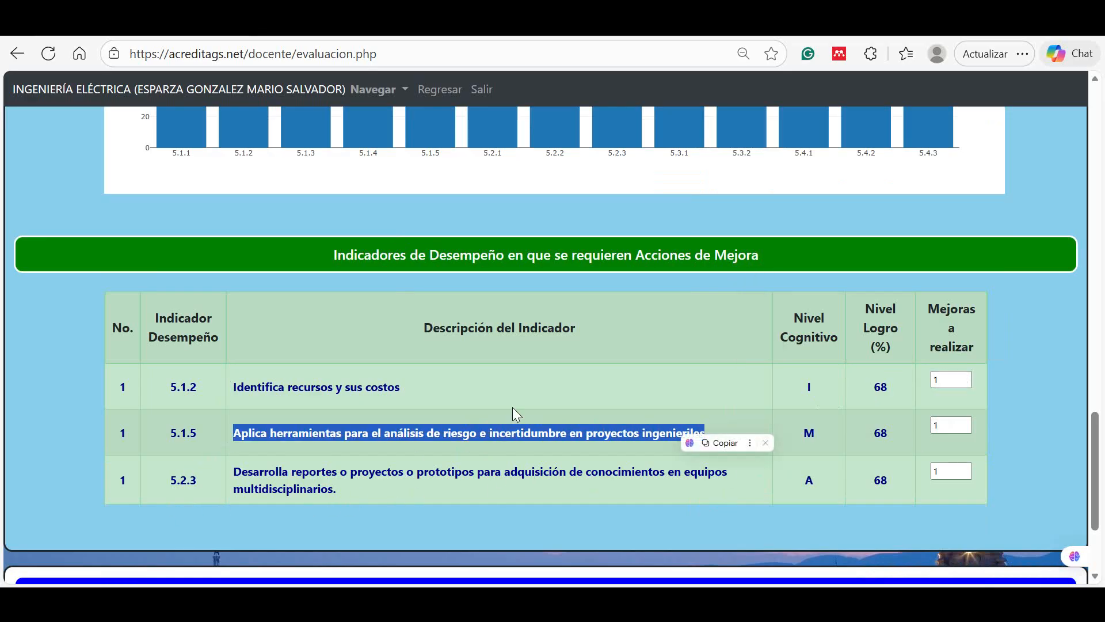
- Save the completed evaluation with its improvement counts
scroll(506, 425, down, 2)
scroll(670, 405, down, 2)
click(563, 482)
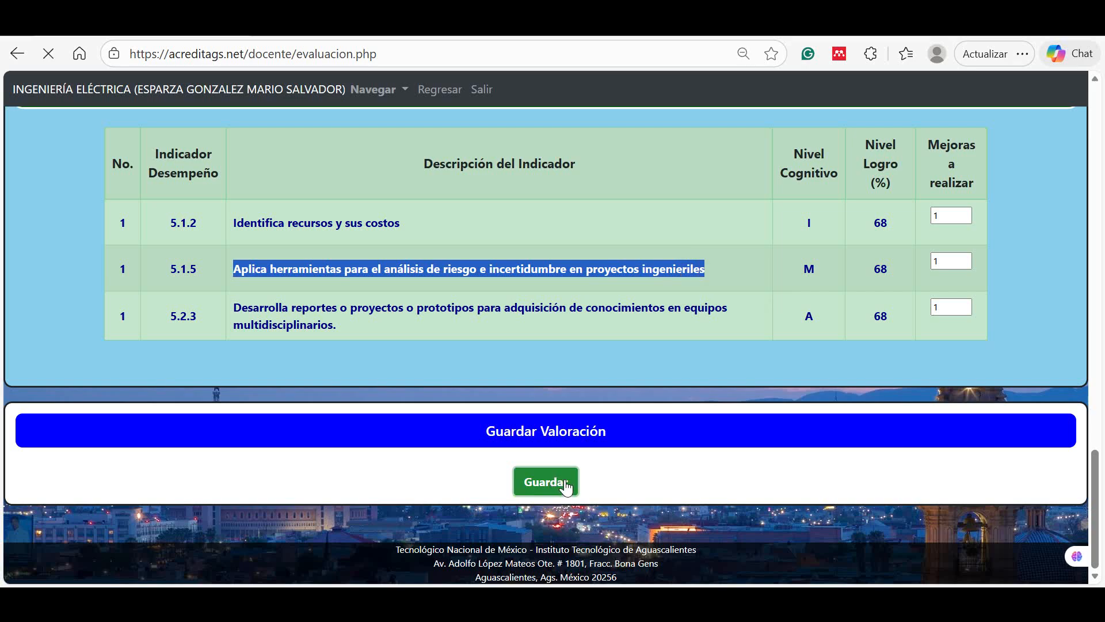
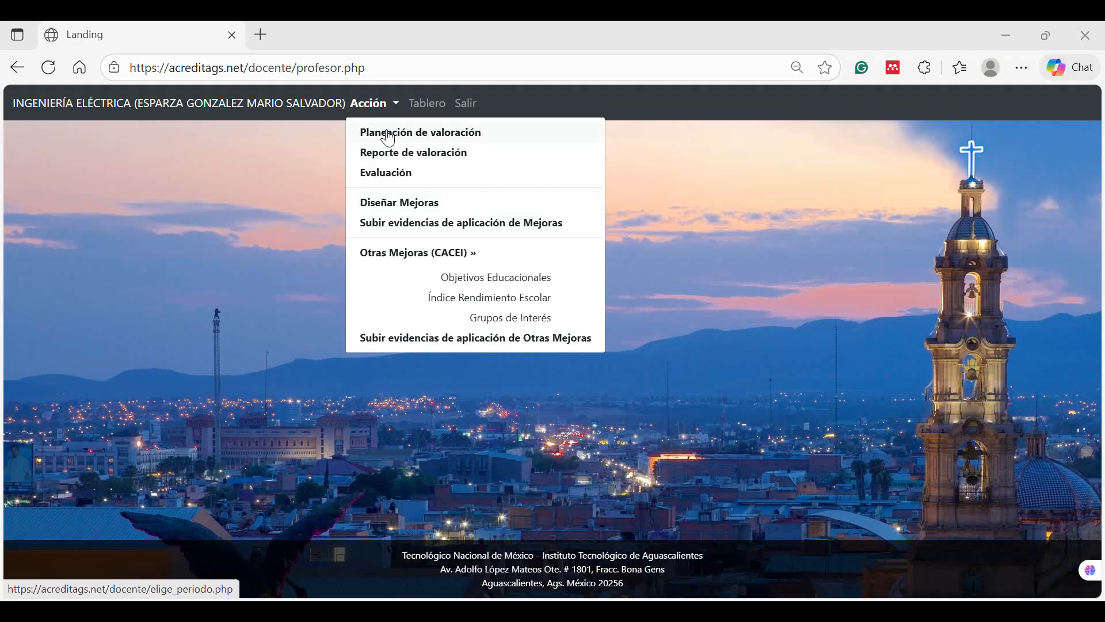
- Open the design of improvement actions for year 23, period 2
click(421, 205)
click(509, 254)
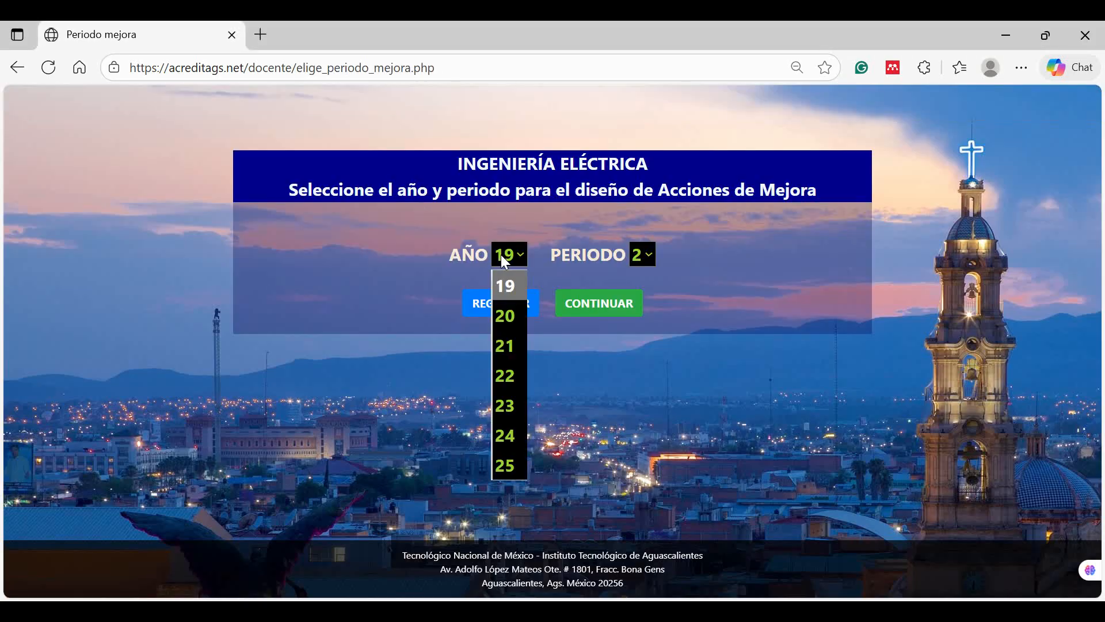
click(522, 403)
click(641, 262)
click(636, 311)
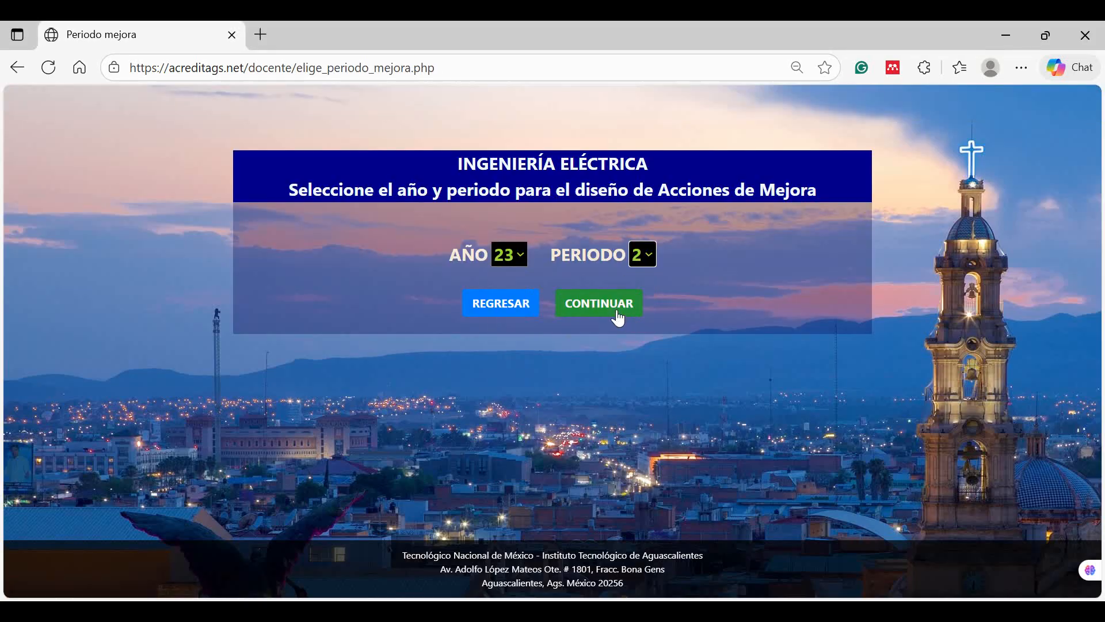
click(613, 315)
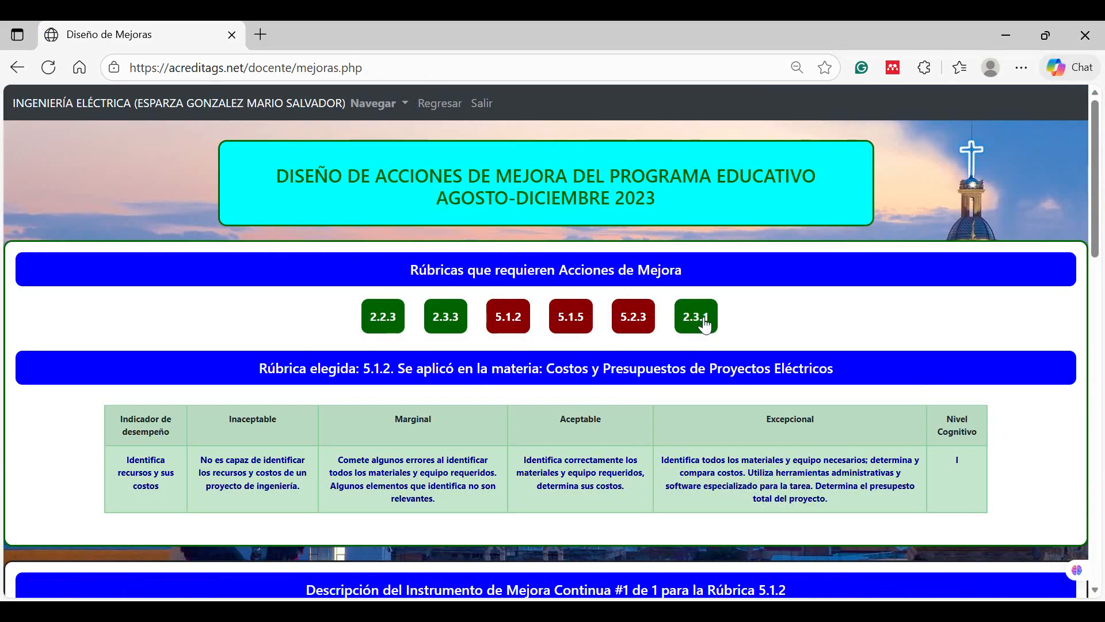
- Examine the rubric table for indicator 5.1.2 and the heading of its continuous improvement instrument
click(634, 322)
drag(122, 460, 167, 493)
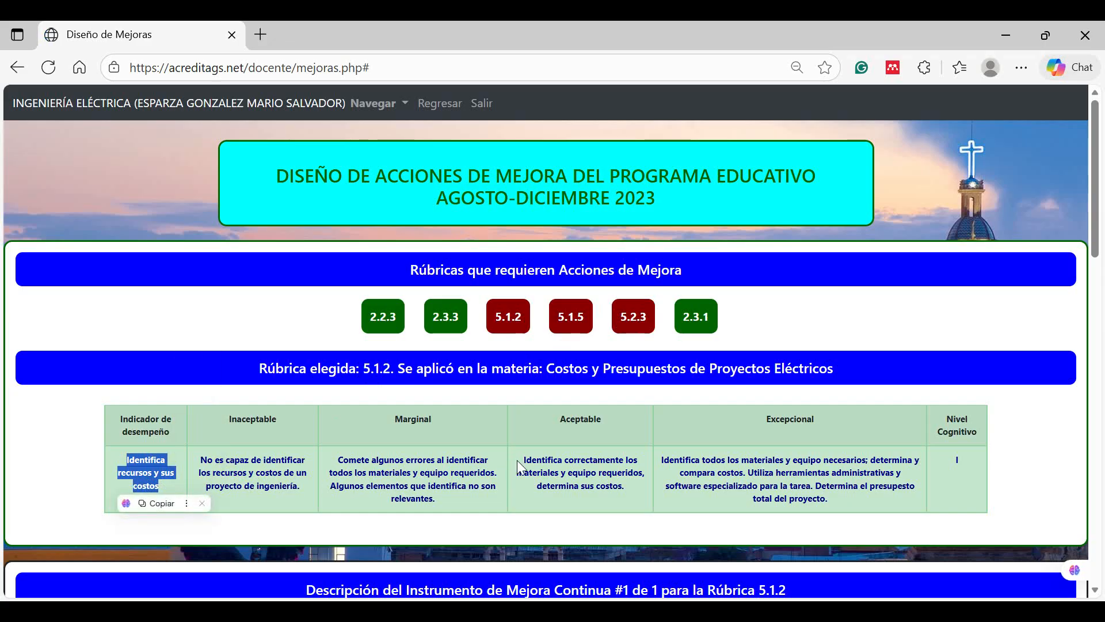
scroll(520, 468, down, 8)
scroll(518, 424, up, 3)
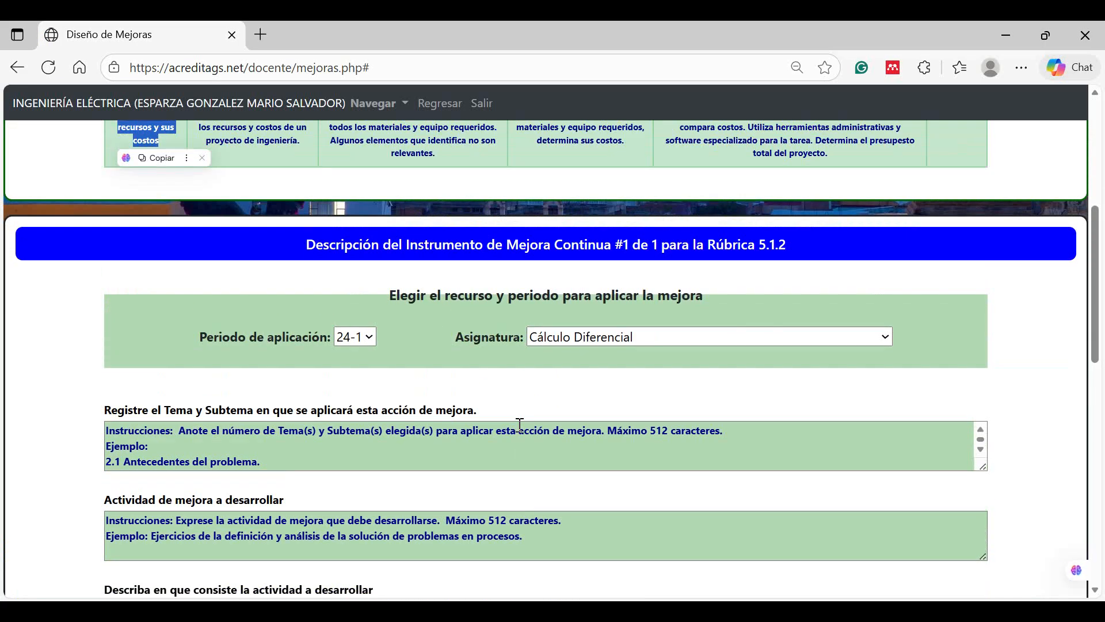
scroll(468, 282, up, 2)
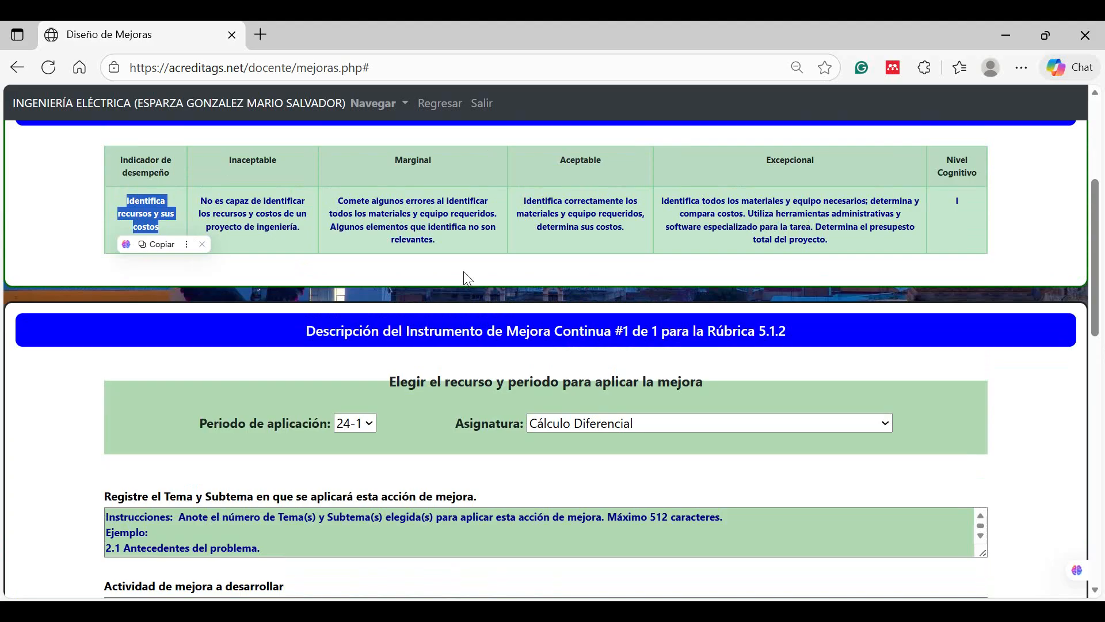
scroll(464, 271, up, 1)
click(119, 282)
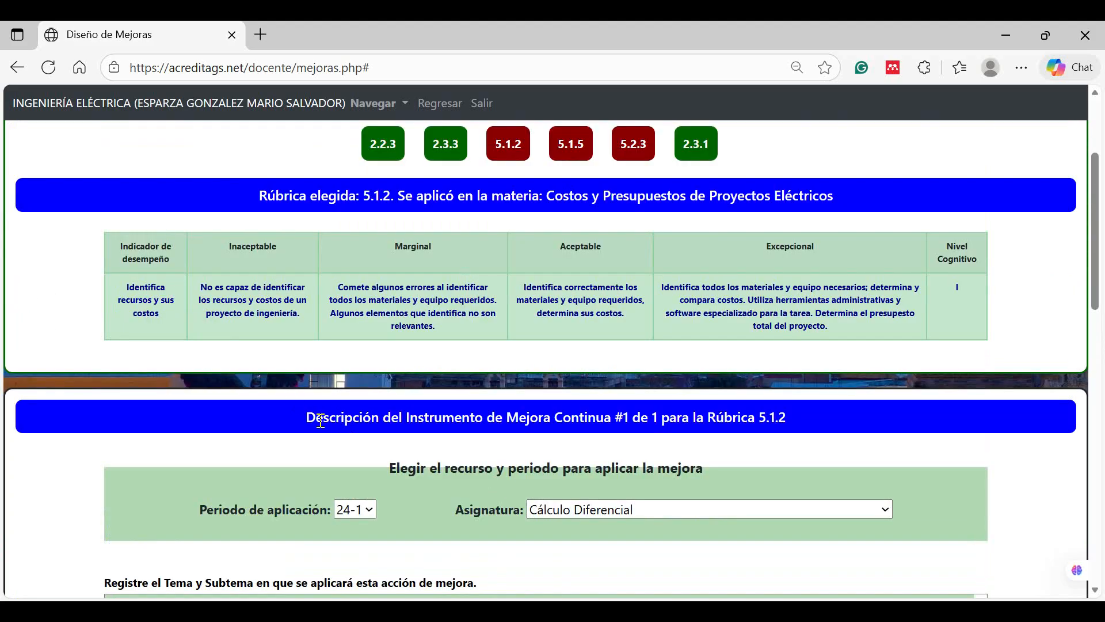
drag(313, 417, 817, 431)
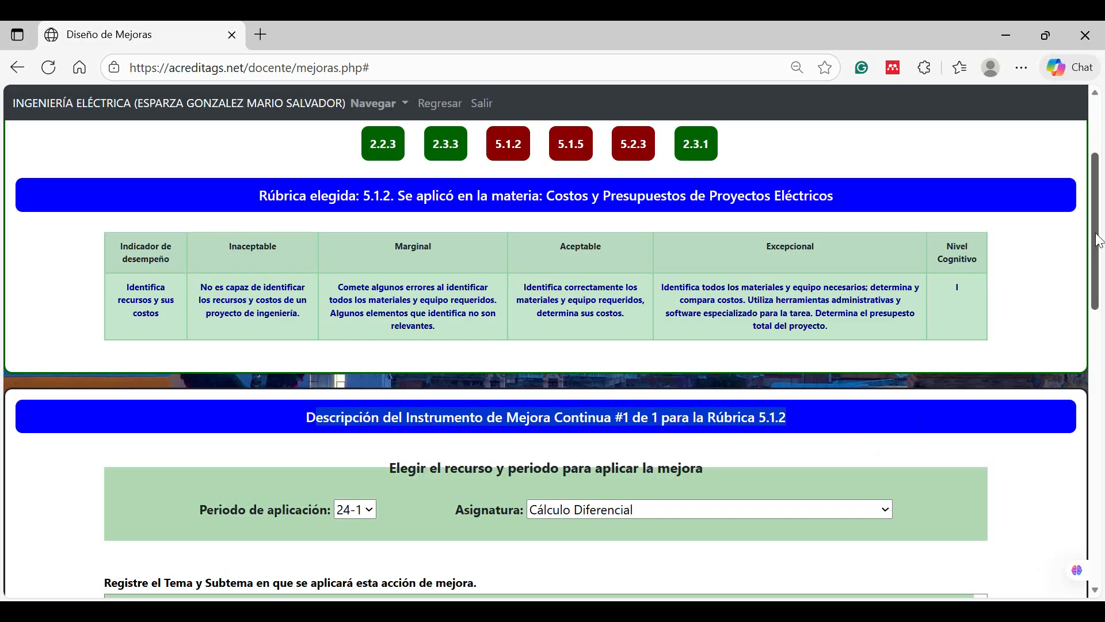
- Set the improvement's application period to 24-2 and its subject to Cálculo Diferencial
drag(1098, 240, 1101, 283)
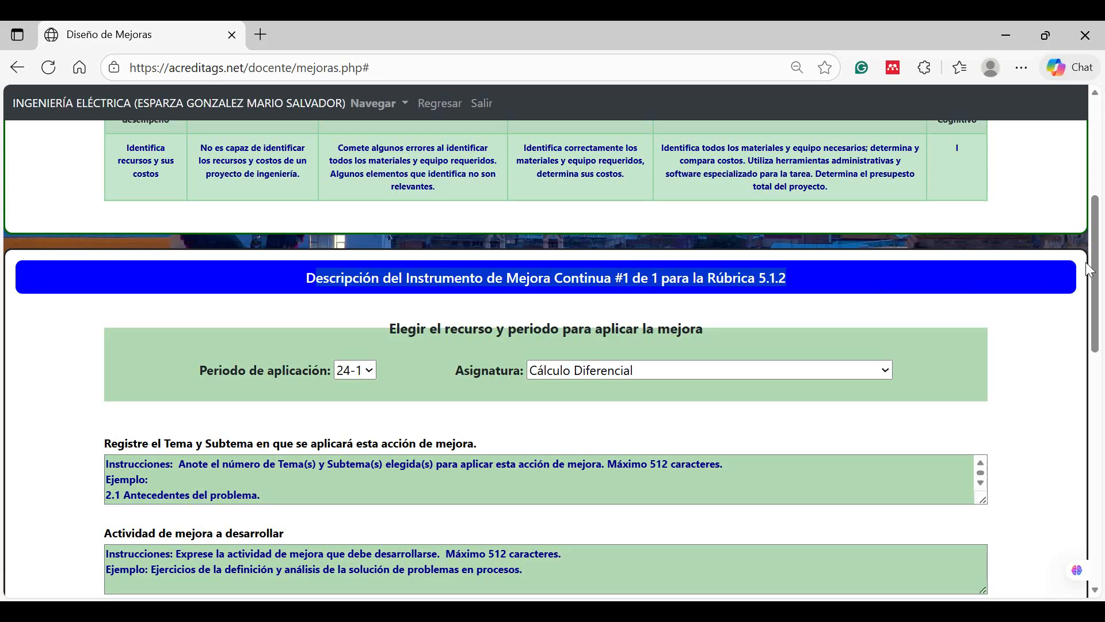
scroll(1096, 270, down, 1)
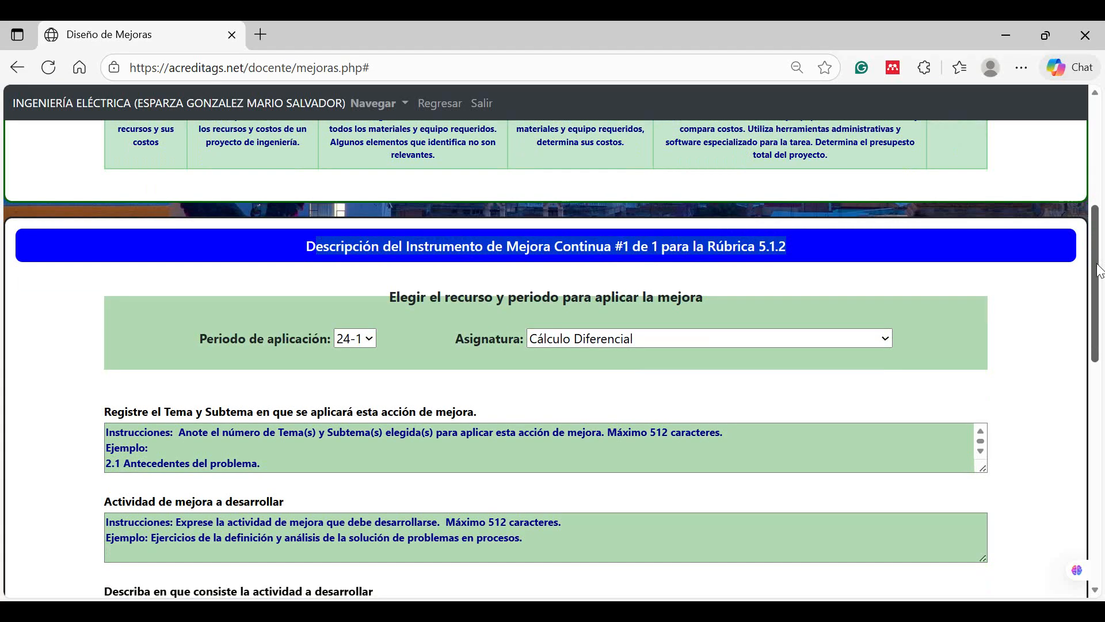
drag(1100, 270, 1100, 309)
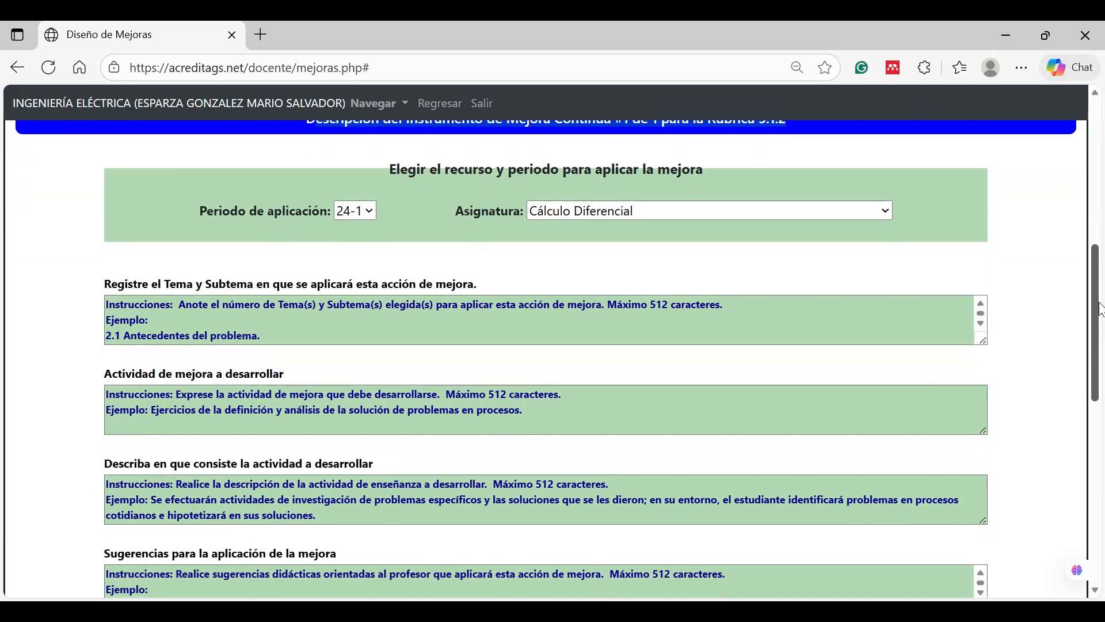
click(370, 211)
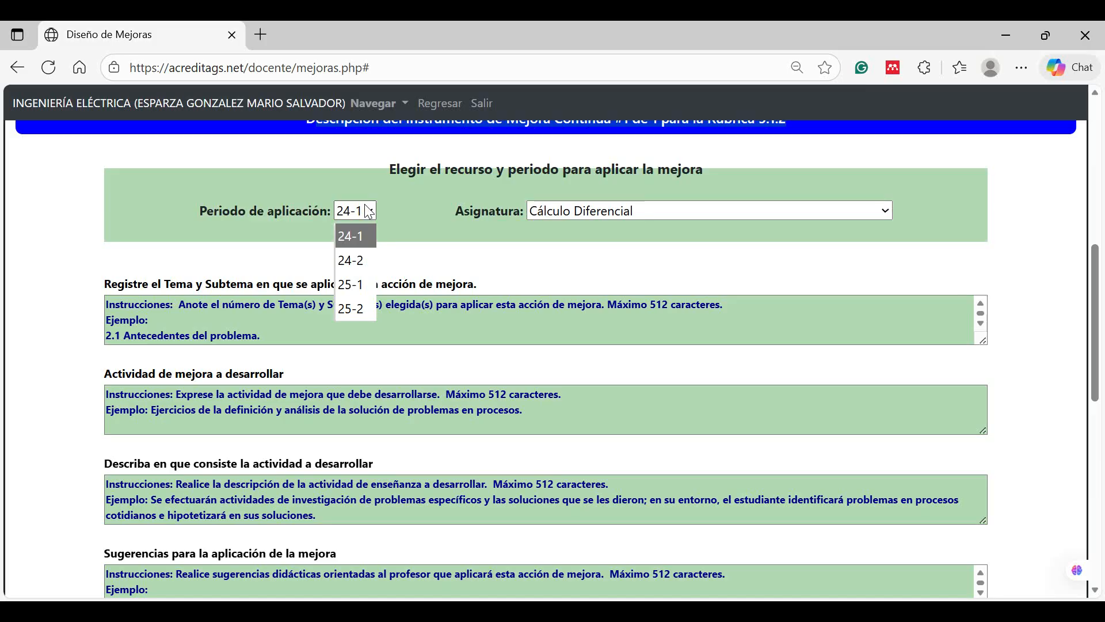
click(355, 261)
click(631, 211)
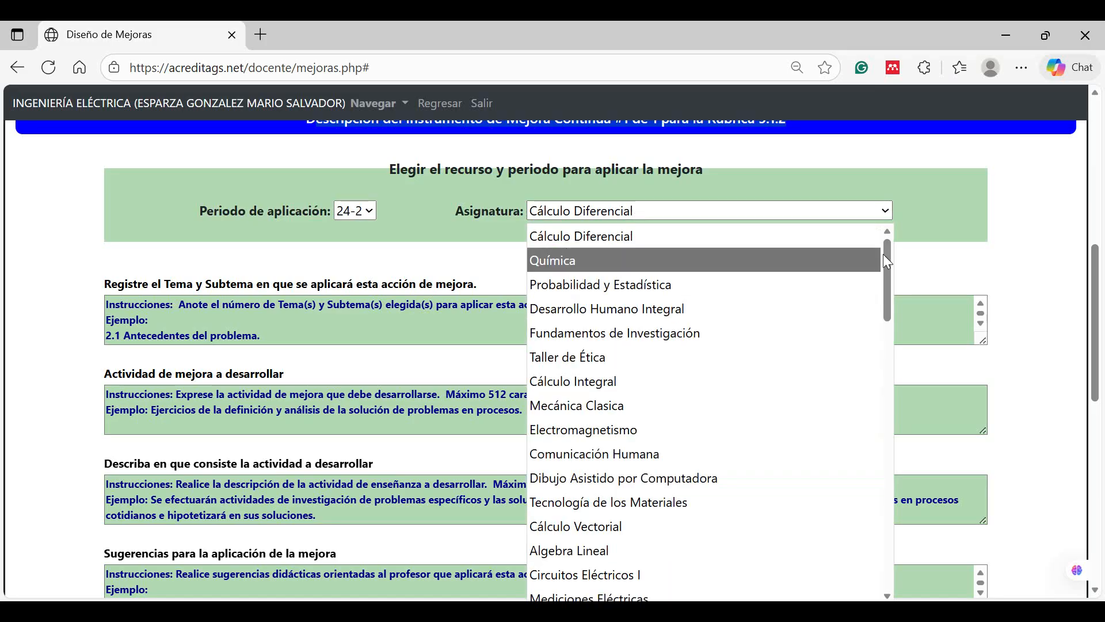
mouse_move(892, 255)
mouse_down()
mouse_move(881, 478)
mouse_move(857, 565)
mouse_move(893, 235)
mouse_up()
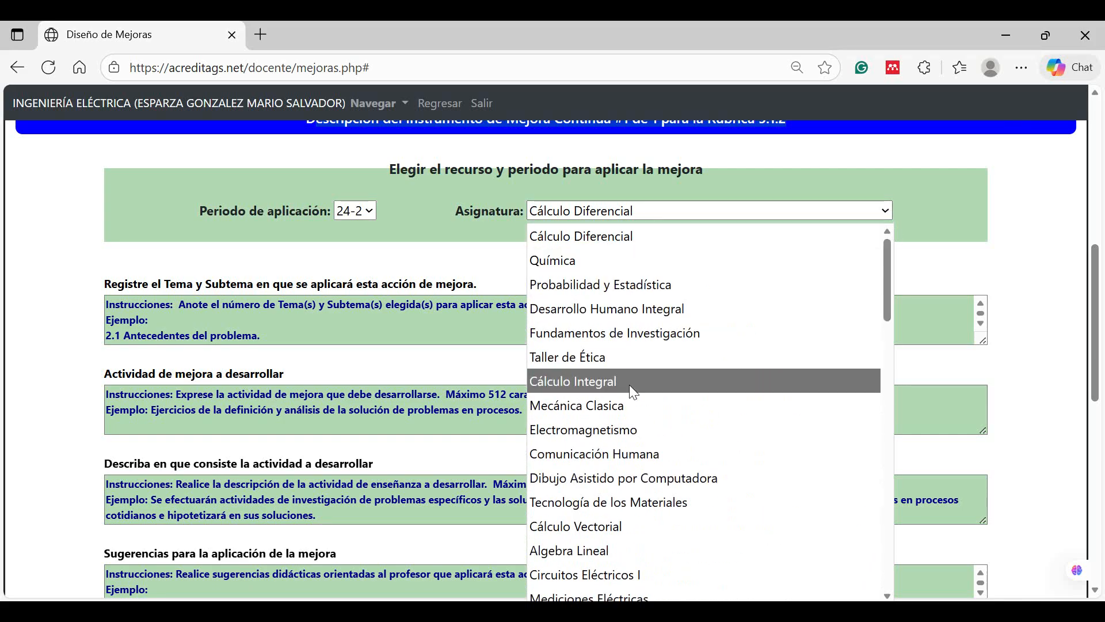
click(573, 241)
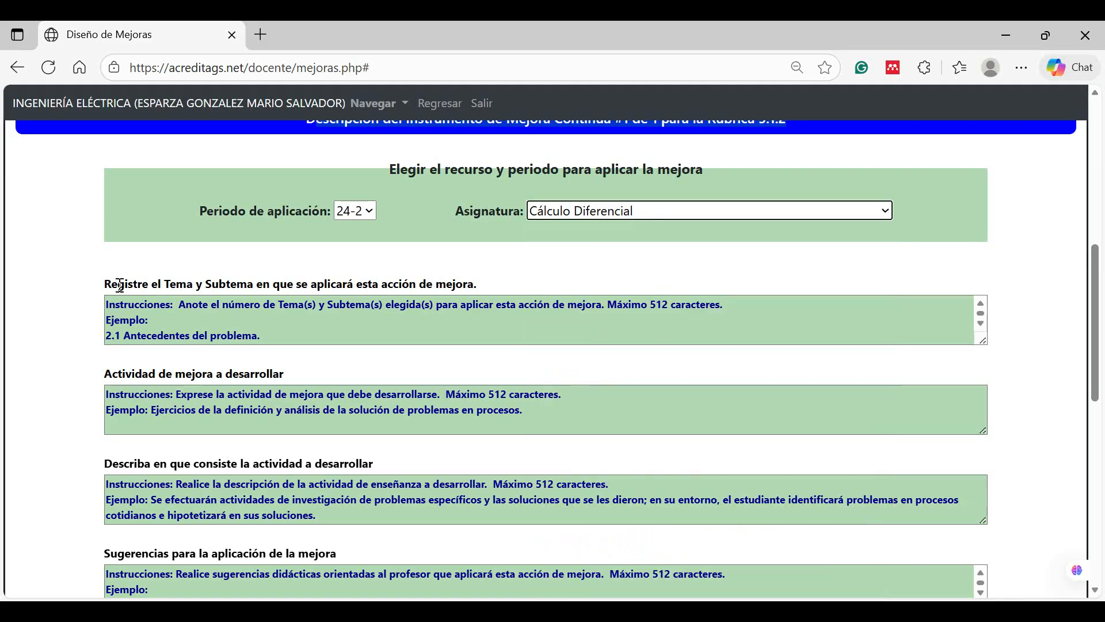
- Read the instructions and the example entries for registering the topic and subtopic where the improvement action applies
drag(107, 284, 541, 285)
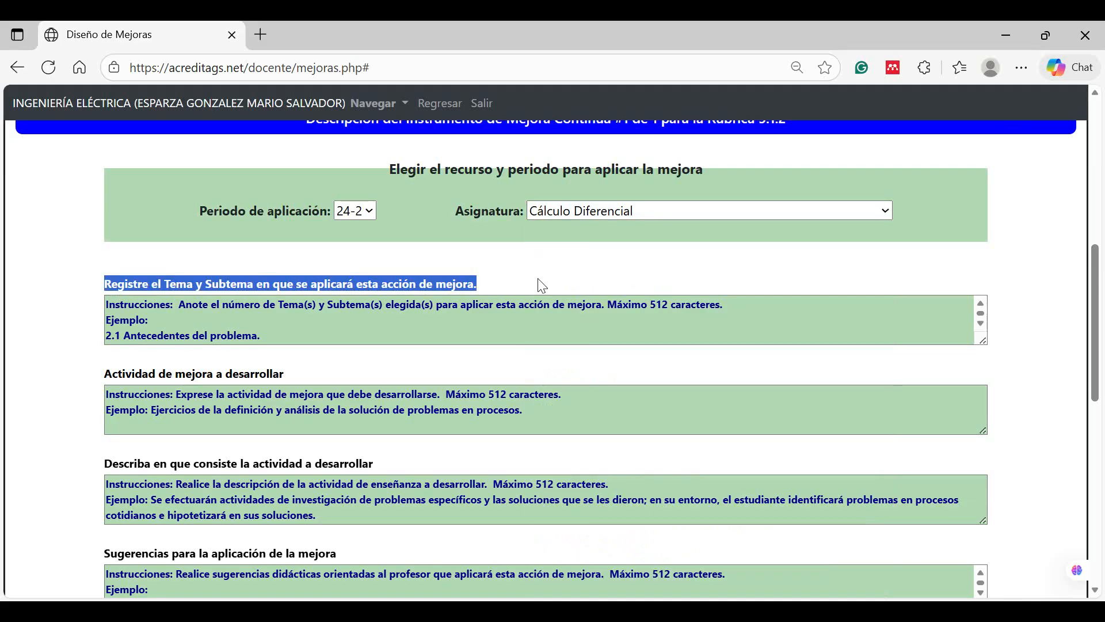
click(192, 305)
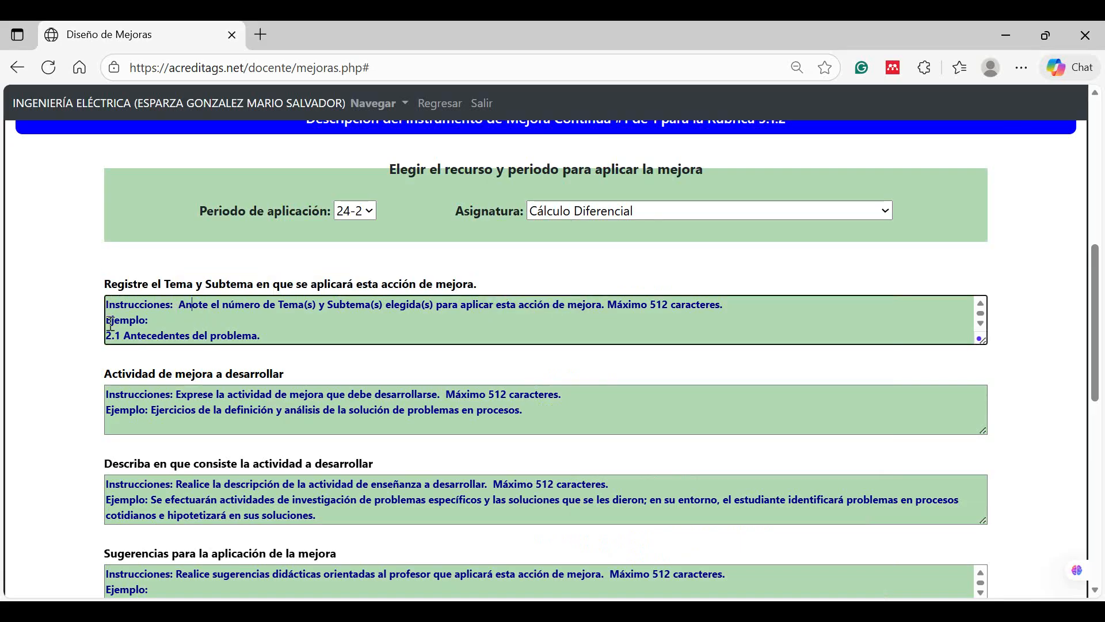
drag(178, 305, 770, 304)
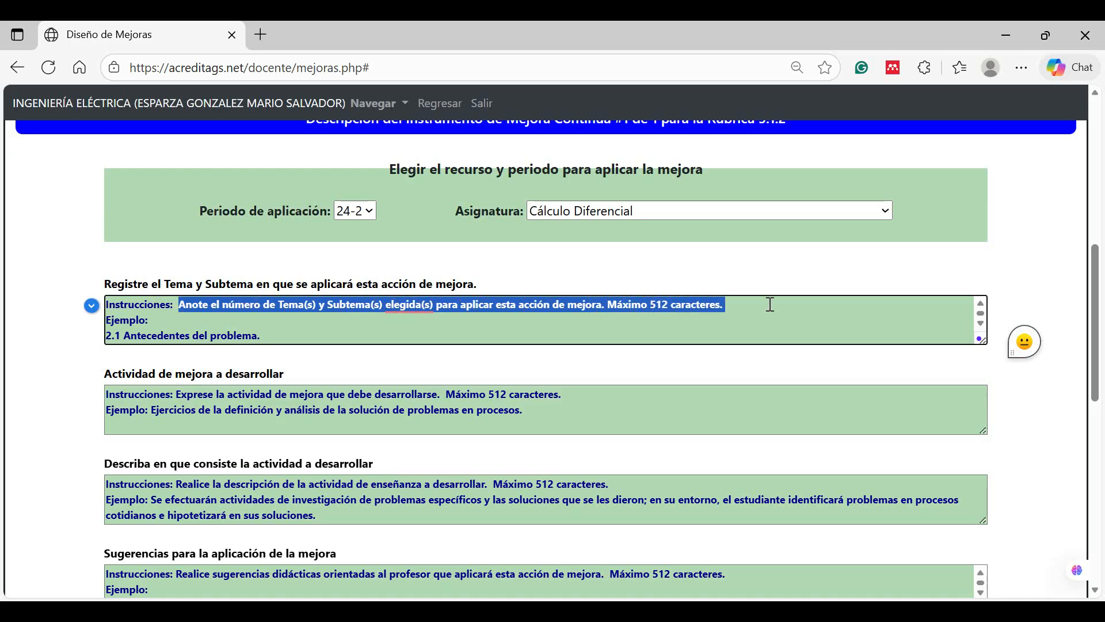
click(224, 333)
scroll(291, 331, down, 2)
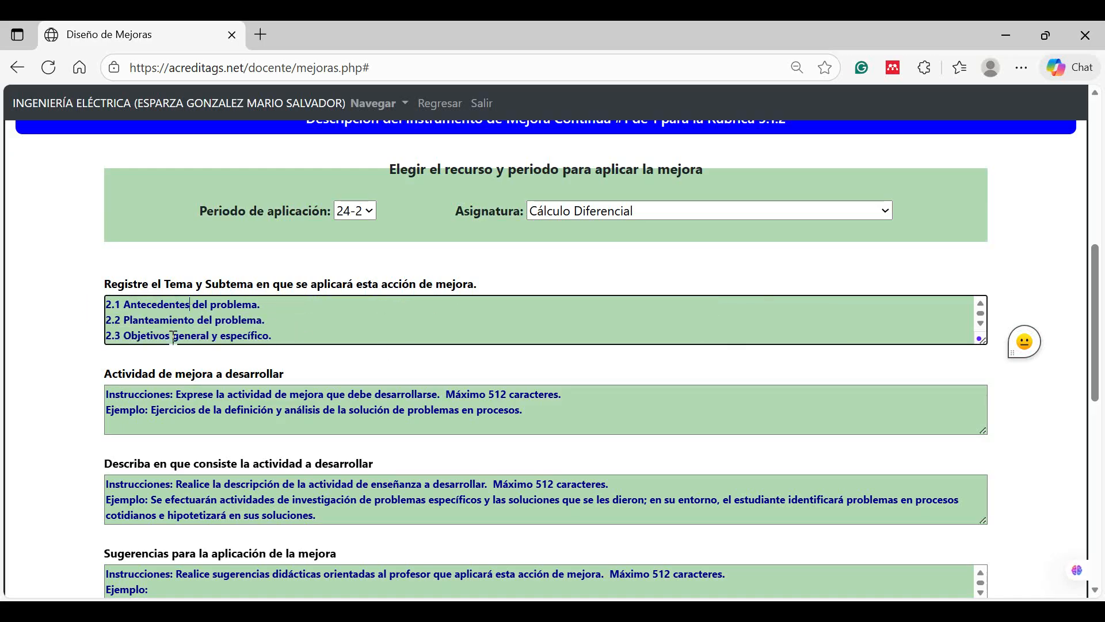
scroll(173, 337, up, 3)
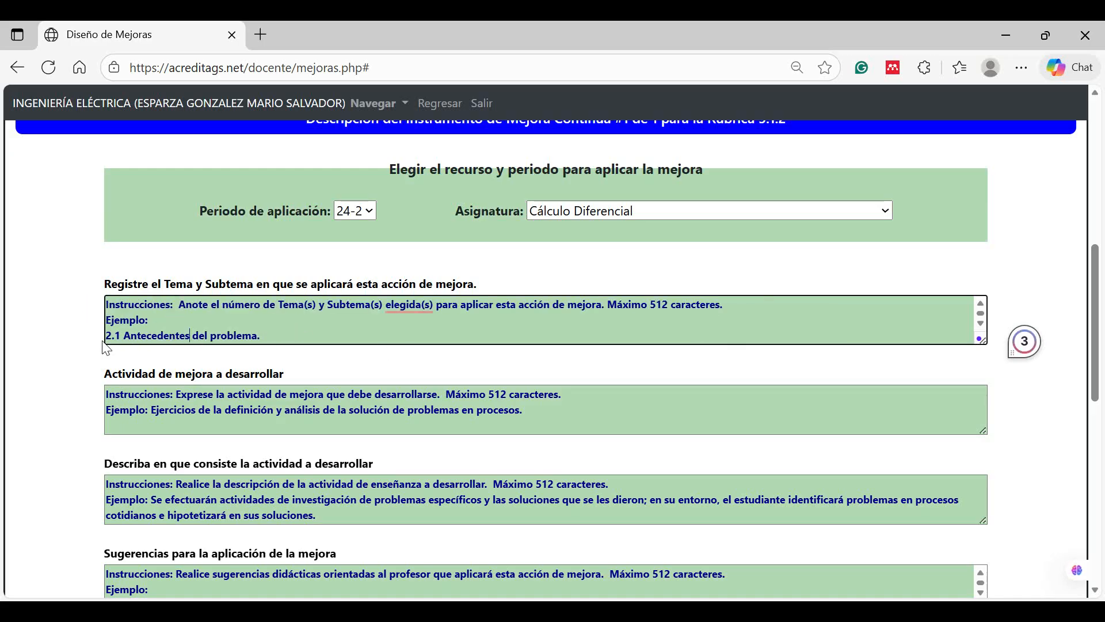
drag(107, 337, 286, 329)
scroll(276, 325, down, 1)
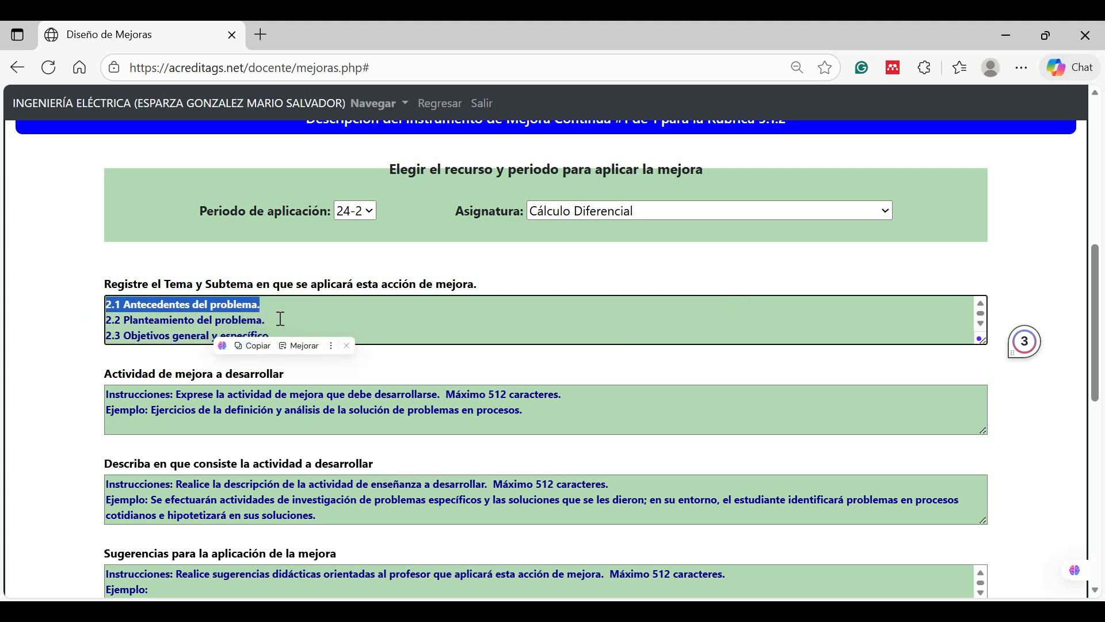
click(160, 321)
scroll(277, 316, down, 3)
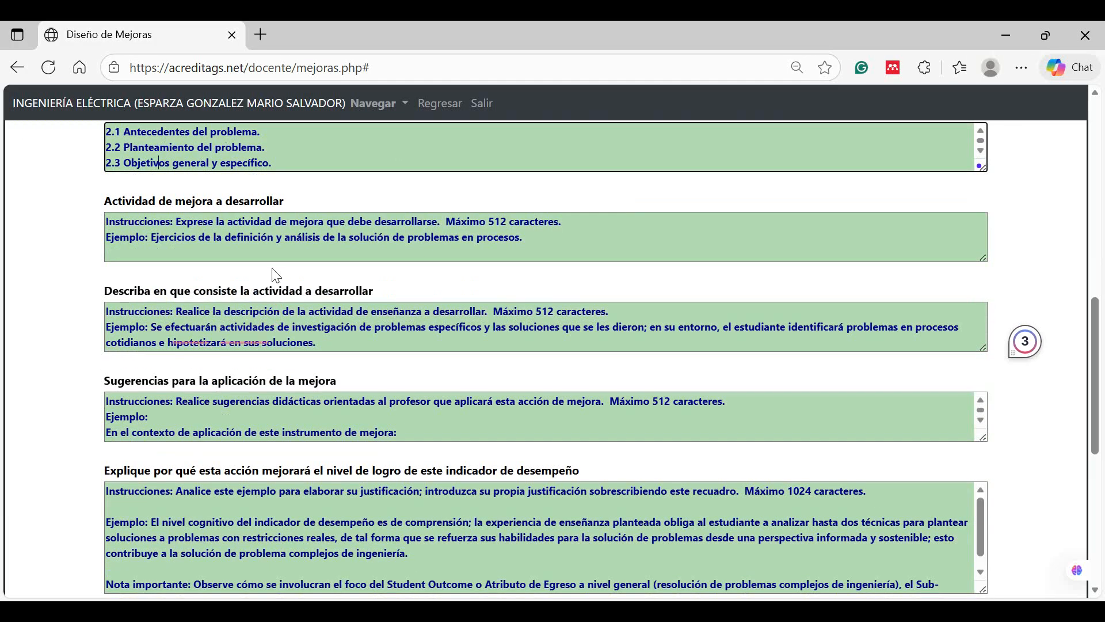
- Cut the topic and subtopic entry down to the single line "2.1 Antecedentes del problema.", removing the instructions and remaining examples
scroll(276, 240, up, 3)
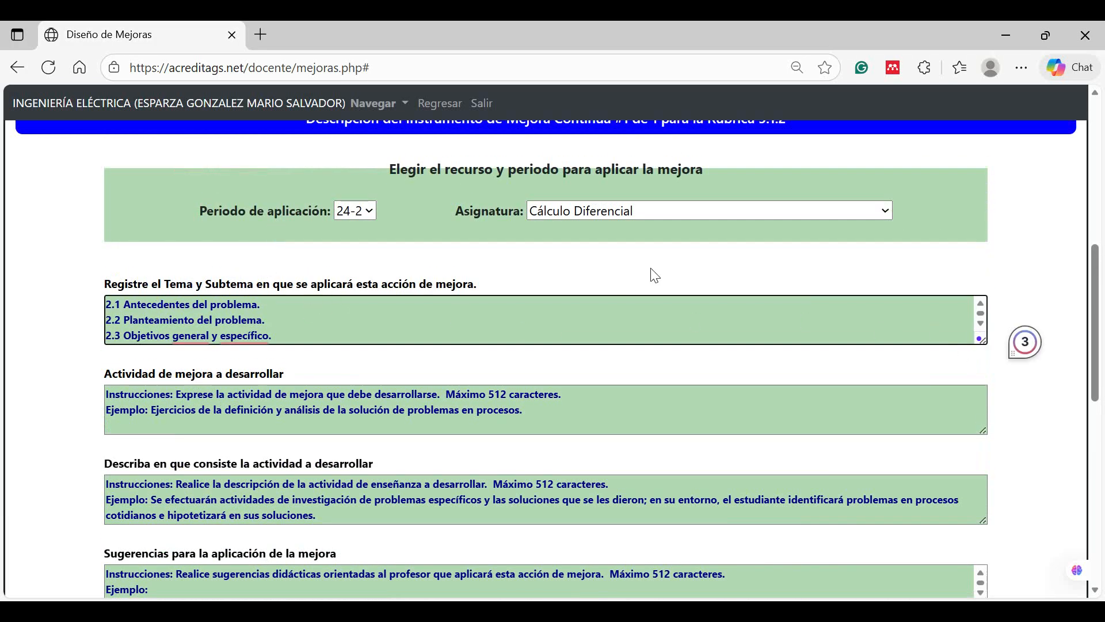
key(Up)
key(Up)
key(Up)
key(Up)
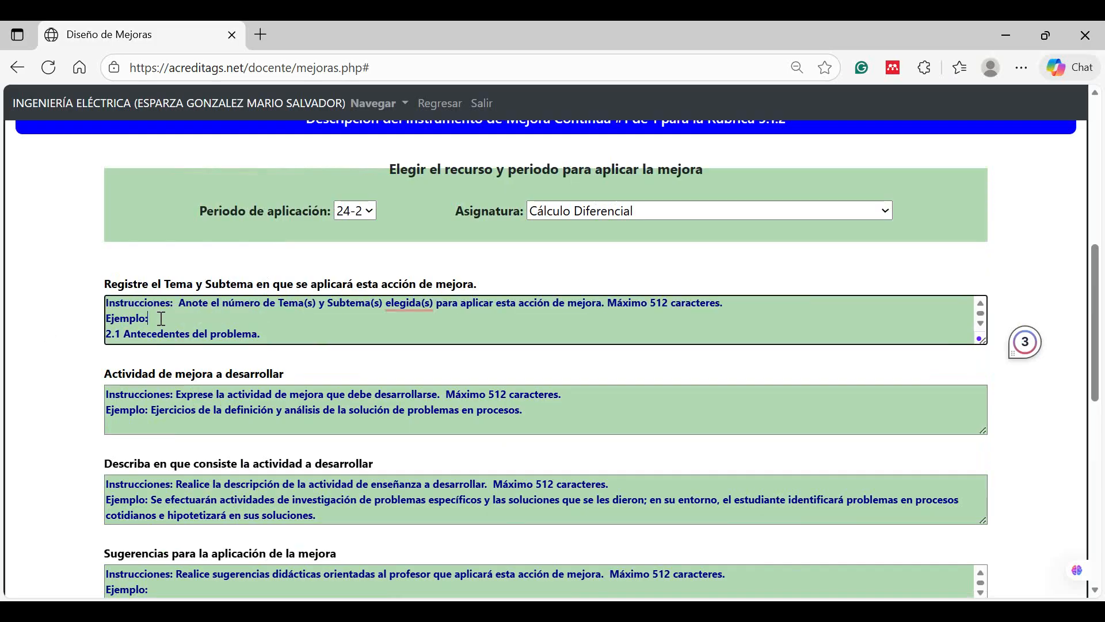
drag(160, 318, 102, 311)
key(BackSpace)
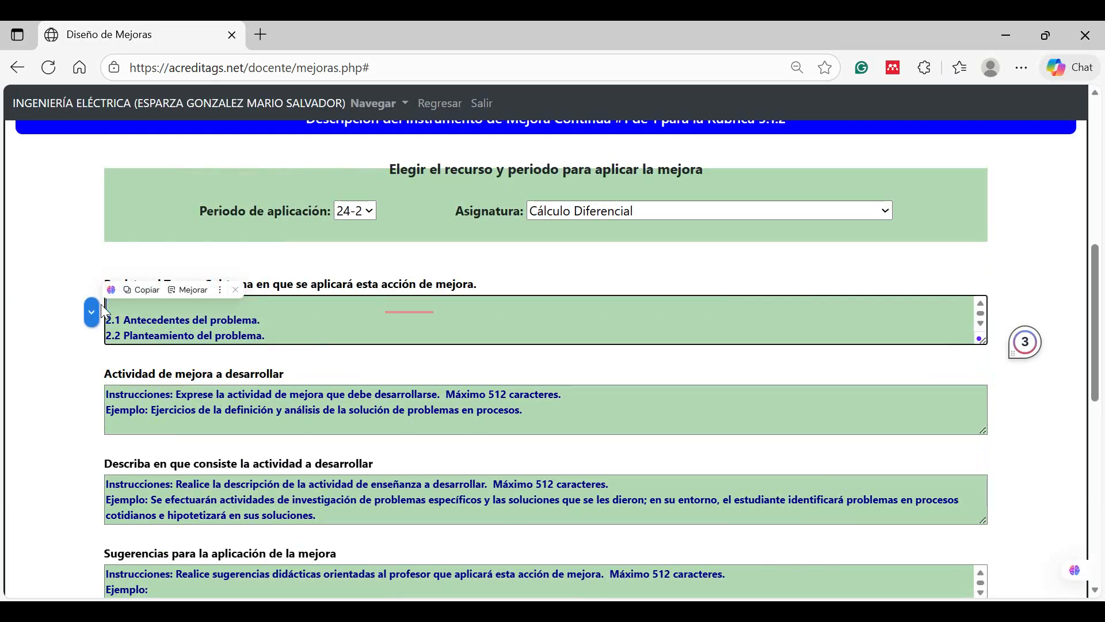
key(shift+Down)
key(shift+Down)
key(BackSpace)
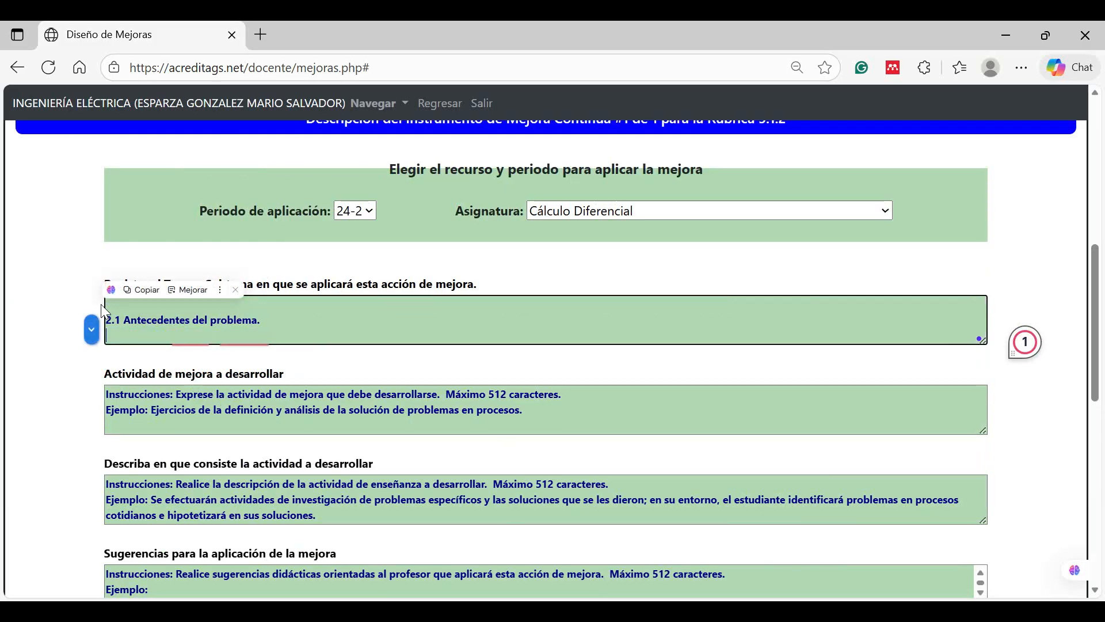
key(Up)
key(BackSpace)
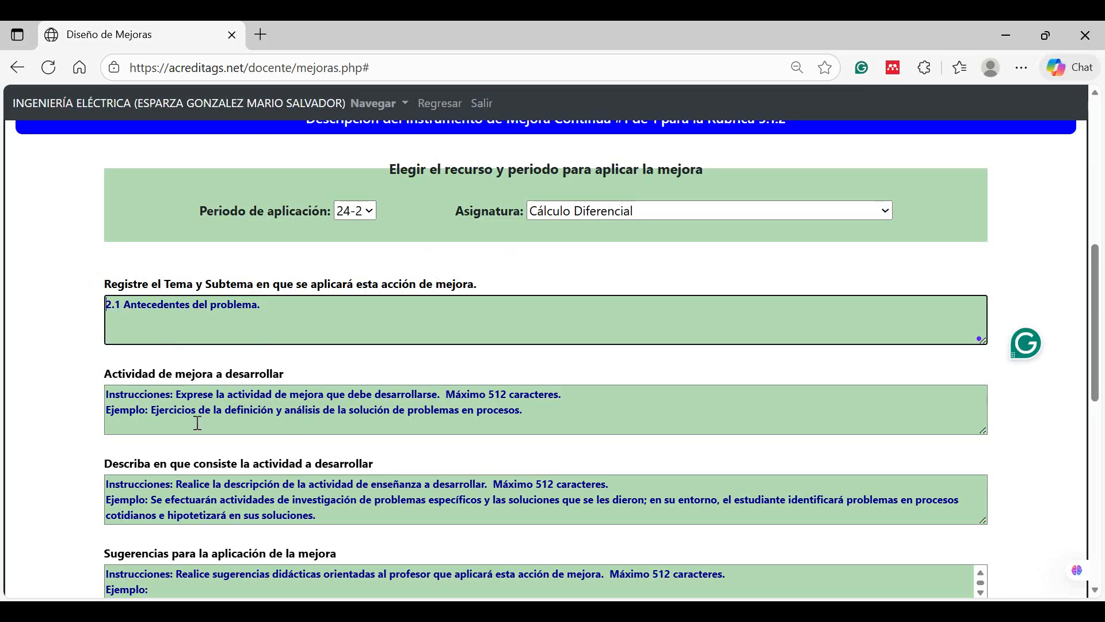
- Add a second line reading "2.2 FFA FF D D" below the 2.1 entry in the topic and subtopic field
click(281, 309)
key(Return)
text(2.2)
key(Caps_Lock)
text(FFA FF )
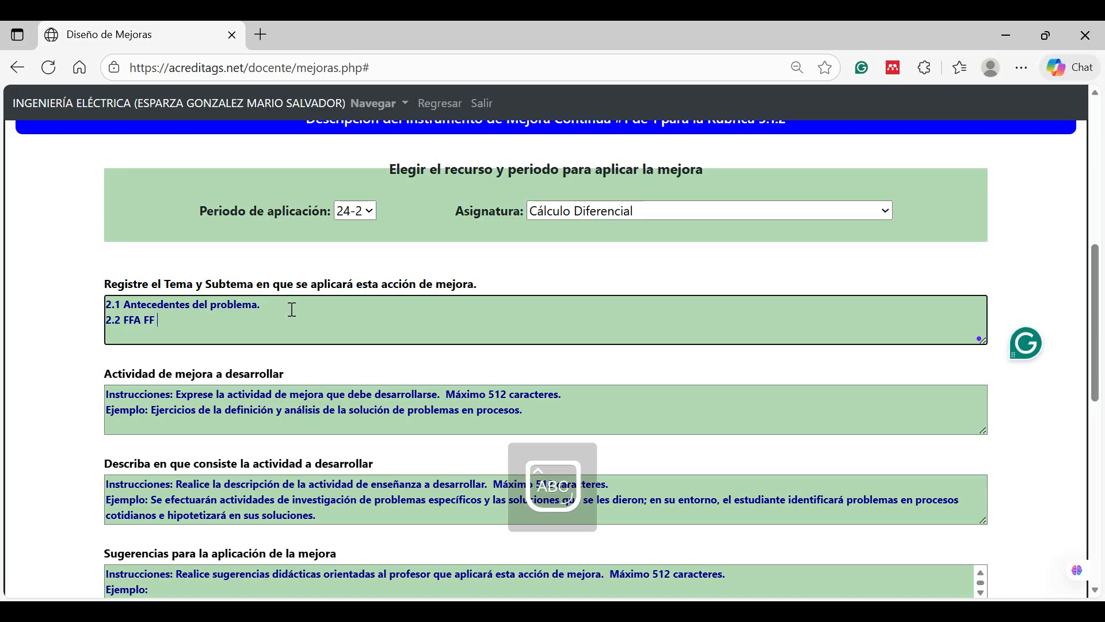
text(D D)
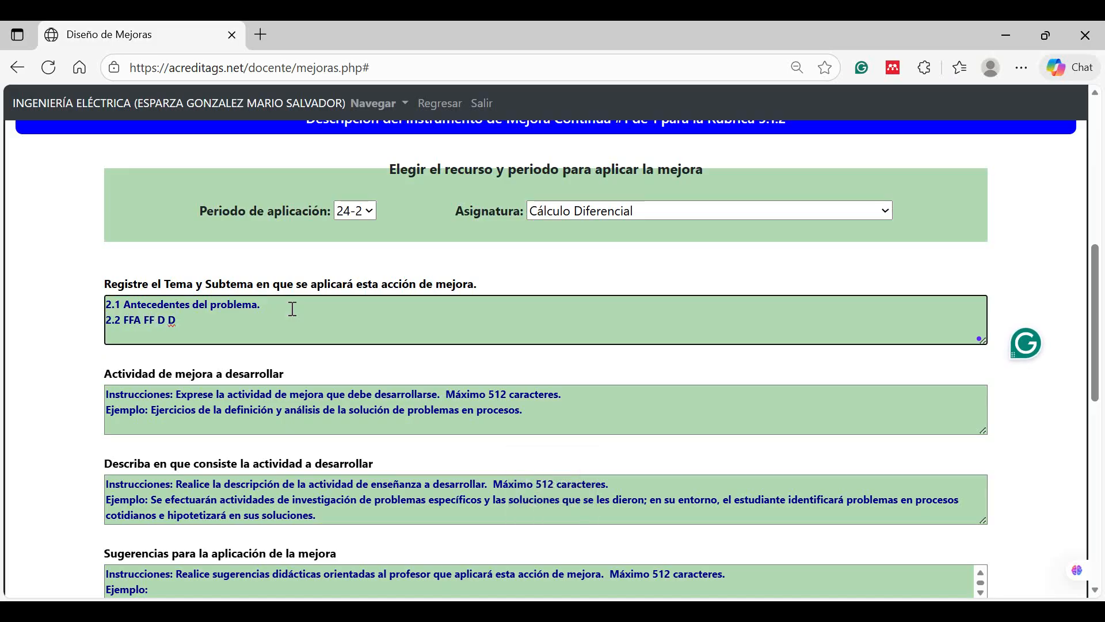
- Remove the 2.2 placeholder line from the topic and subtopic field
drag(177, 320, 98, 313)
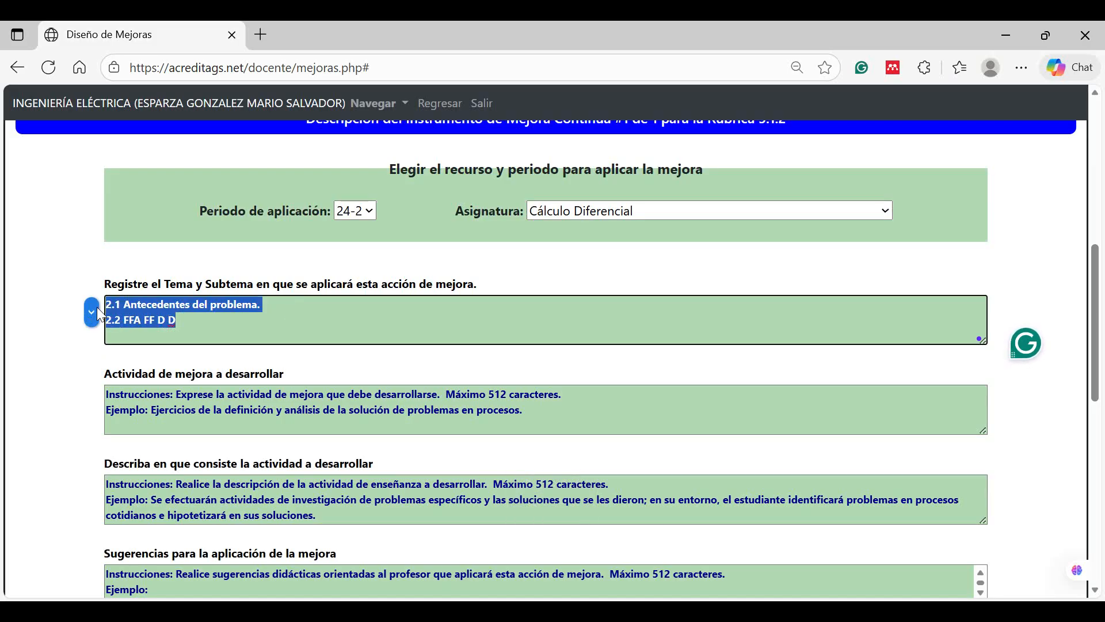
click(91, 312)
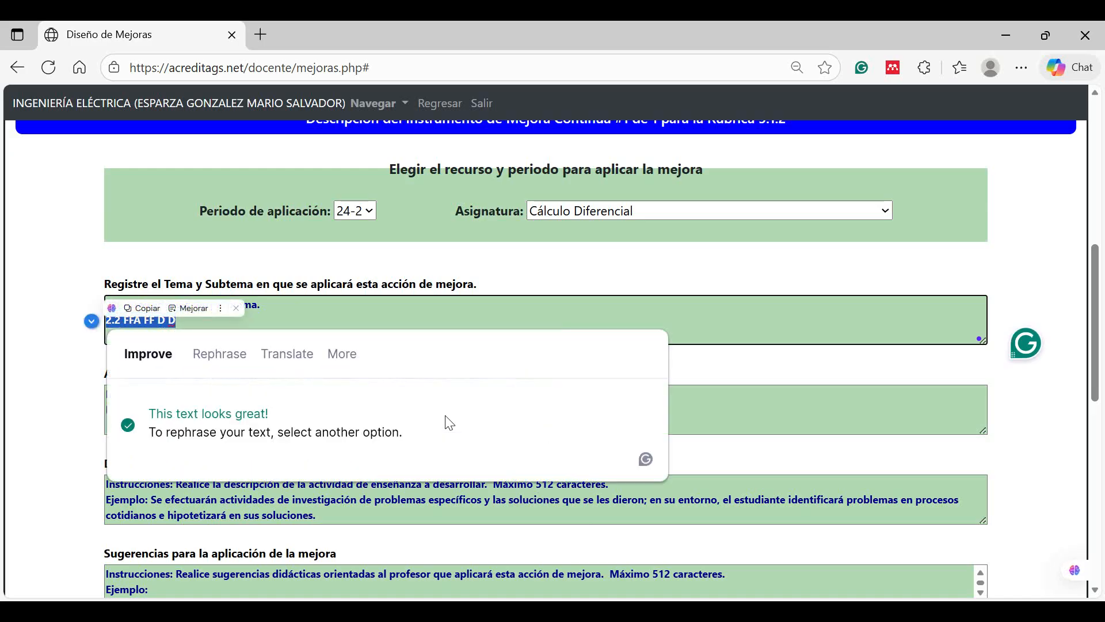
click(75, 251)
click(219, 320)
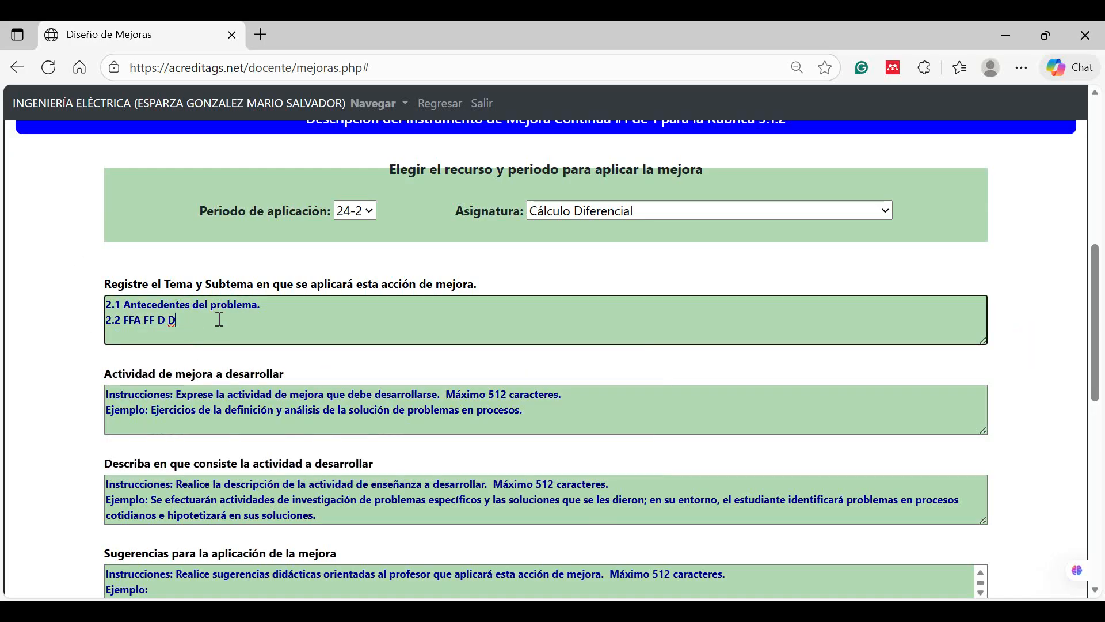
drag(219, 319, 106, 321)
key(BackSpace)
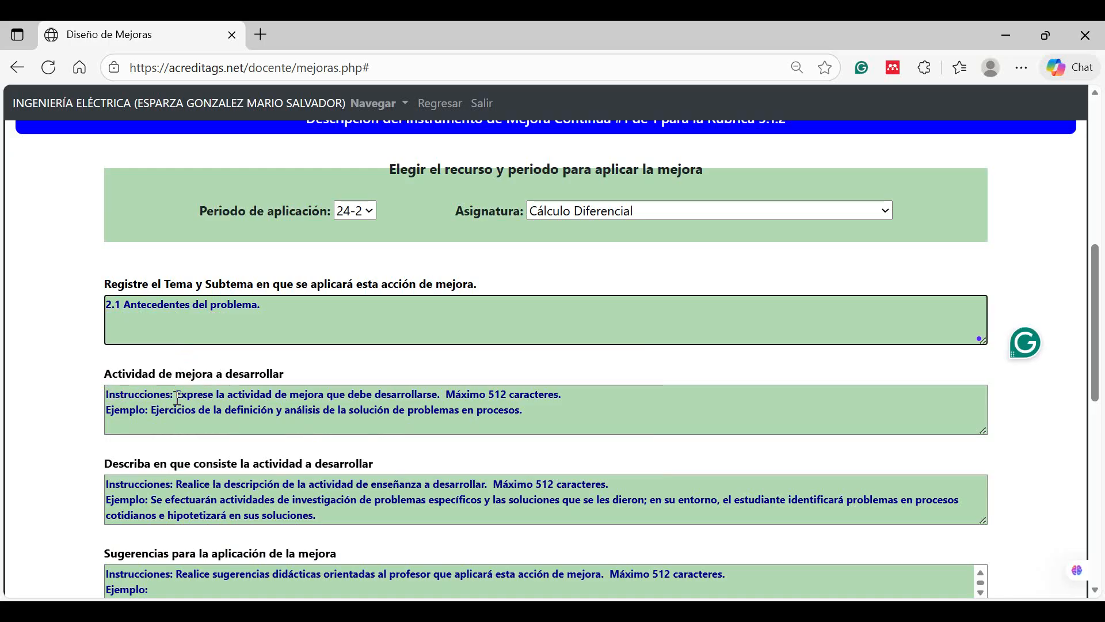
- Reduce the improvement activity entry to "Ejercicios de la definición y análisis de la solución de problemas en procesos."
drag(178, 396, 445, 396)
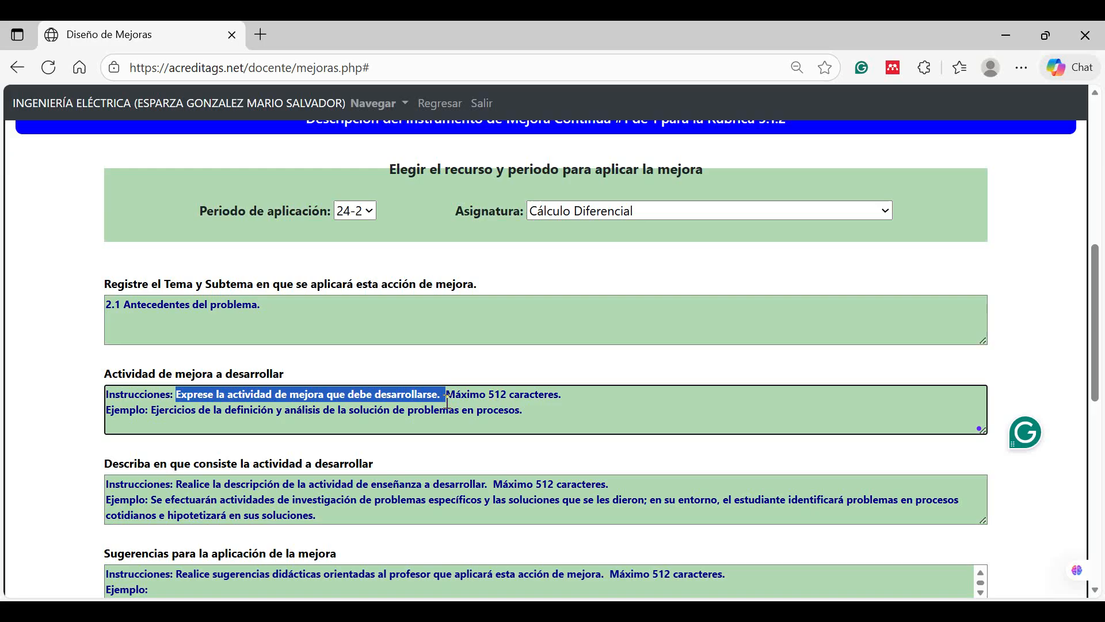
click(194, 419)
drag(151, 410, 525, 410)
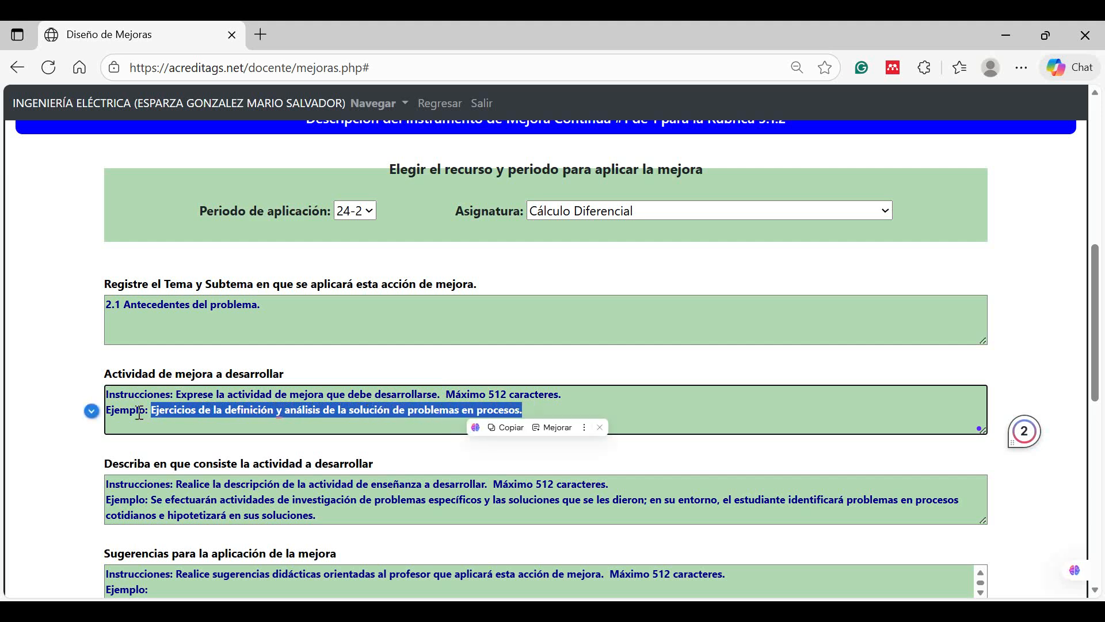
drag(151, 410, 110, 391)
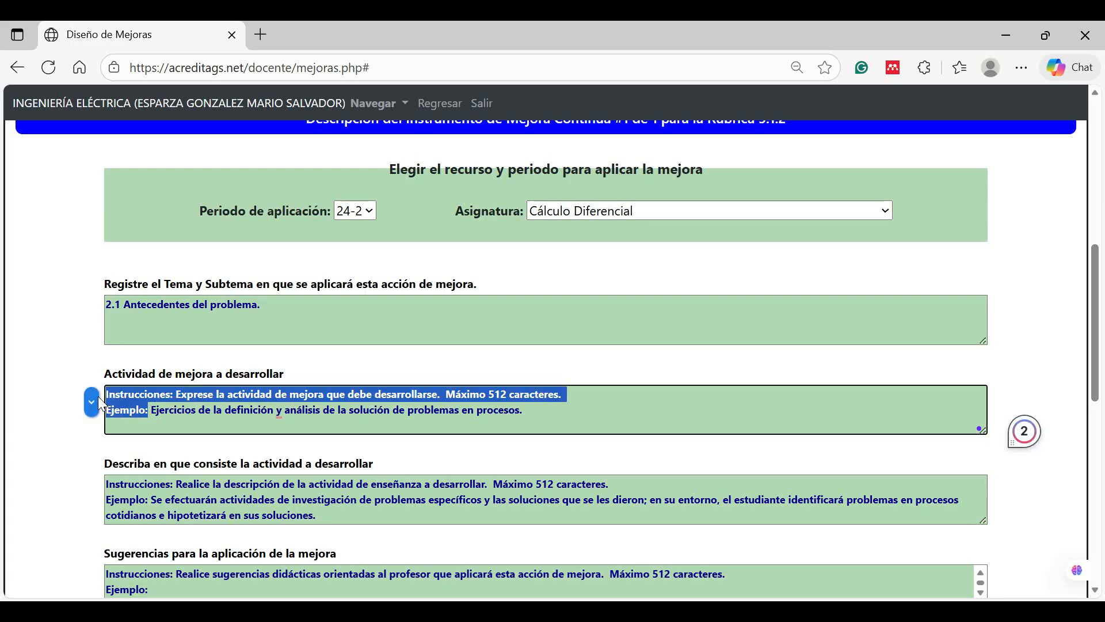
key(BackSpace)
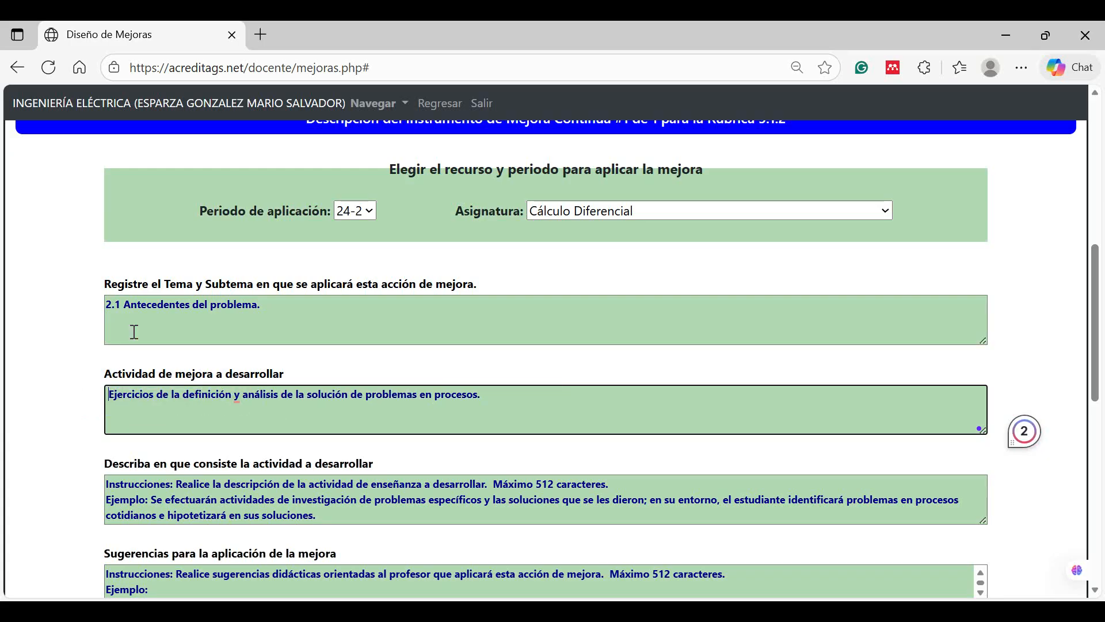
key(Delete)
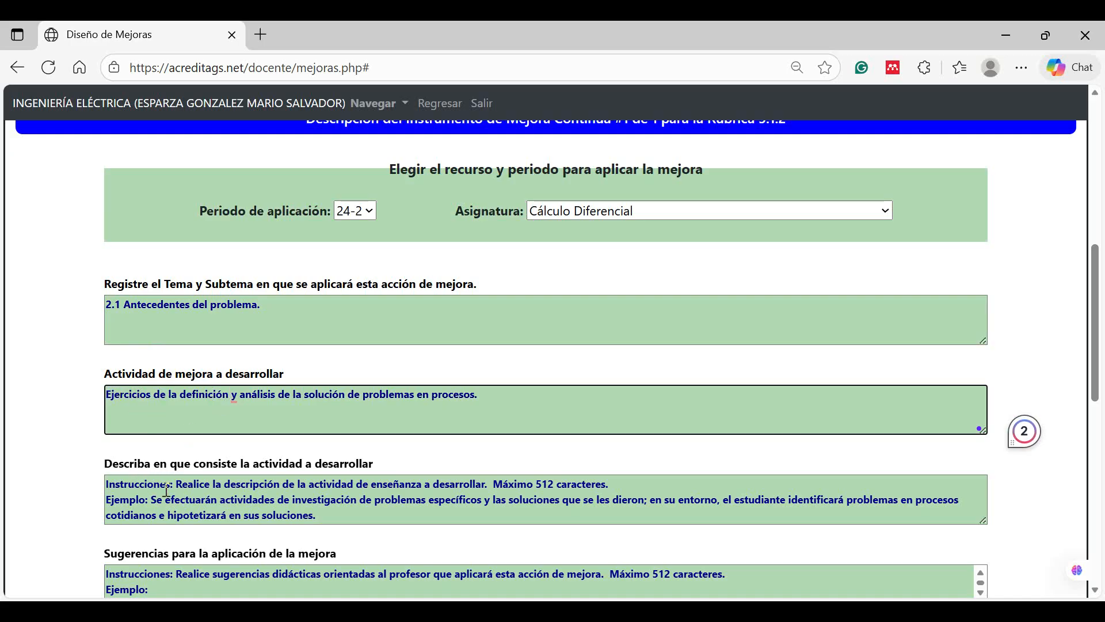
- Remove the instructions and the "Ejemplo:" label from the activity description, keeping only the example text that starts with "Se efectuarán actividades"
scroll(167, 490, up, 1)
scroll(166, 491, down, 3)
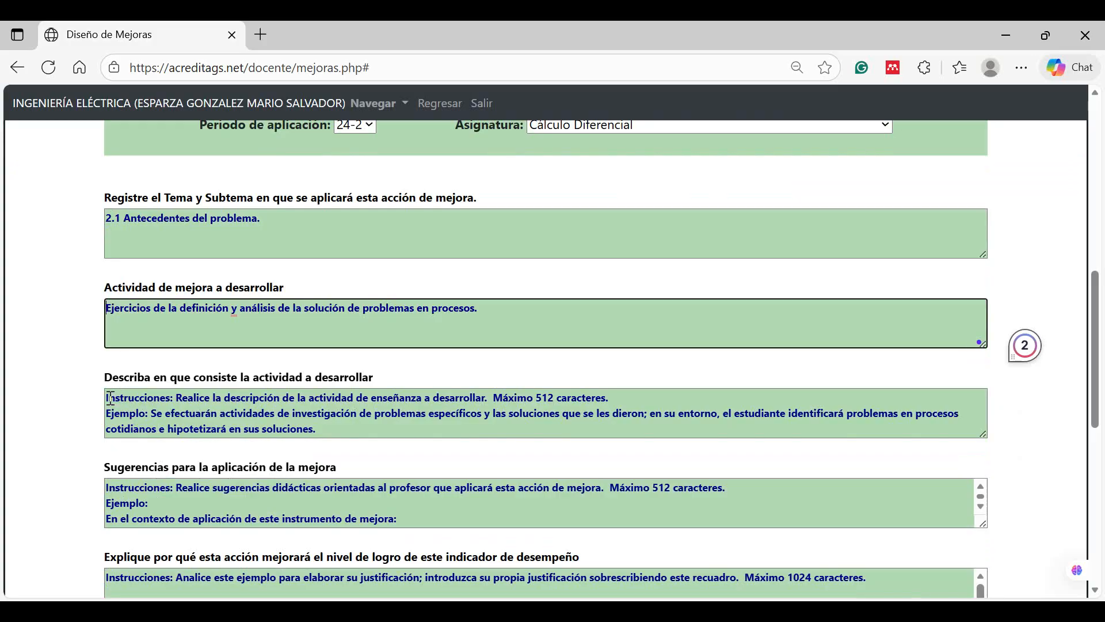
click(108, 398)
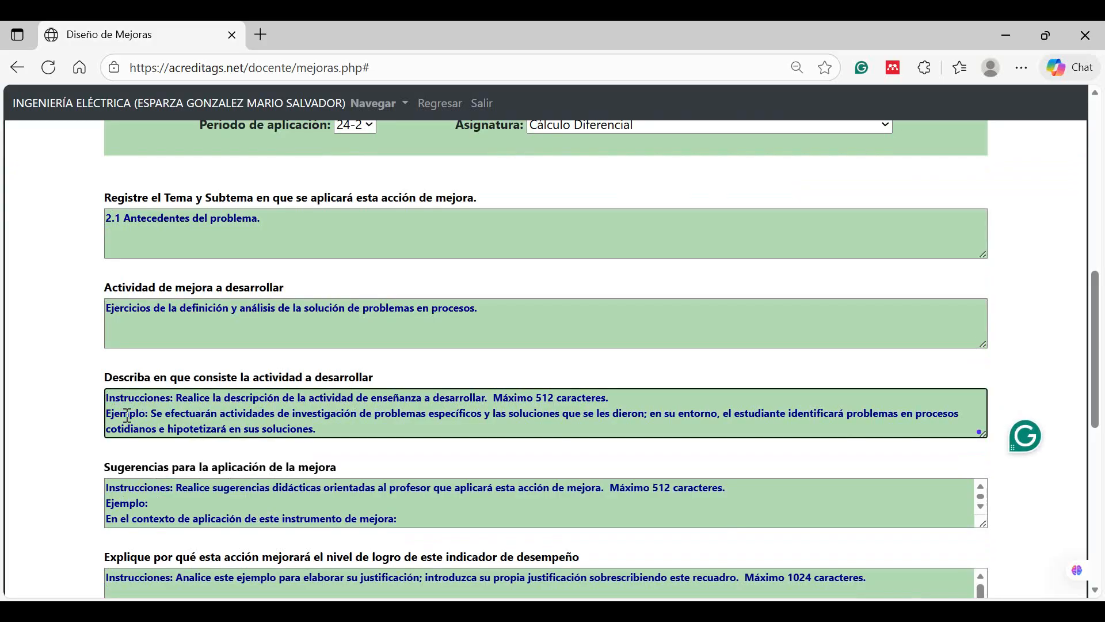
drag(152, 414, 115, 398)
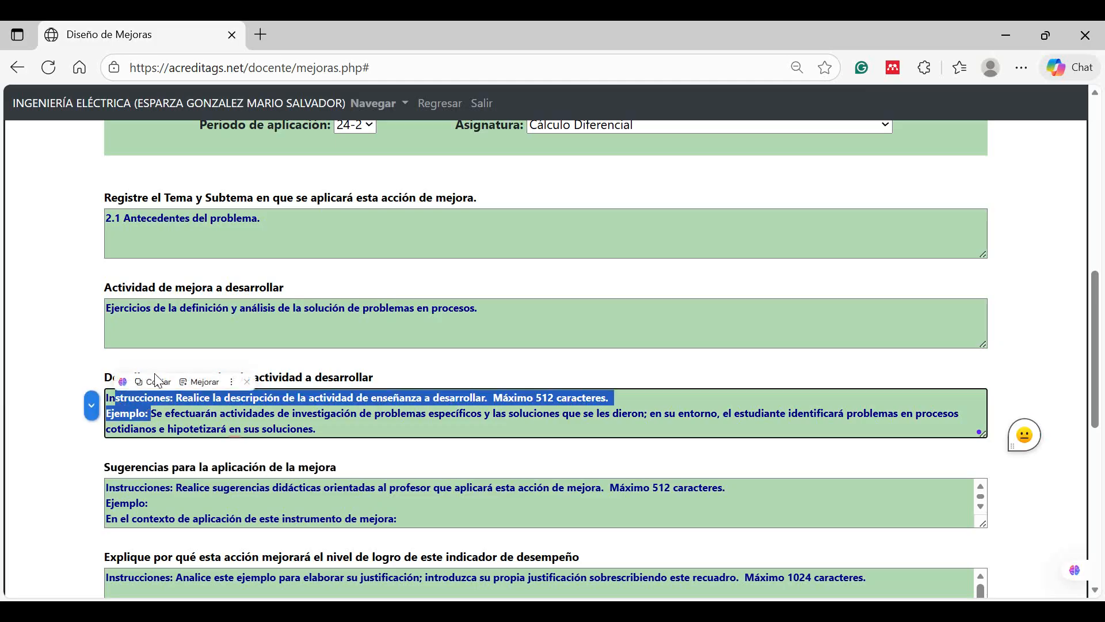
key(BackSpace)
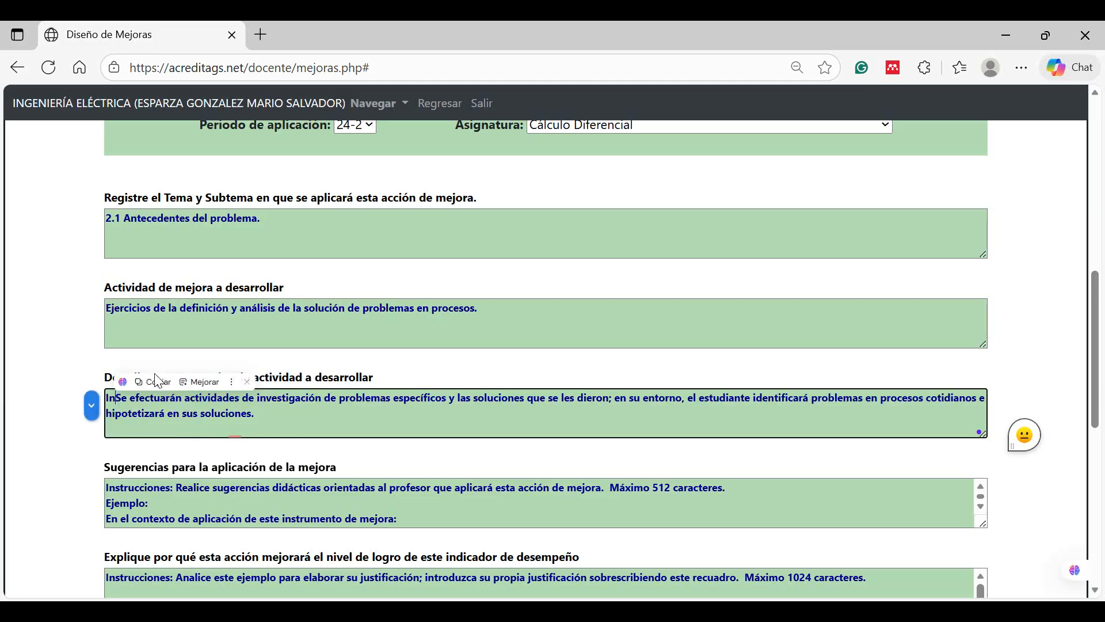
key(BackSpace)
key(BackSpace)
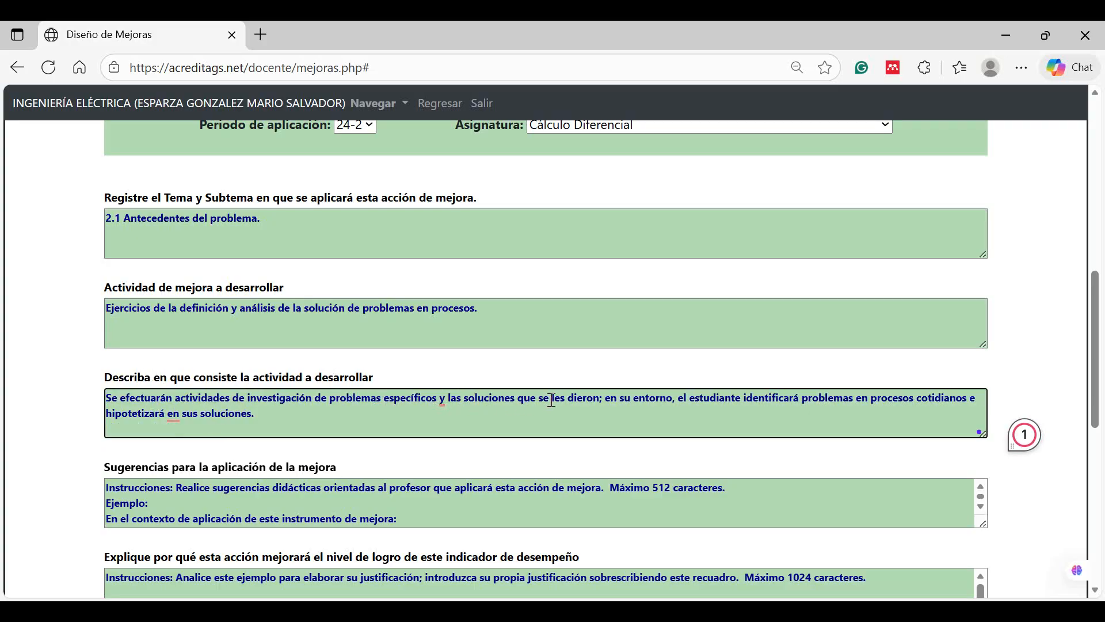
- Review the topic, activity and description entries, and read the instructions and example suggestions for applying the improvement
double_click(610, 397)
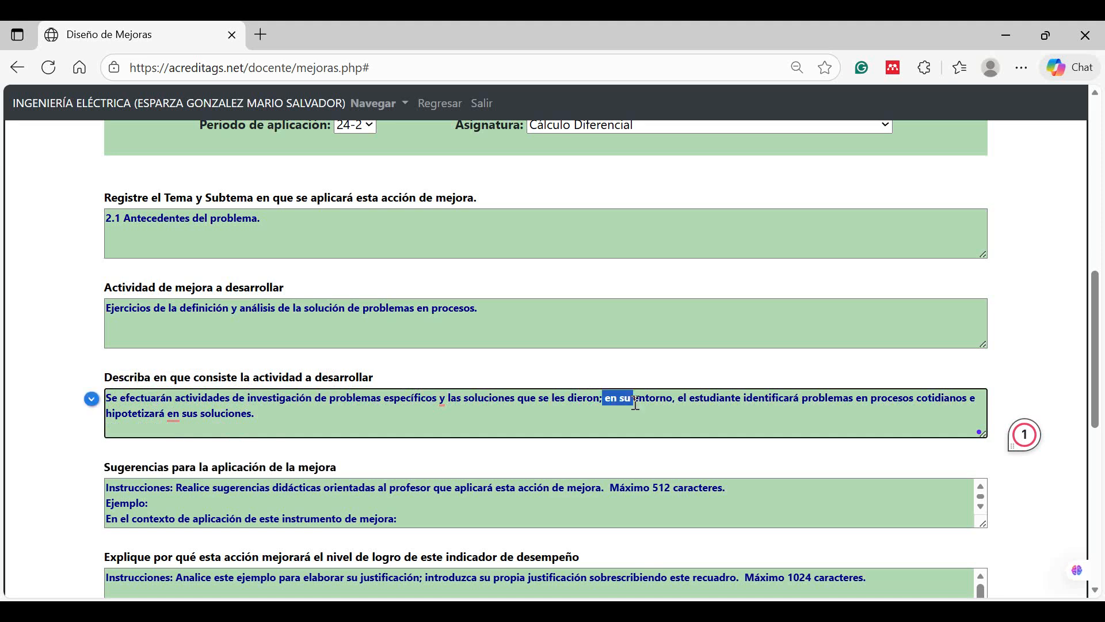
shift+click(641, 415)
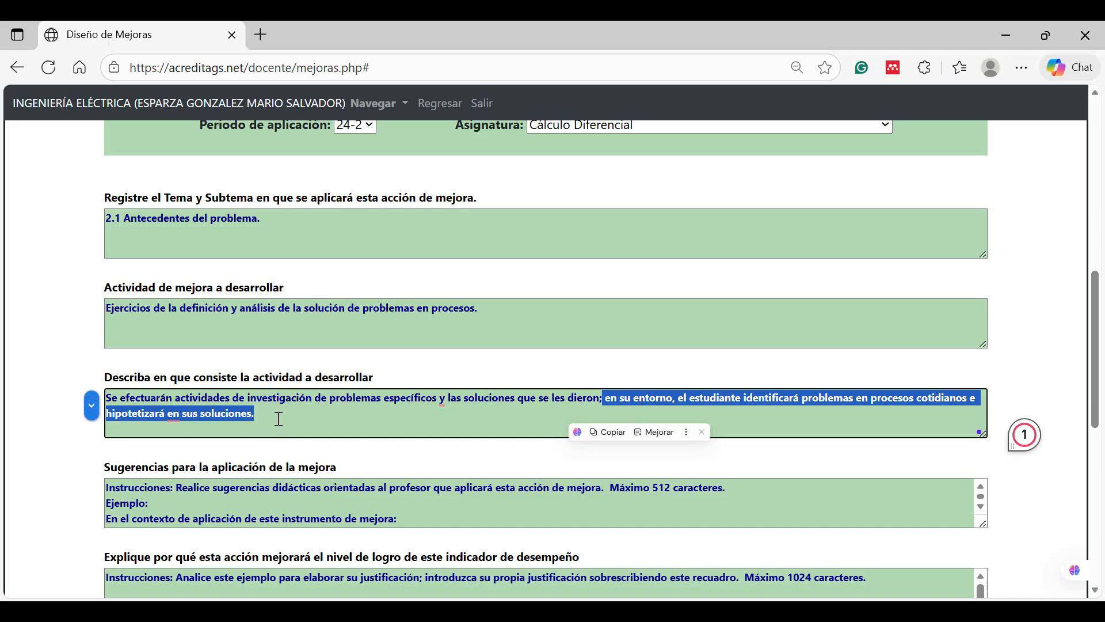
click(279, 419)
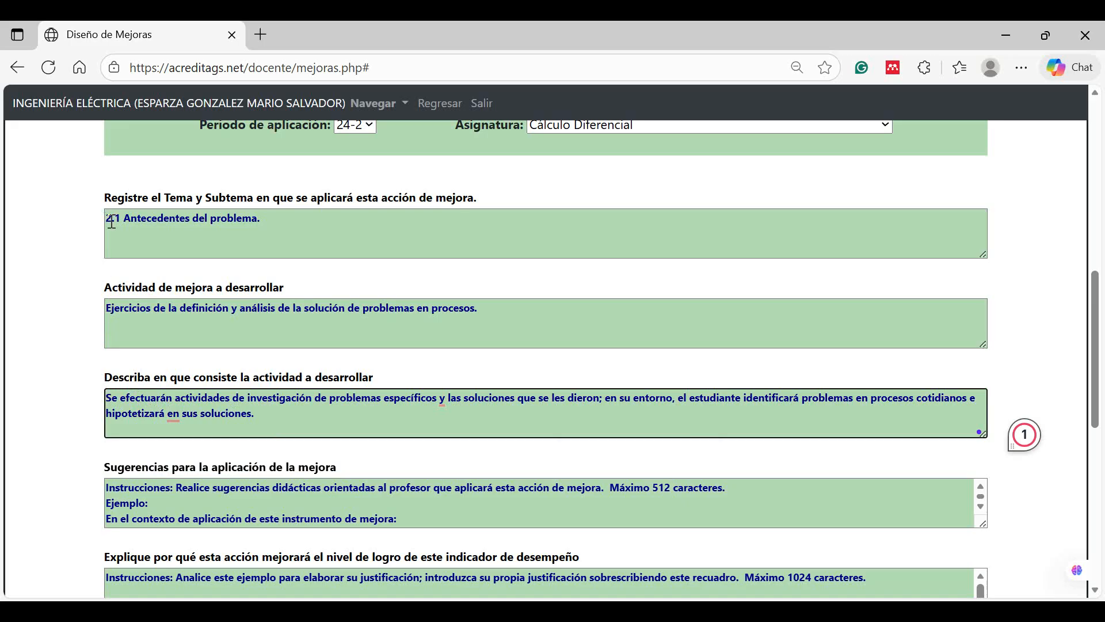
drag(112, 222, 251, 220)
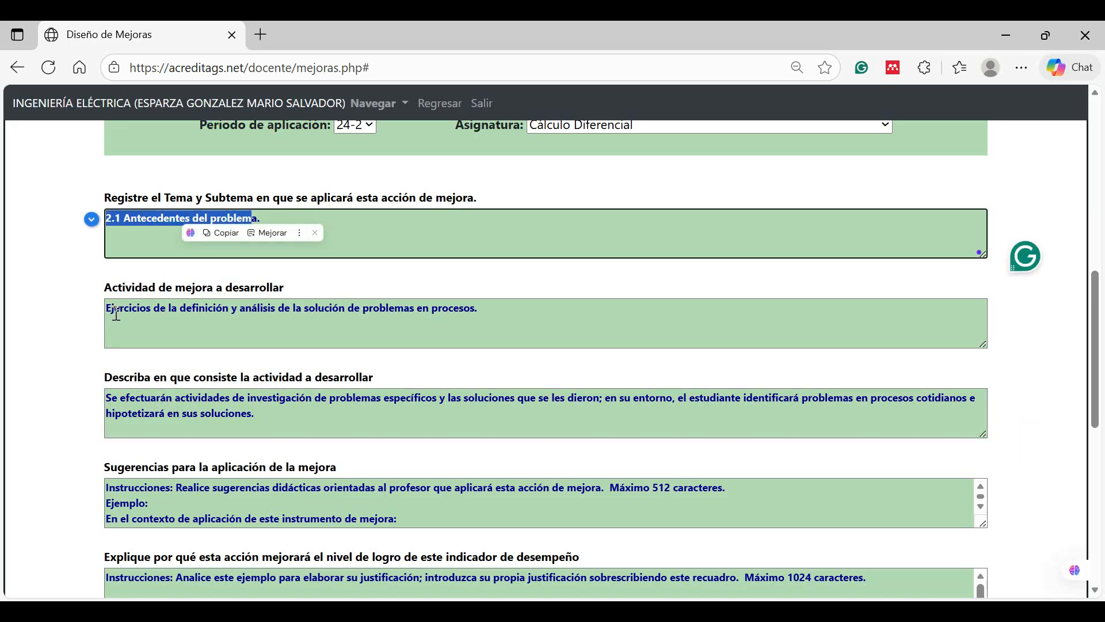
drag(108, 311, 479, 308)
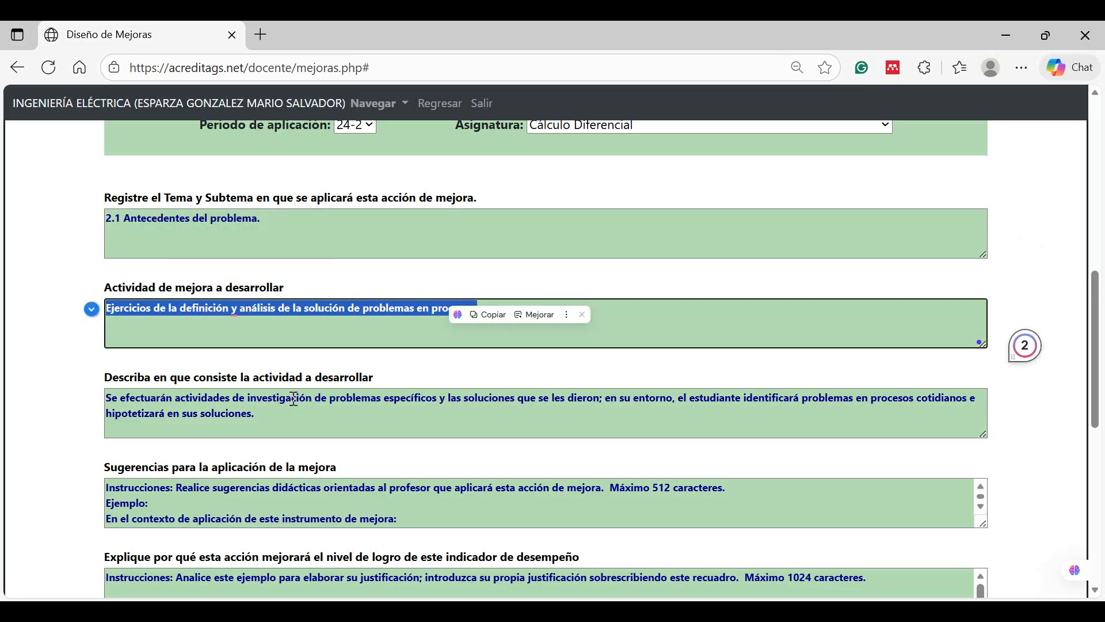
drag(106, 400, 283, 419)
scroll(60, 480, down, 1)
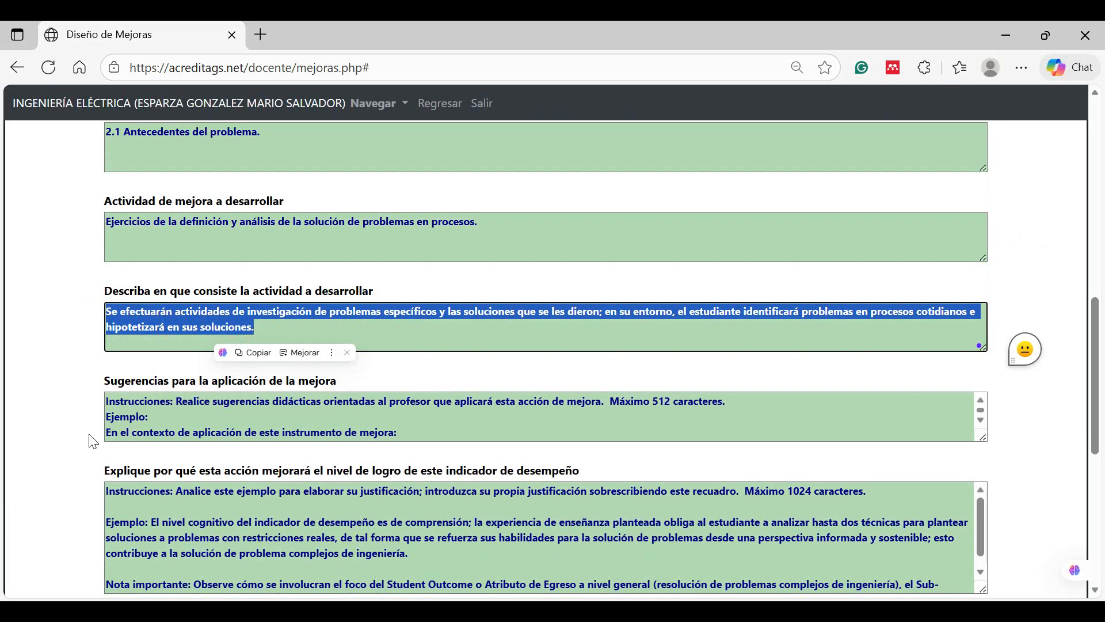
drag(106, 401, 730, 404)
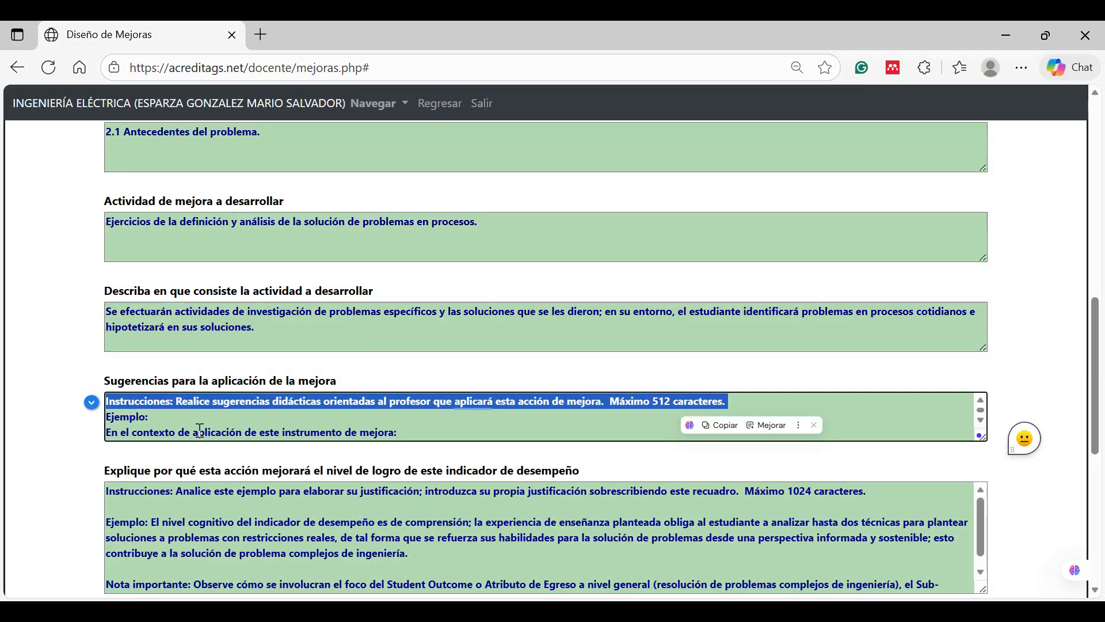
click(150, 420)
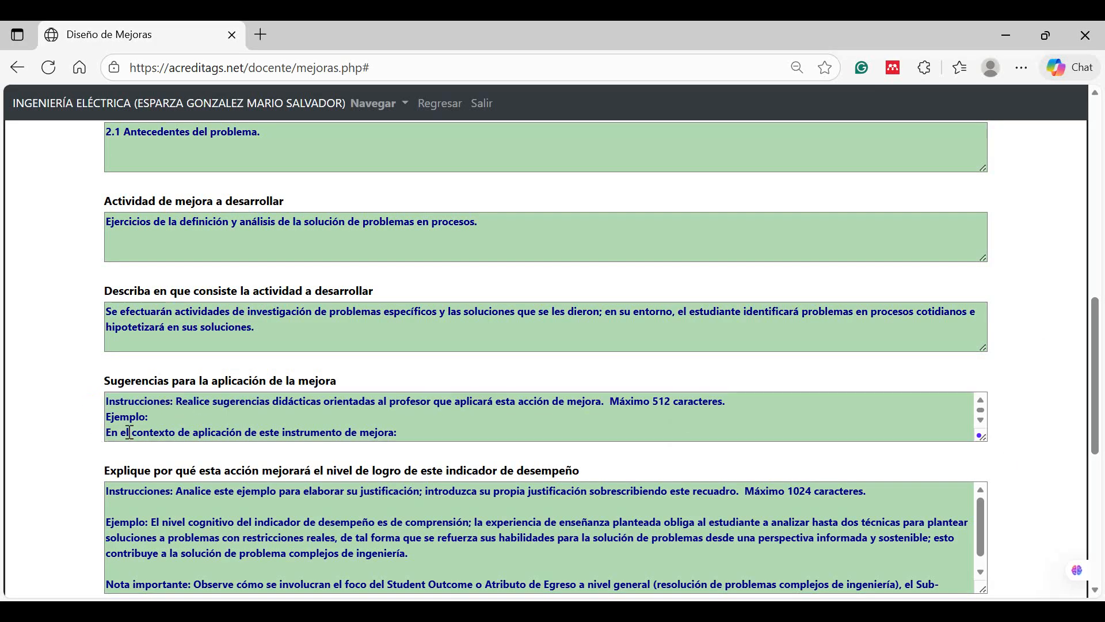
scroll(273, 414, down, 1)
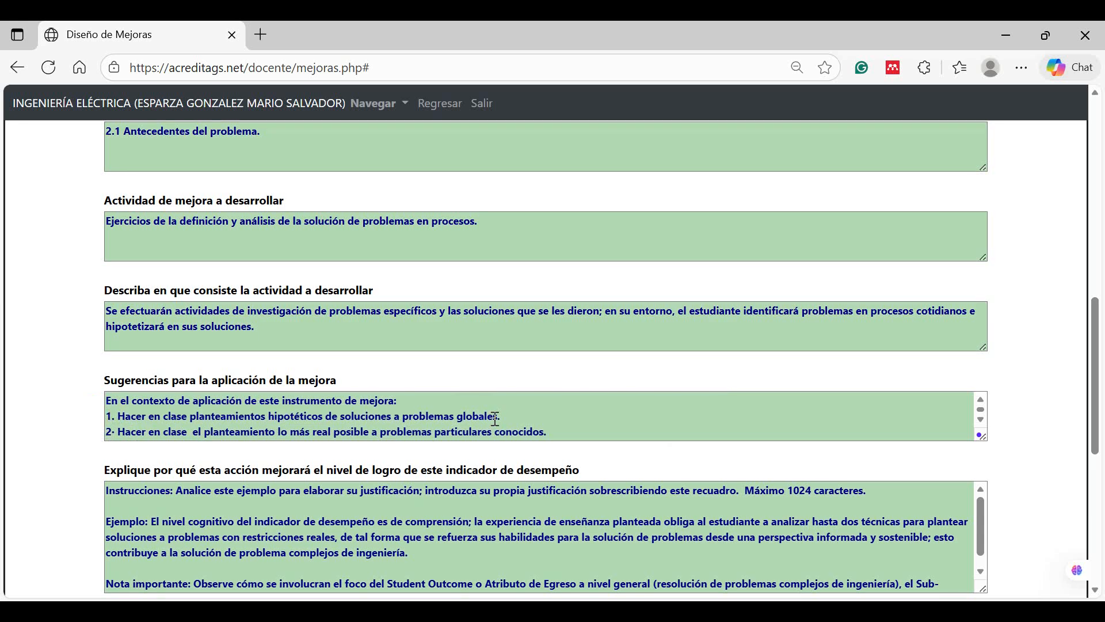
scroll(329, 303, down, 3)
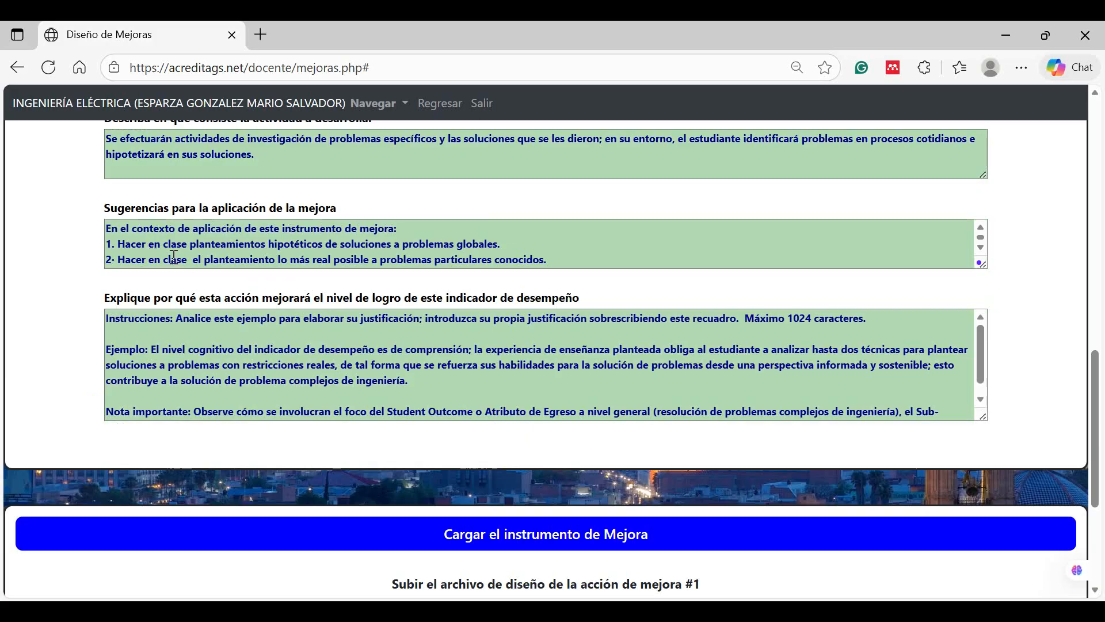
- Remove the instructions line and the "Ejemplo:" label from the improvement suggestions, keeping the text that starts with "En el contexto de aplicación"
click(174, 256)
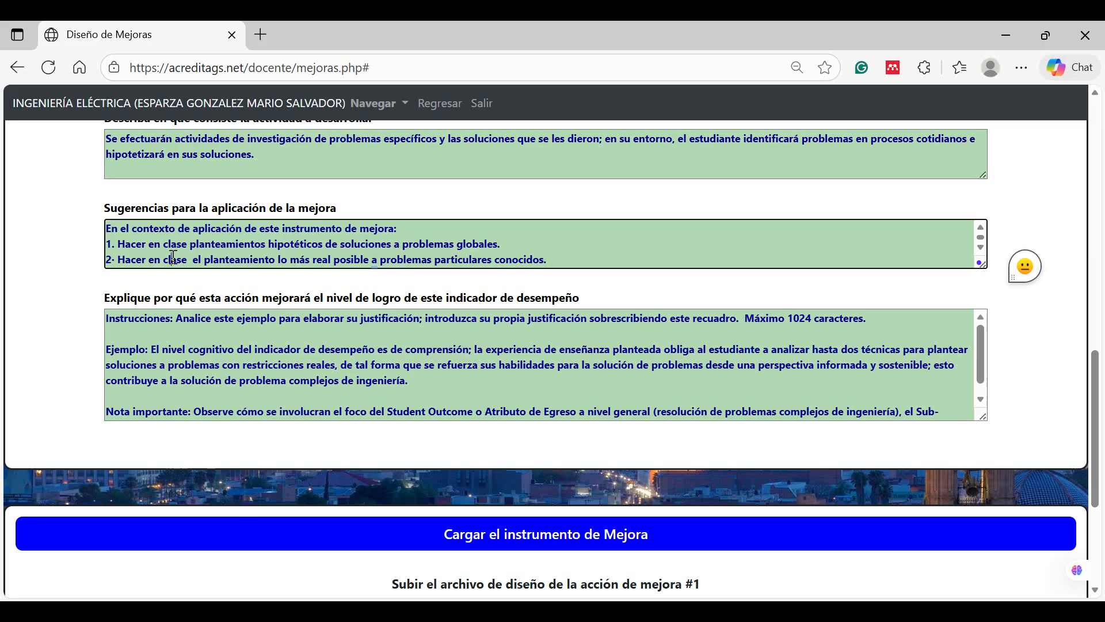
key(Up)
key(Up)
key(Up)
key(Up)
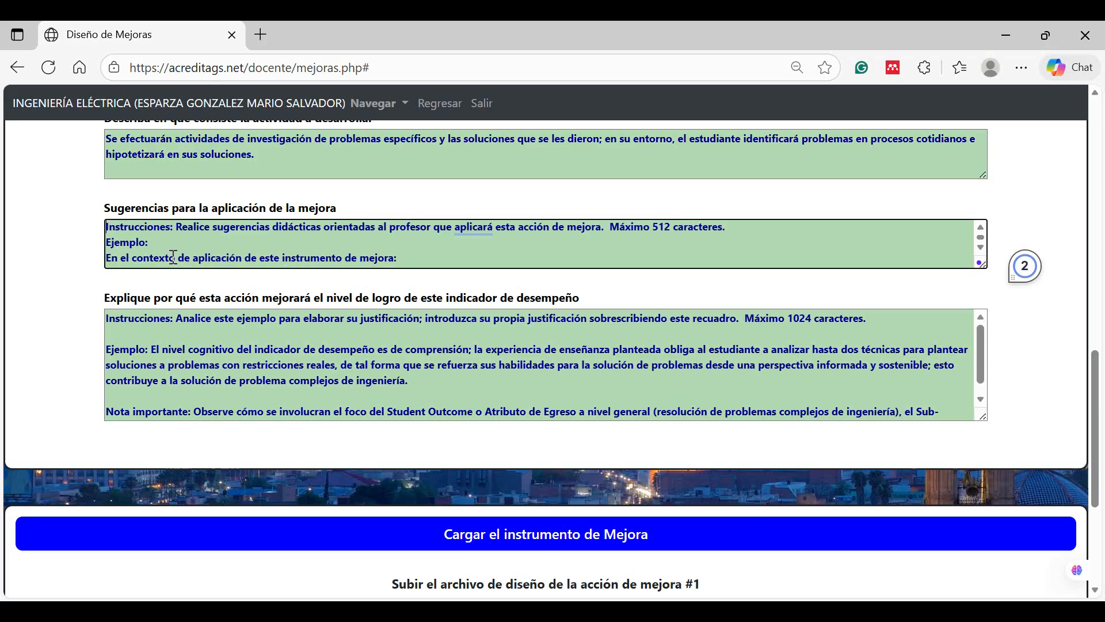
key(shift+End)
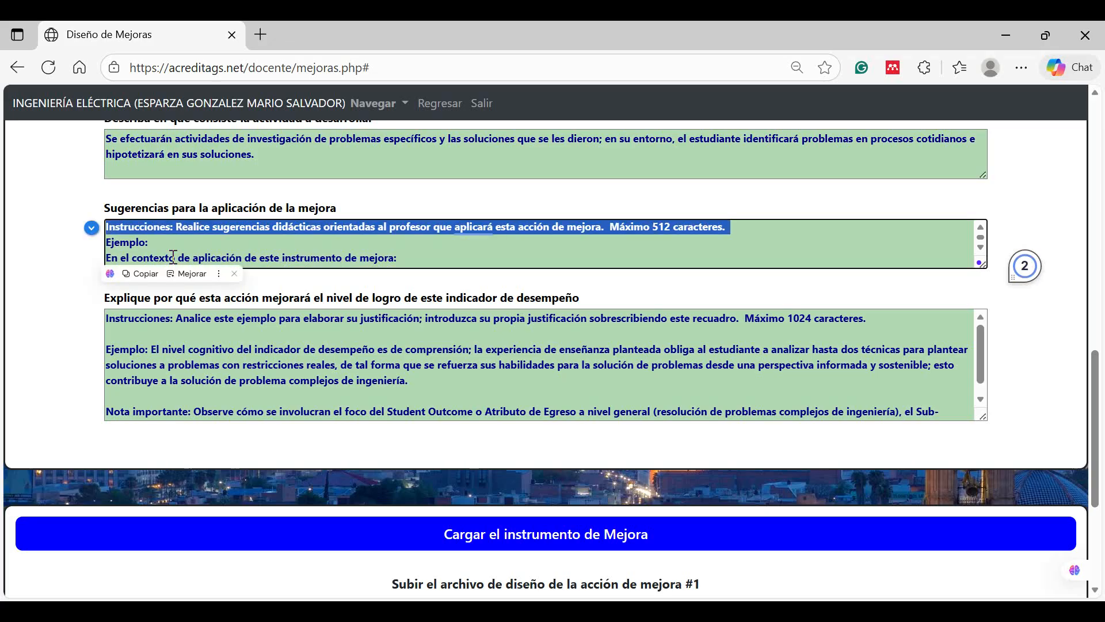
key(shift+Down)
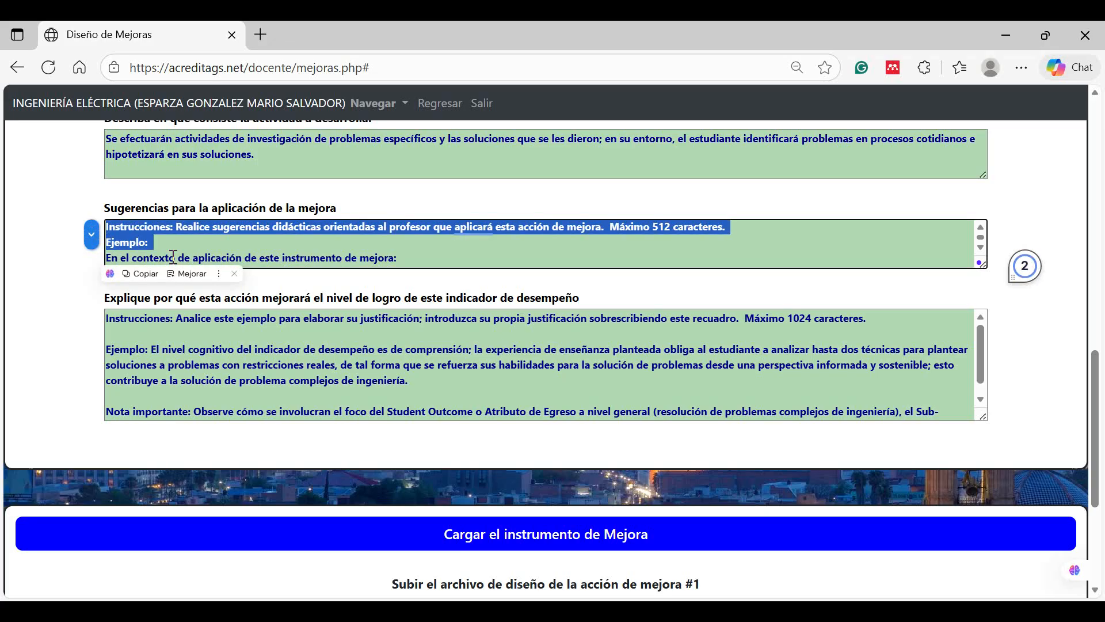
key(Delete)
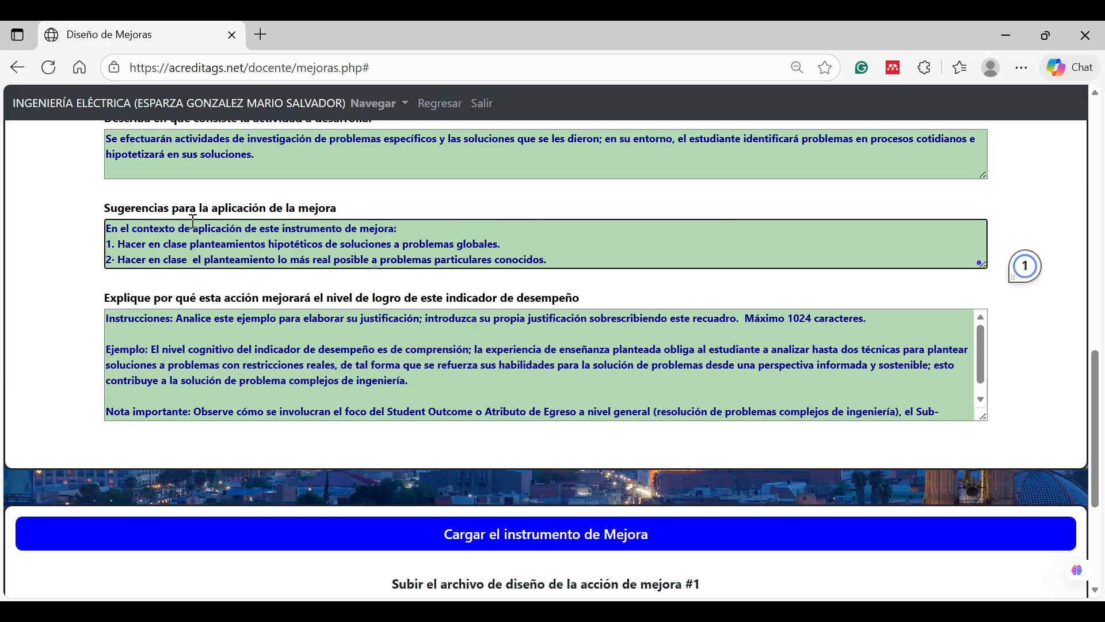
- Review the topic, improvement activity, activity description and suggestions entries for rubric 5.1.2
scroll(157, 221, down, 4)
scroll(157, 221, up, 7)
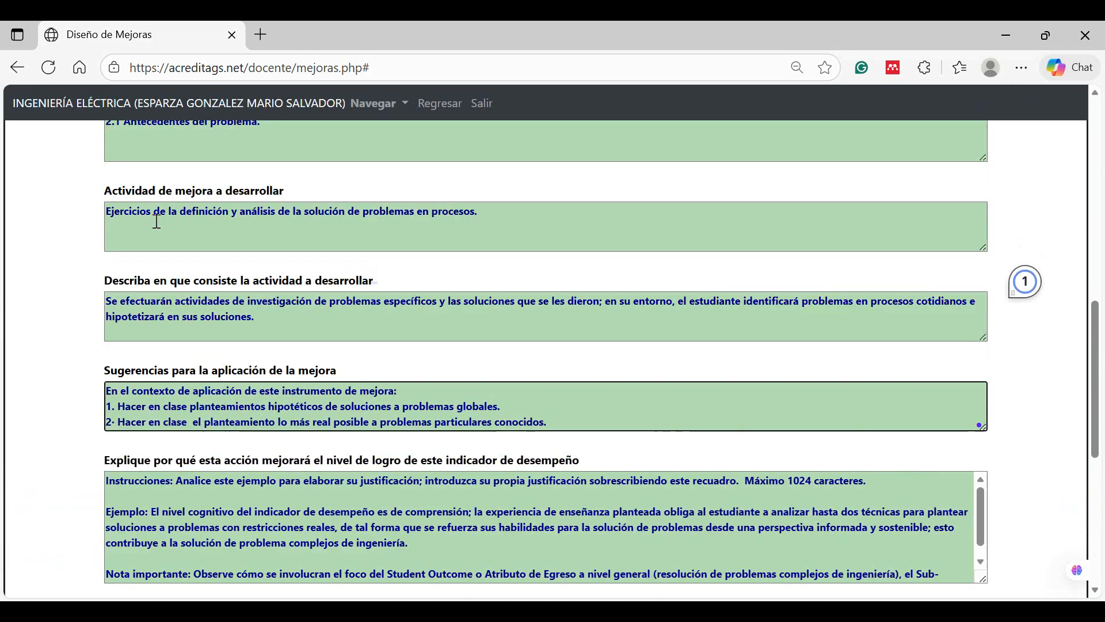
scroll(157, 221, up, 3)
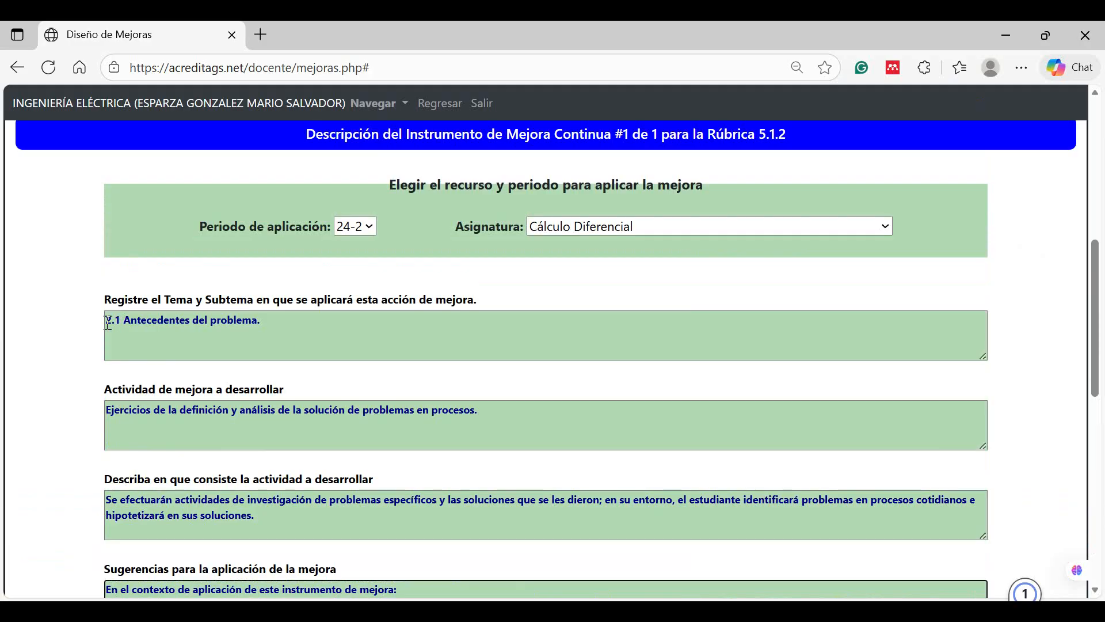
drag(107, 322, 286, 317)
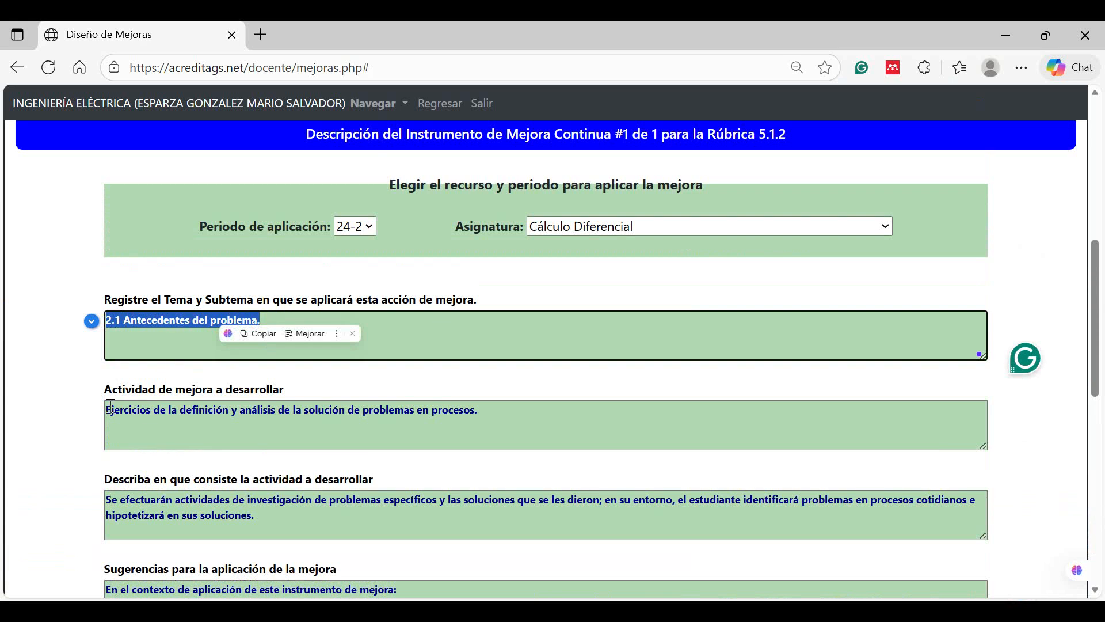
drag(111, 407, 503, 410)
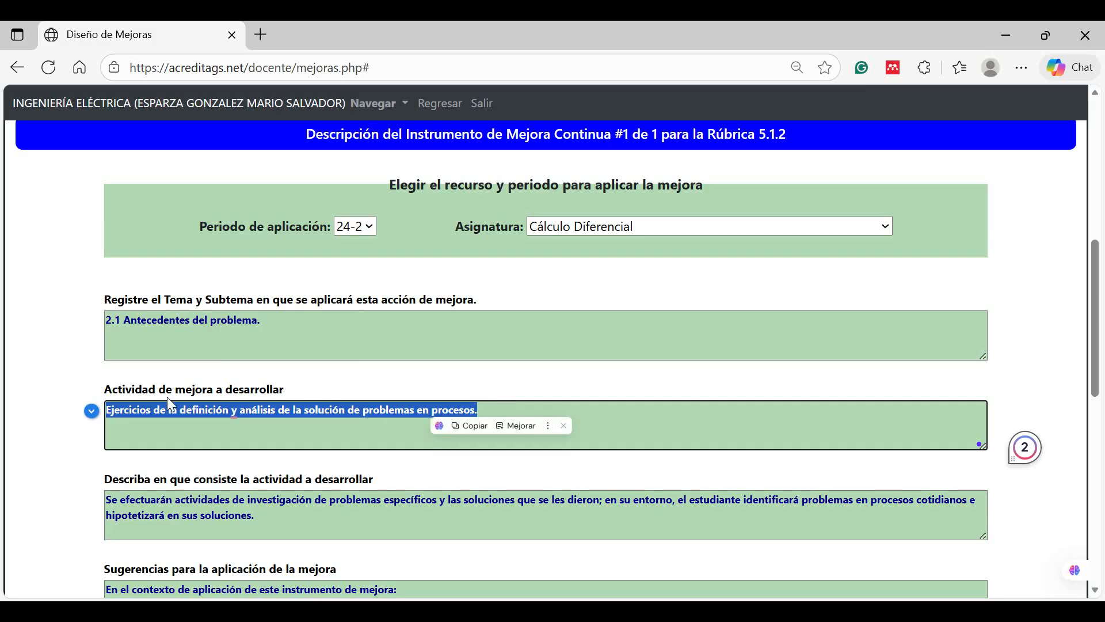
click(144, 515)
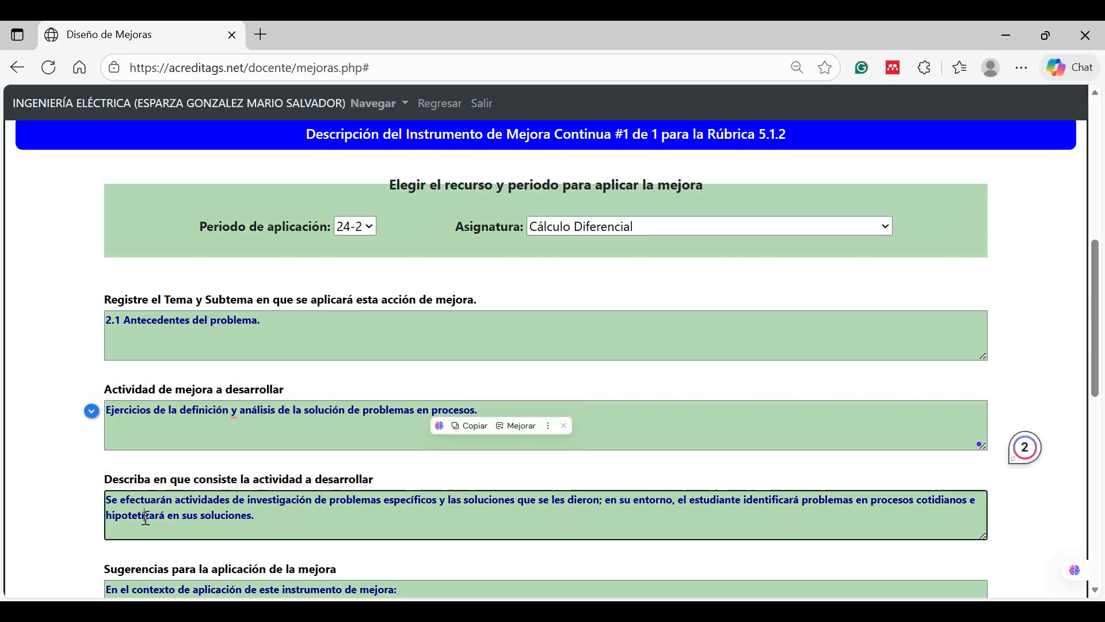
scroll(153, 486, down, 5)
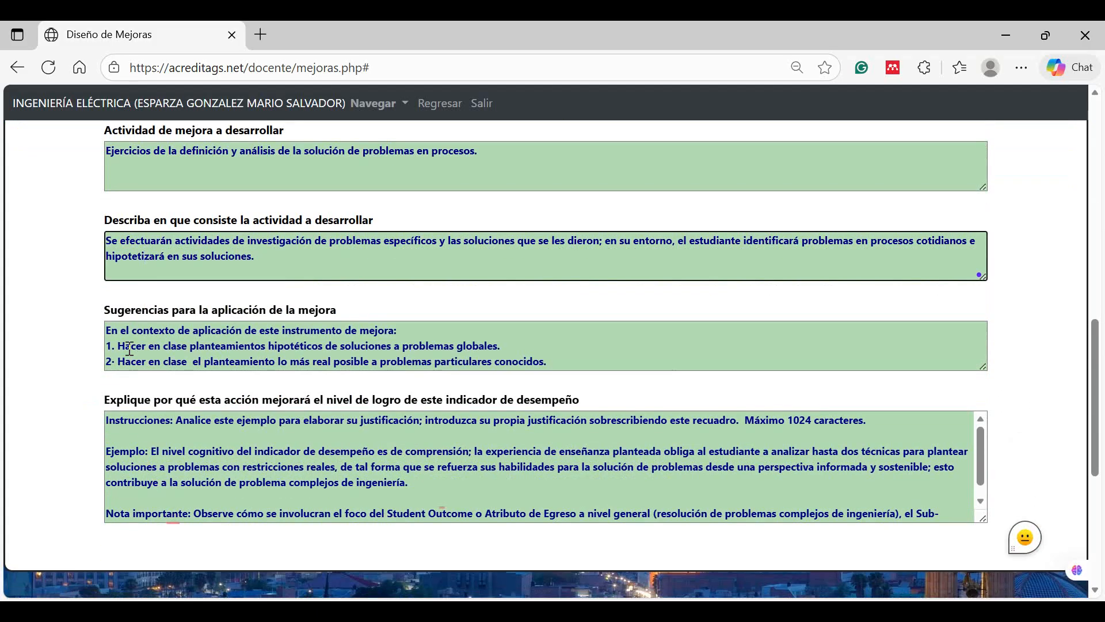
drag(101, 310, 353, 316)
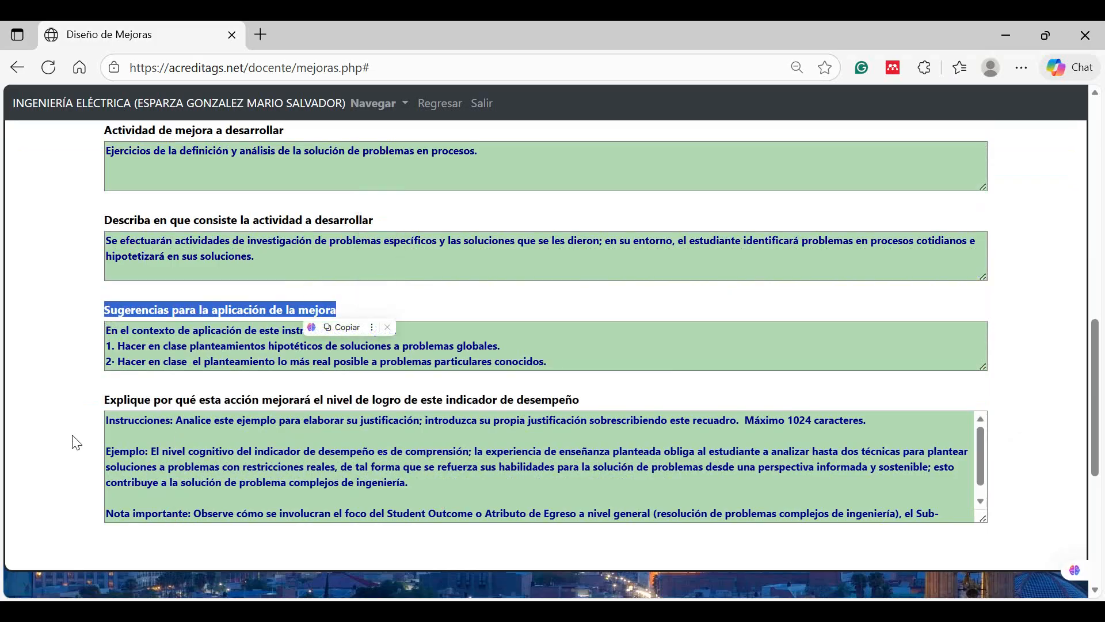
- Read the instructions in the justification field, including how to use the example and the character limit
click(126, 414)
drag(105, 399, 585, 396)
click(210, 467)
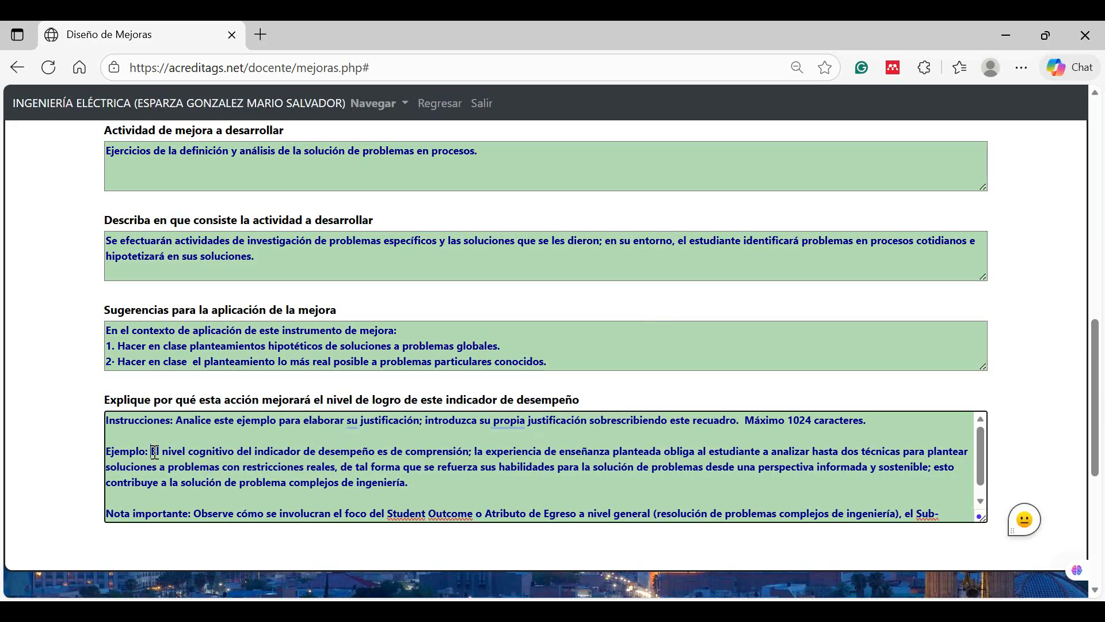
drag(155, 452, 105, 425)
click(233, 440)
drag(180, 421, 426, 416)
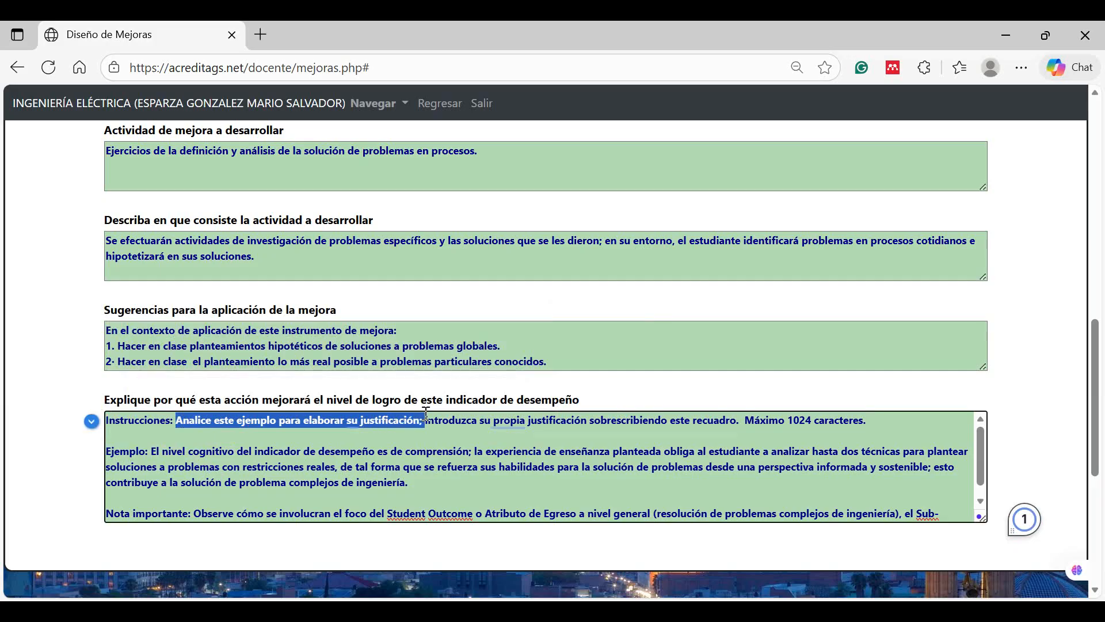
click(494, 424)
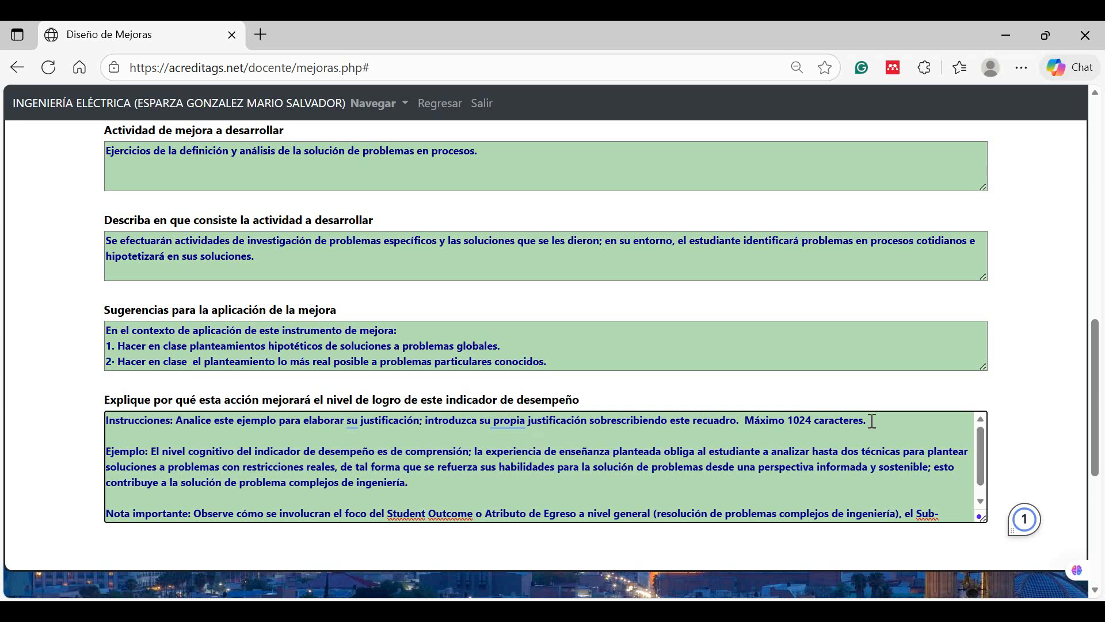
drag(872, 421, 744, 421)
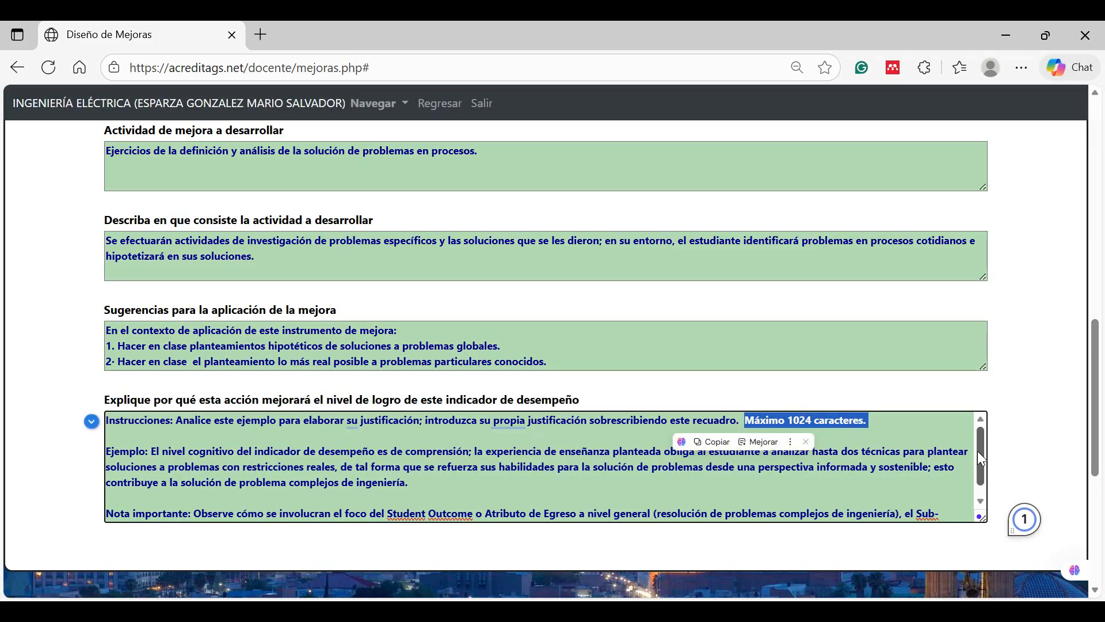
scroll(977, 451, down, 1)
scroll(501, 465, up, 1)
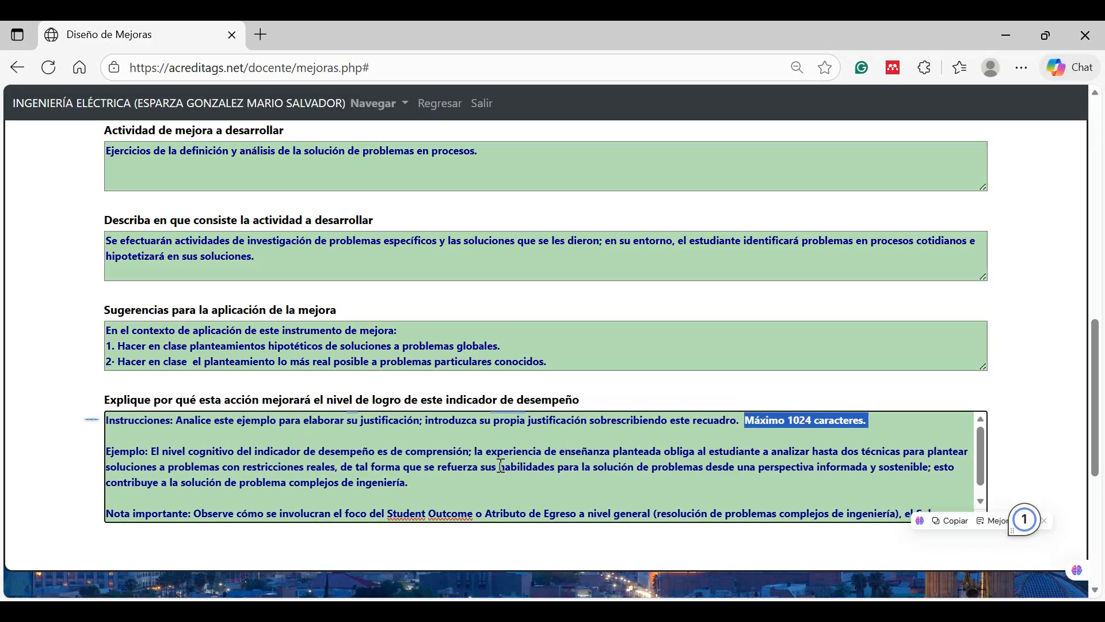
click(739, 422)
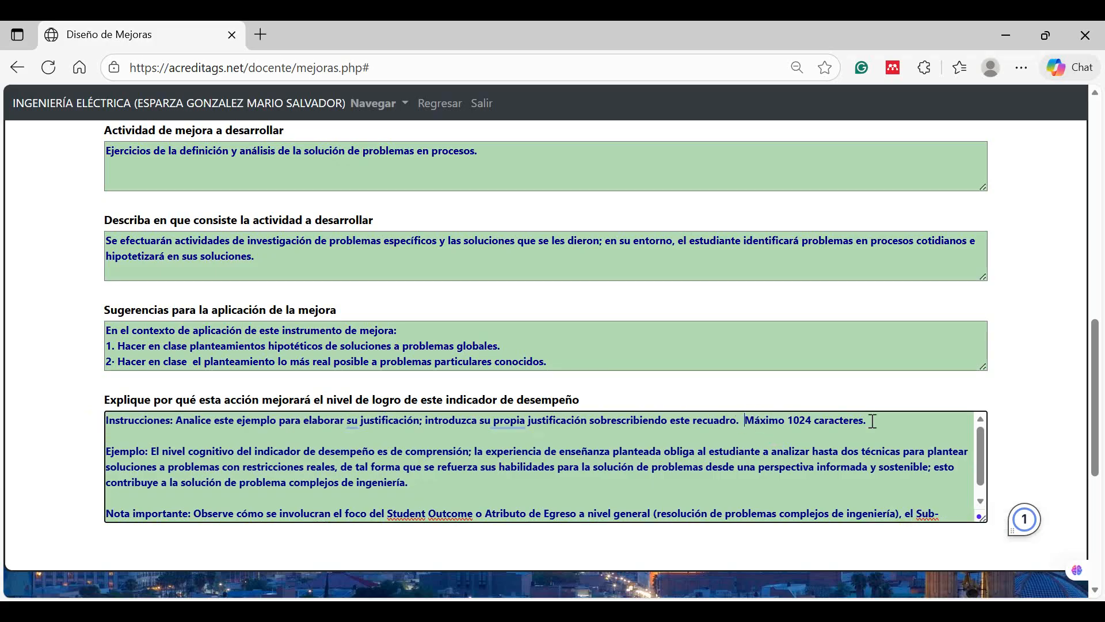
- Remove the instructions and the "Ejemplo:" label from the justification field, leaving the text that starts with "El nivel cognitivo"
drag(882, 420, 745, 415)
click(134, 459)
drag(149, 453, 106, 419)
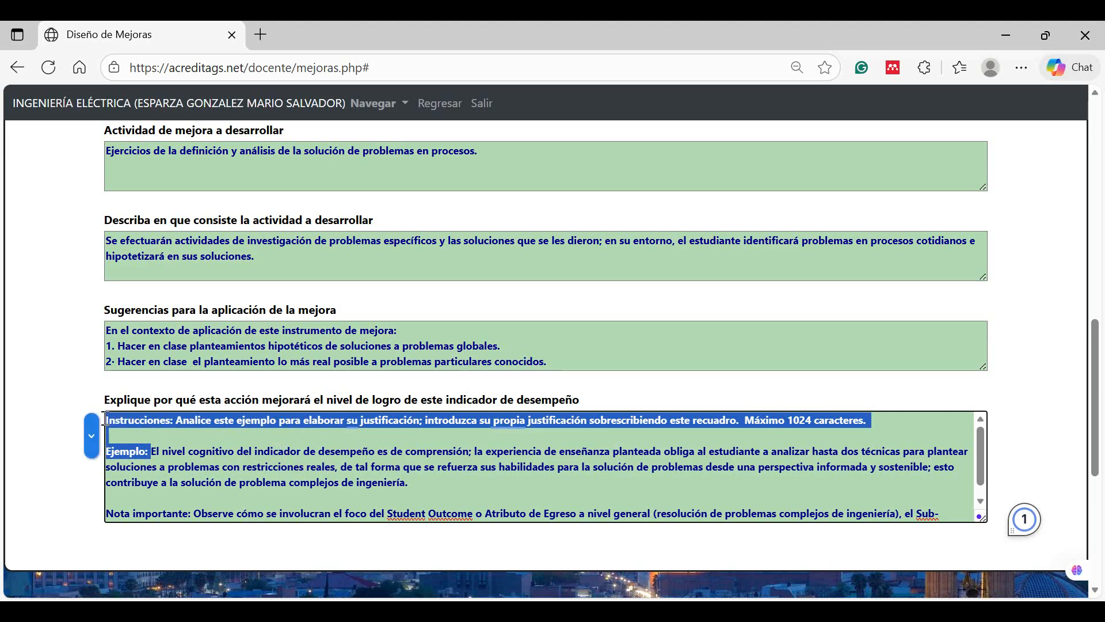
key(BackSpace)
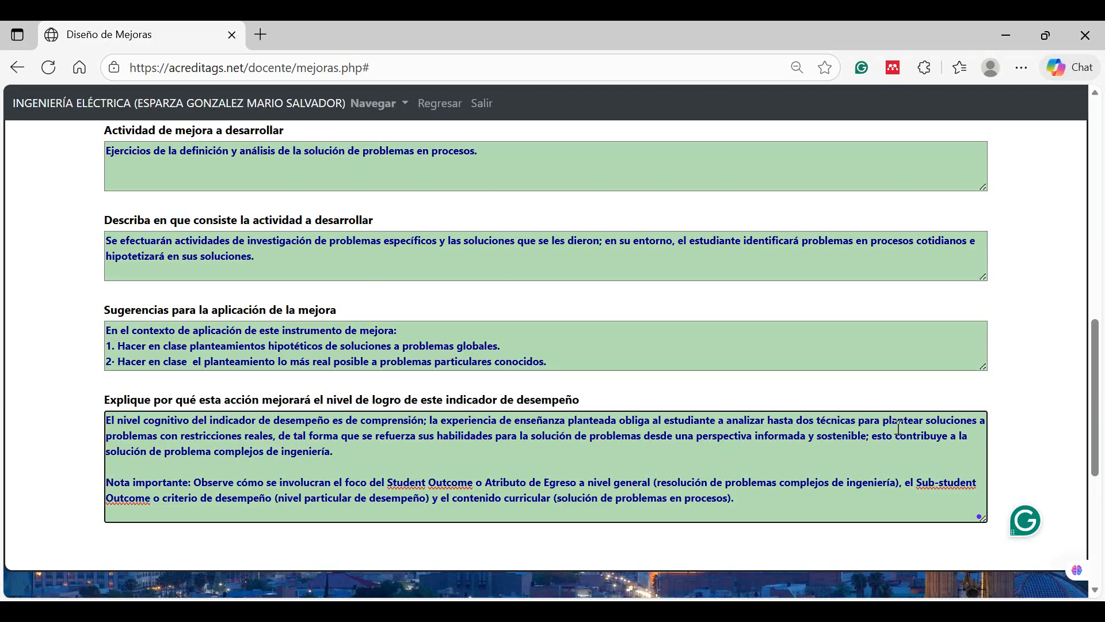
- Look over the filled-in improvement form and read the justification paragraph on the indicator's cognitive level and the teaching experience
drag(1101, 426, 1082, 252)
scroll(1019, 231, down, 2)
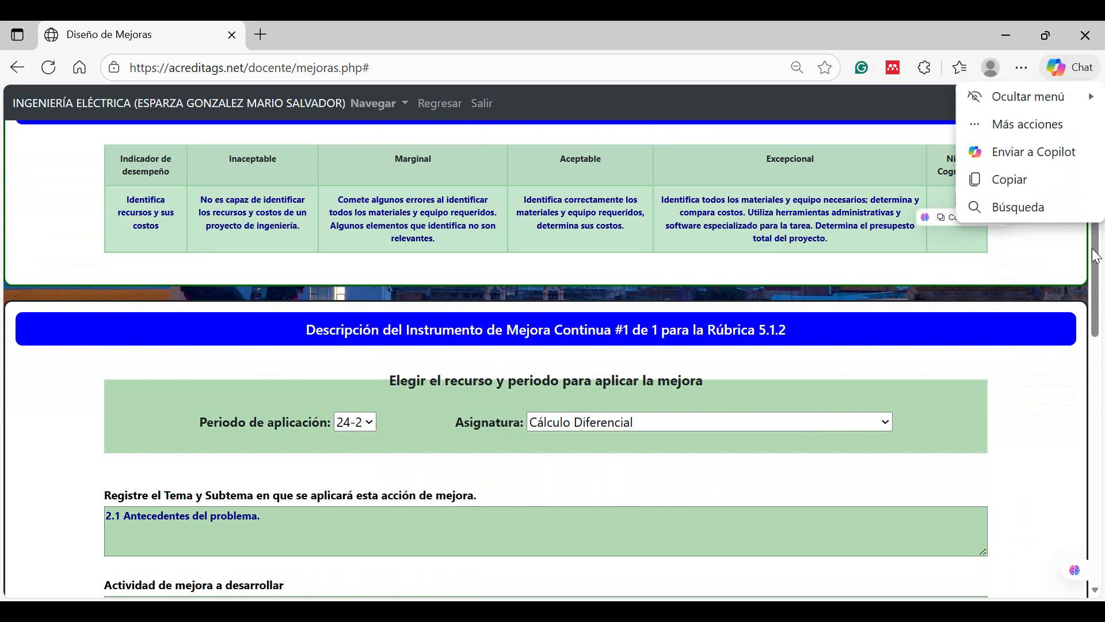
drag(1096, 248, 1097, 326)
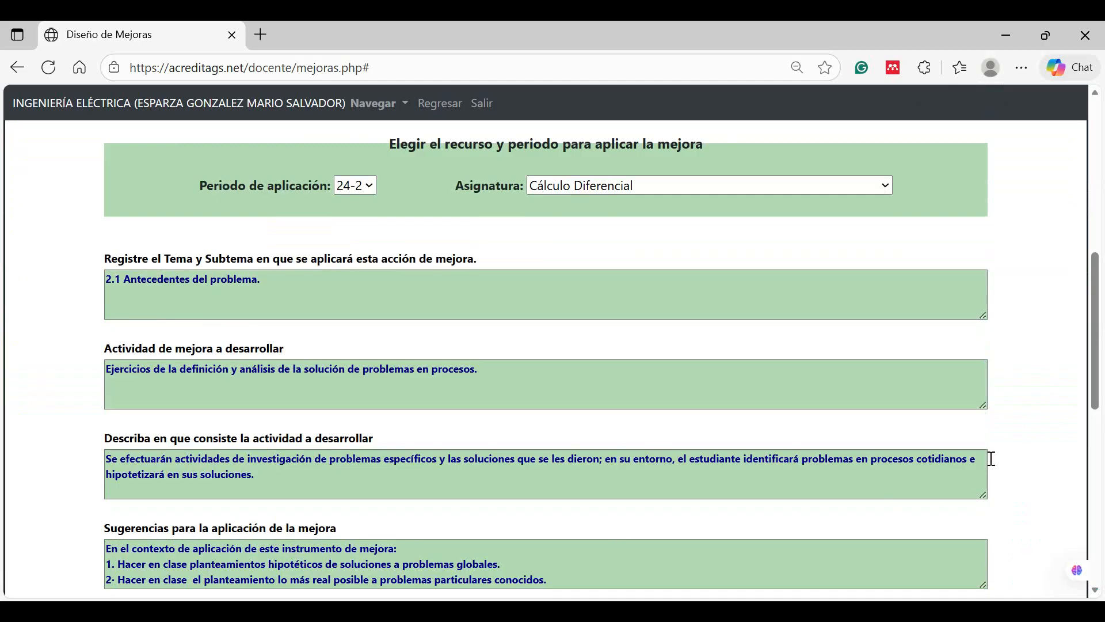
drag(1098, 382, 1090, 484)
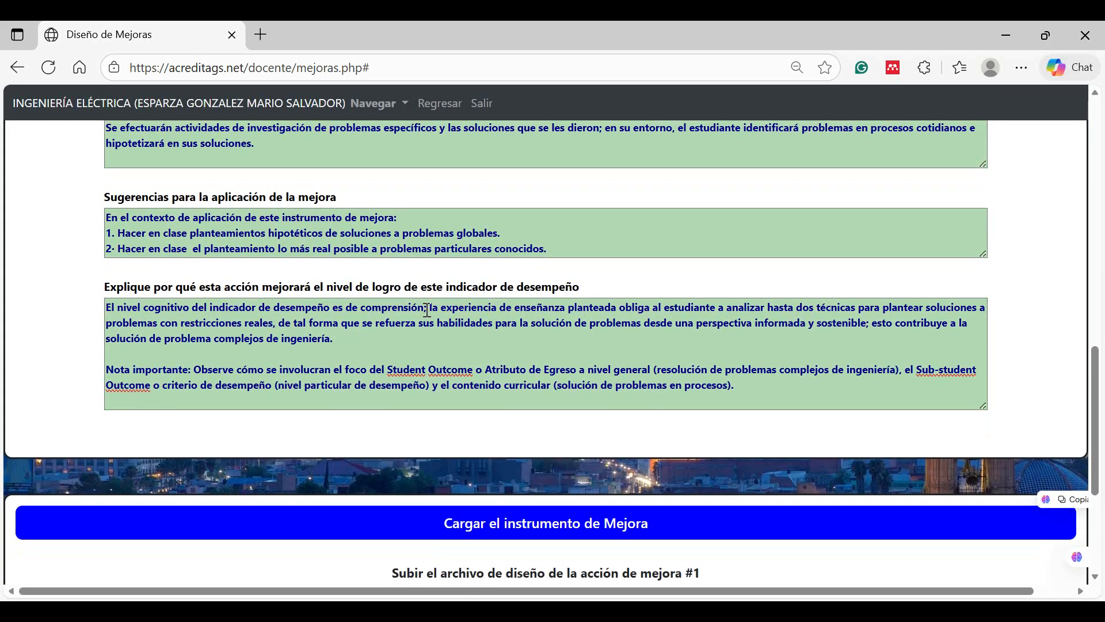
double_click(623, 311)
click(756, 309)
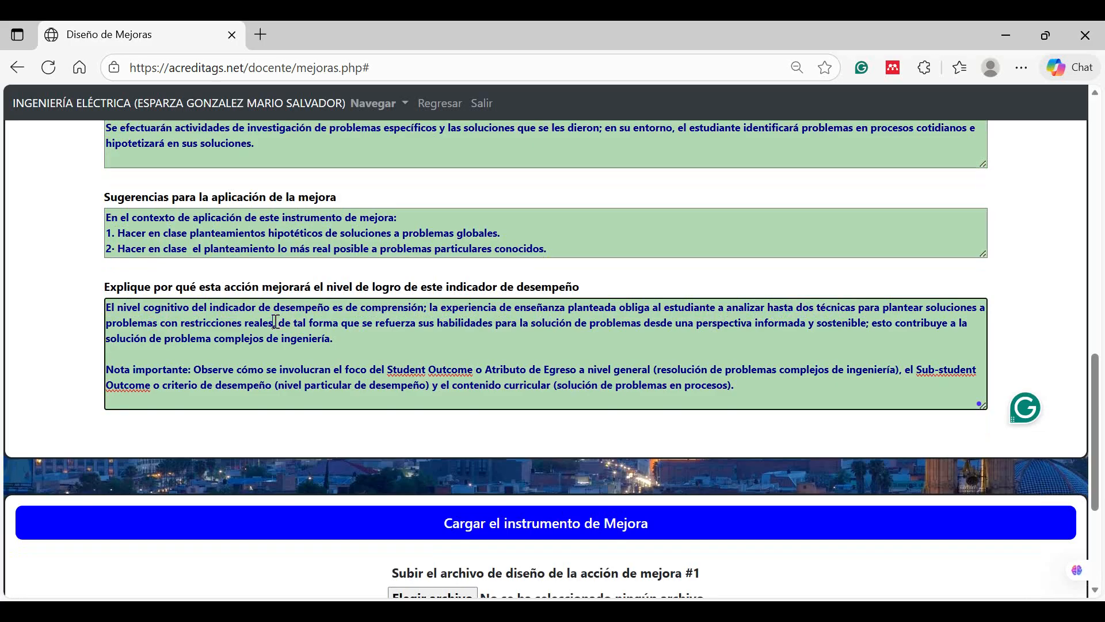
drag(275, 322, 869, 334)
click(913, 344)
click(403, 338)
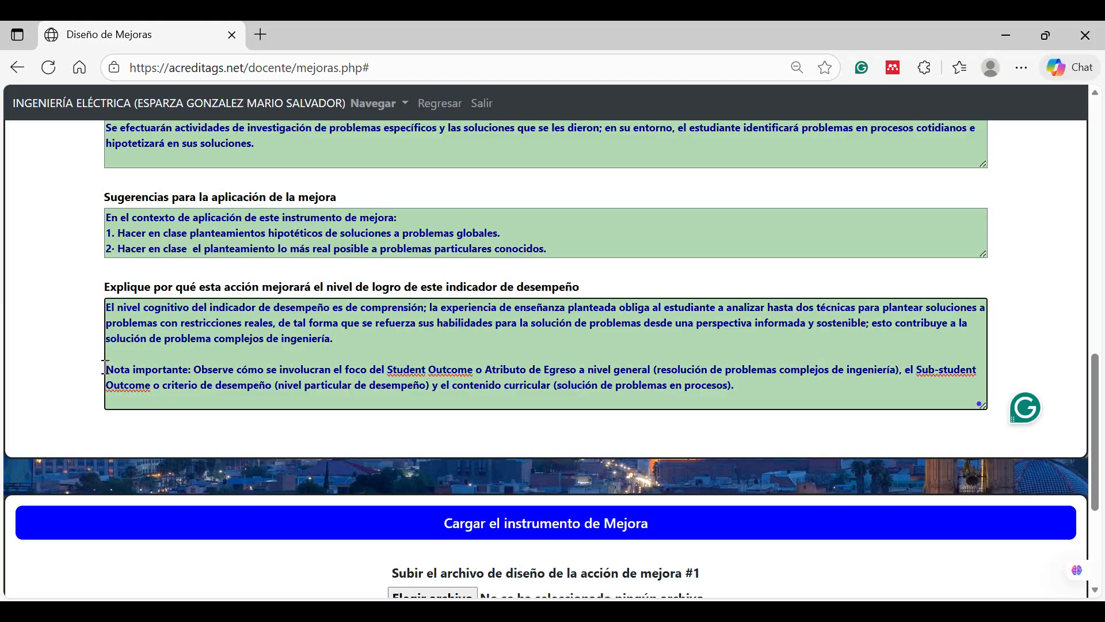
drag(357, 346, 108, 306)
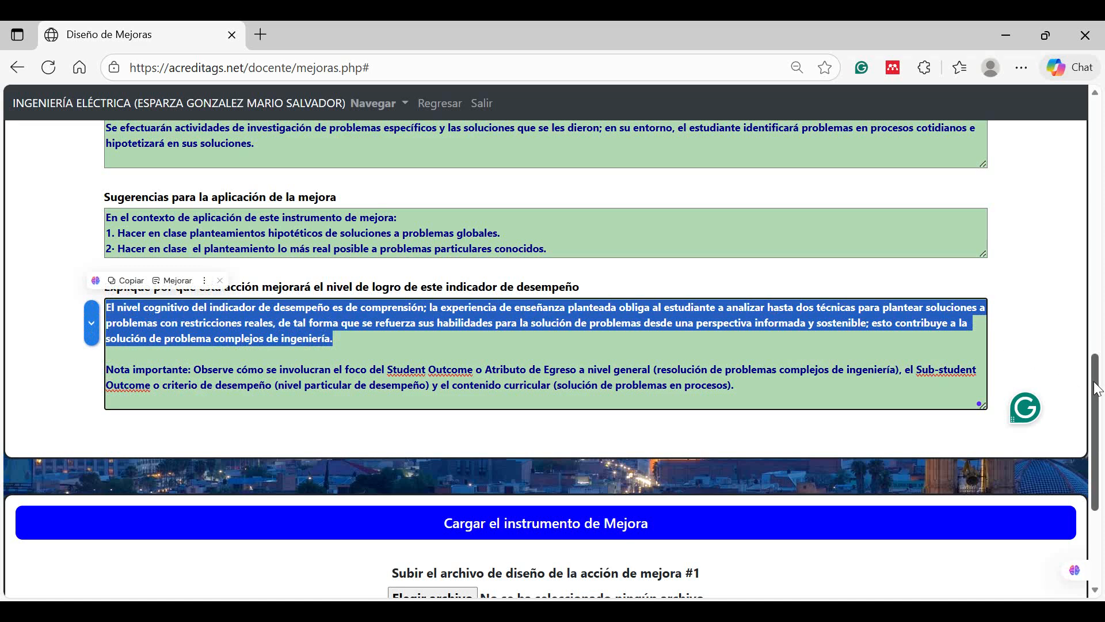
- Check the performance indicator in the rubric 5.1.2 table against the justification paragraph
drag(1097, 389, 1053, 234)
scroll(1042, 183, up, 1)
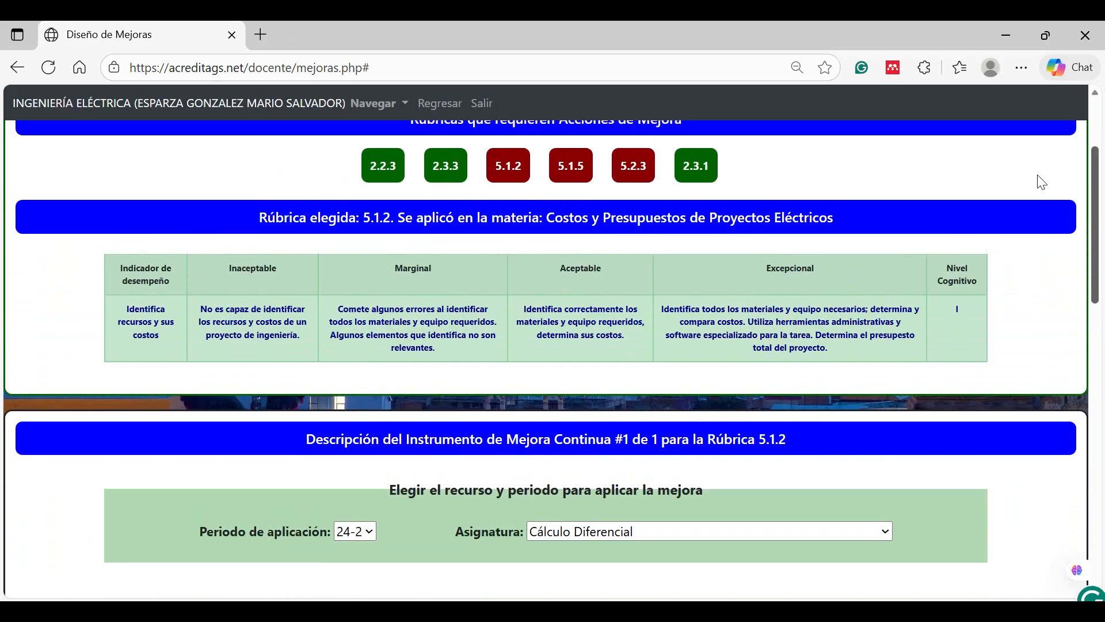
scroll(1042, 183, down, 2)
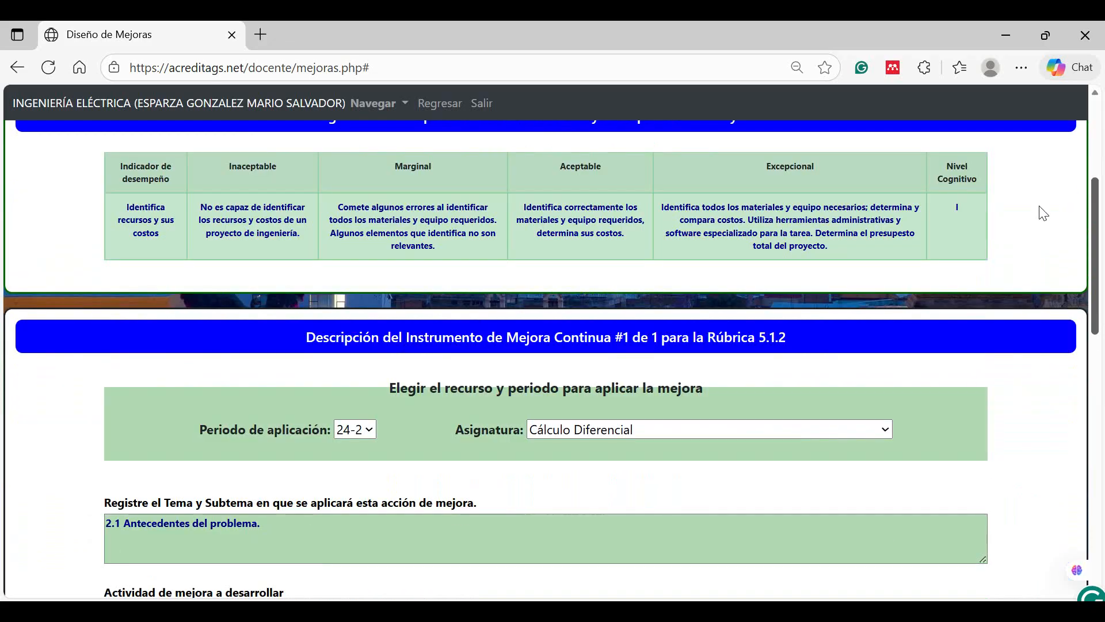
drag(127, 213, 172, 245)
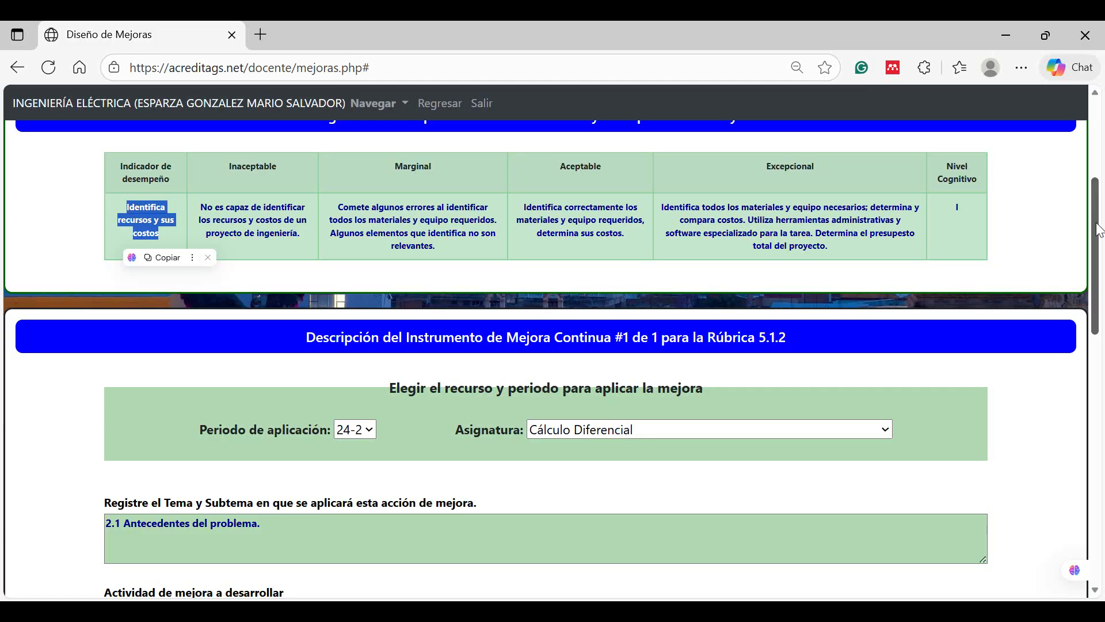
drag(1099, 229, 1098, 396)
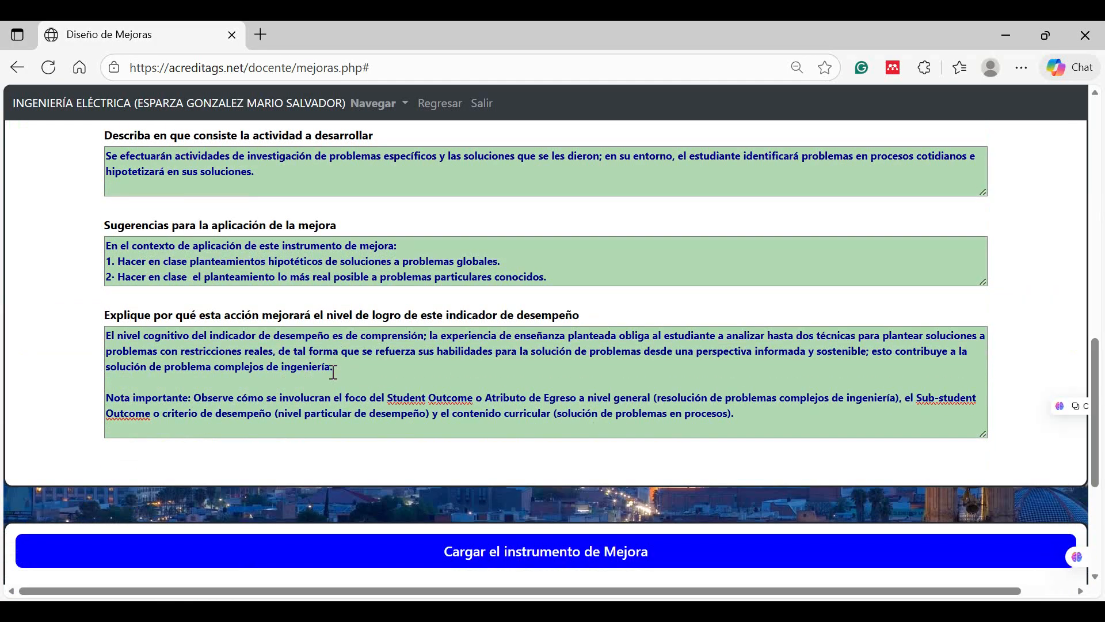
drag(334, 367, 99, 339)
click(96, 334)
click(301, 358)
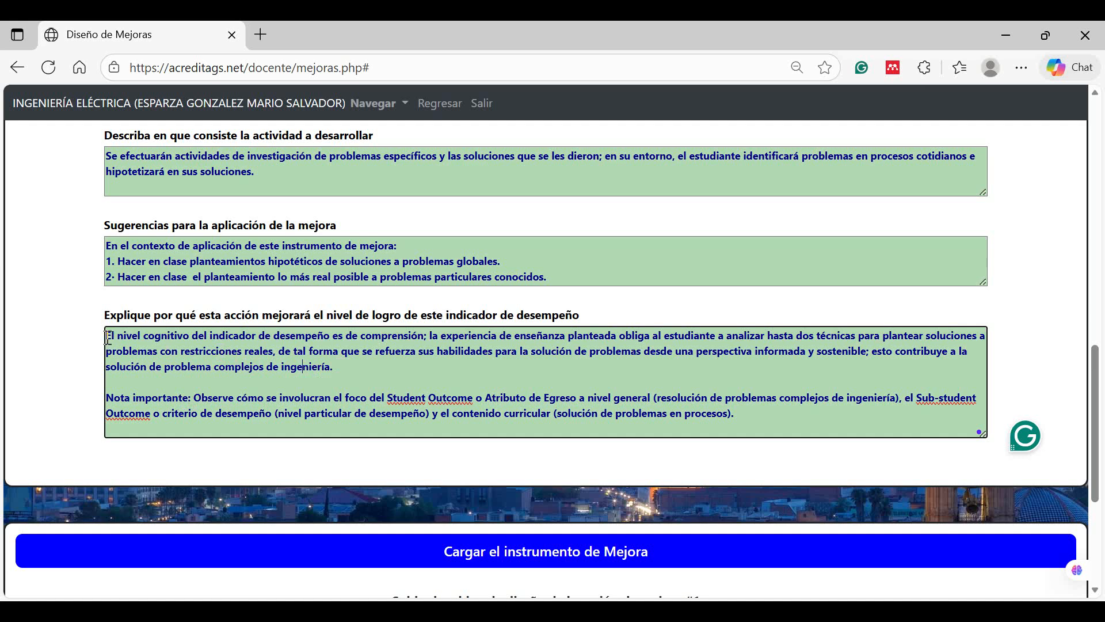
drag(108, 337, 335, 369)
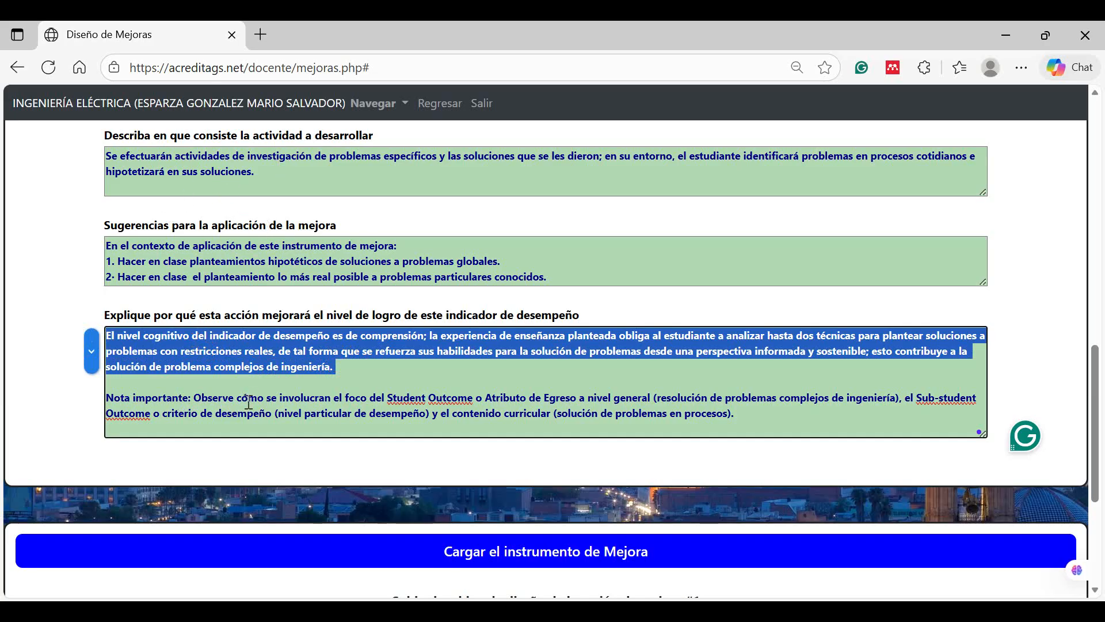
click(157, 380)
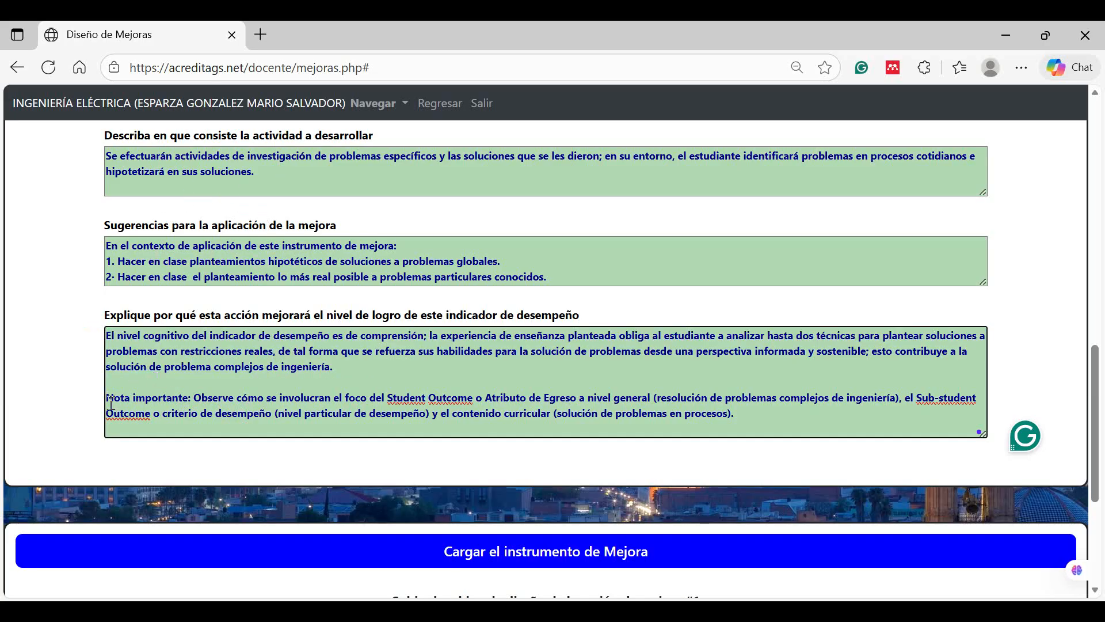
- Delete the "Nota importante" paragraph from the justification field, keeping only the justification text
drag(192, 398, 100, 402)
click(745, 411)
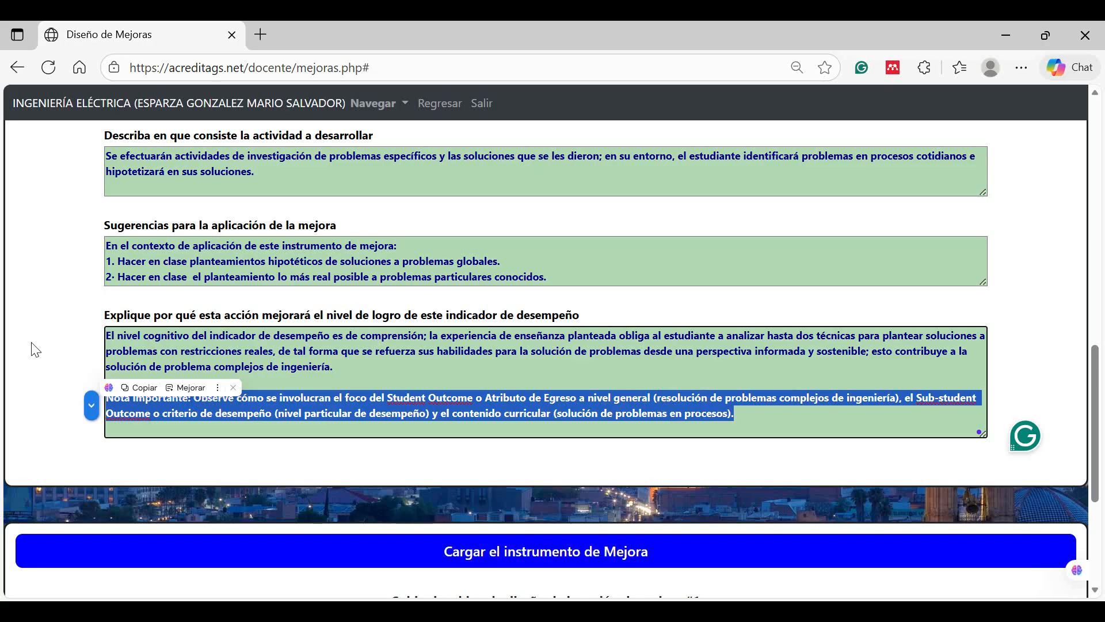
key(Delete)
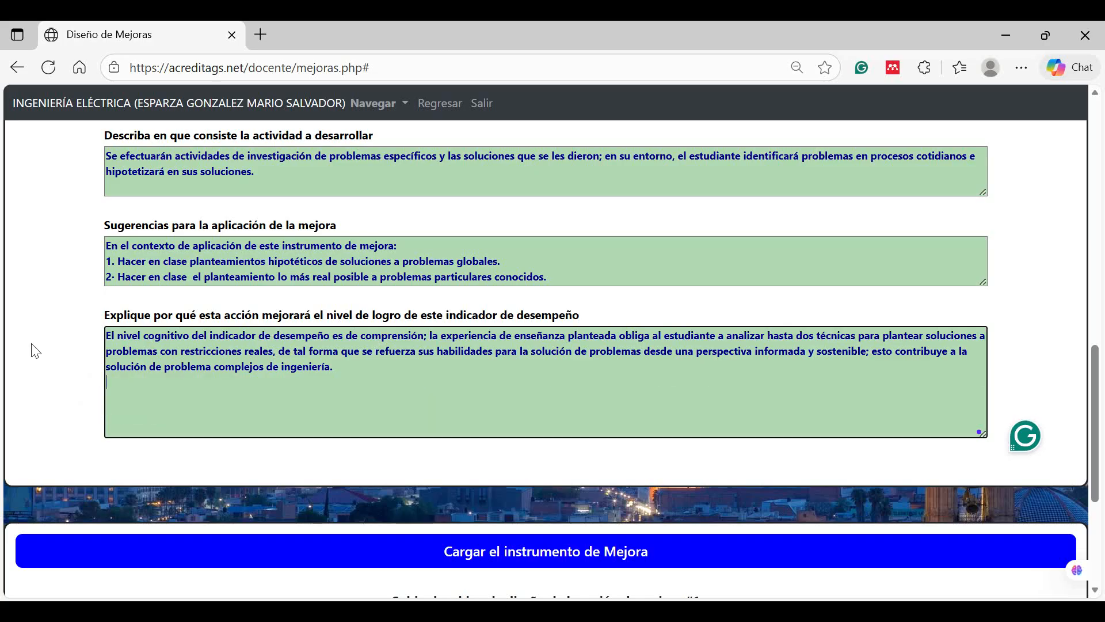
- Review the whole improvement form for rubric 5.1.2, from the rubric table and filled-in text fields to the instrument upload and save sections
scroll(300, 295, up, 3)
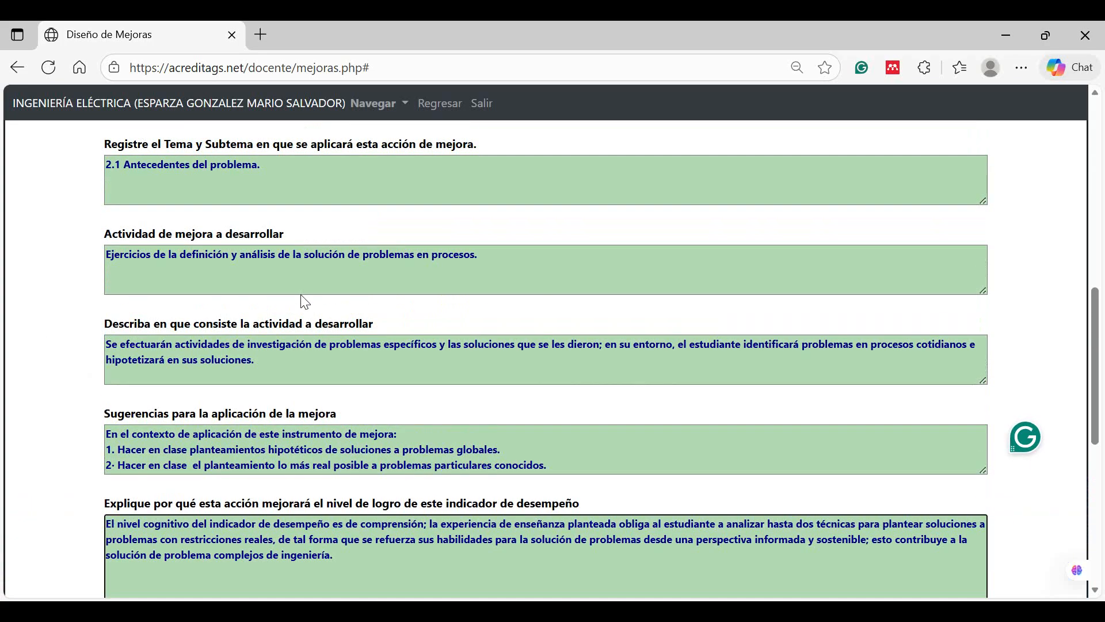
scroll(304, 301, down, 3)
scroll(300, 295, up, 15)
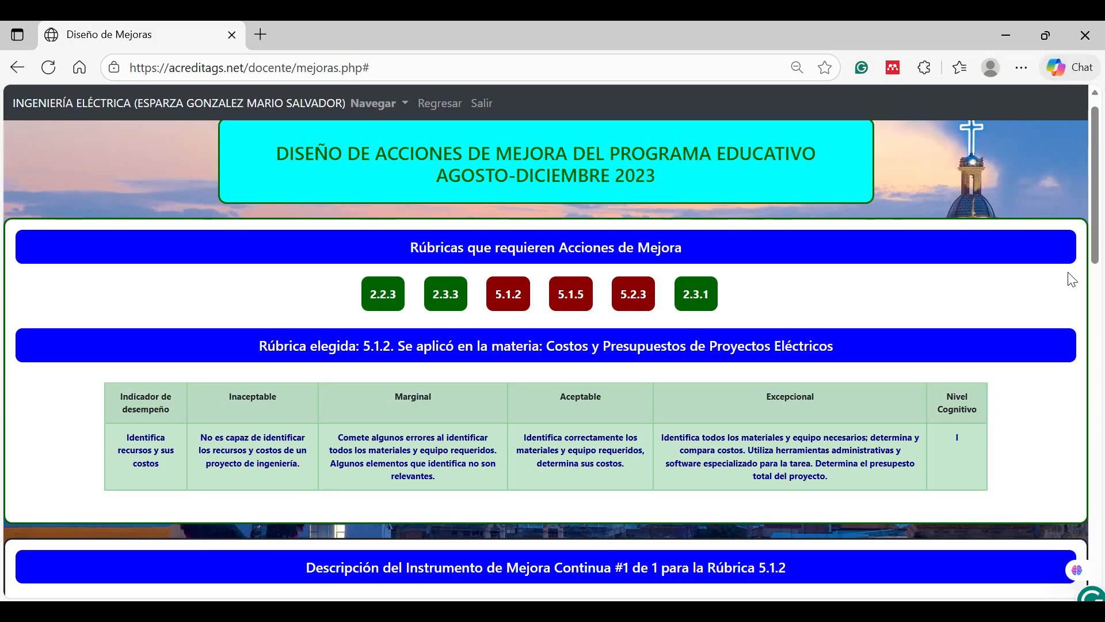
scroll(1095, 247, down, 10)
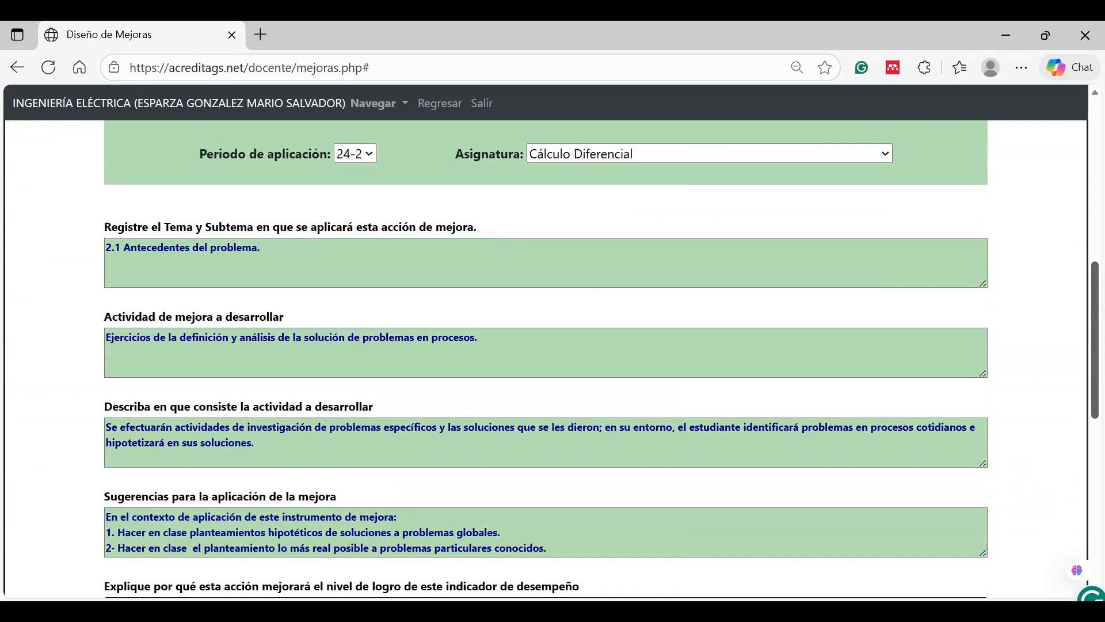
scroll(545, 345, down, 9)
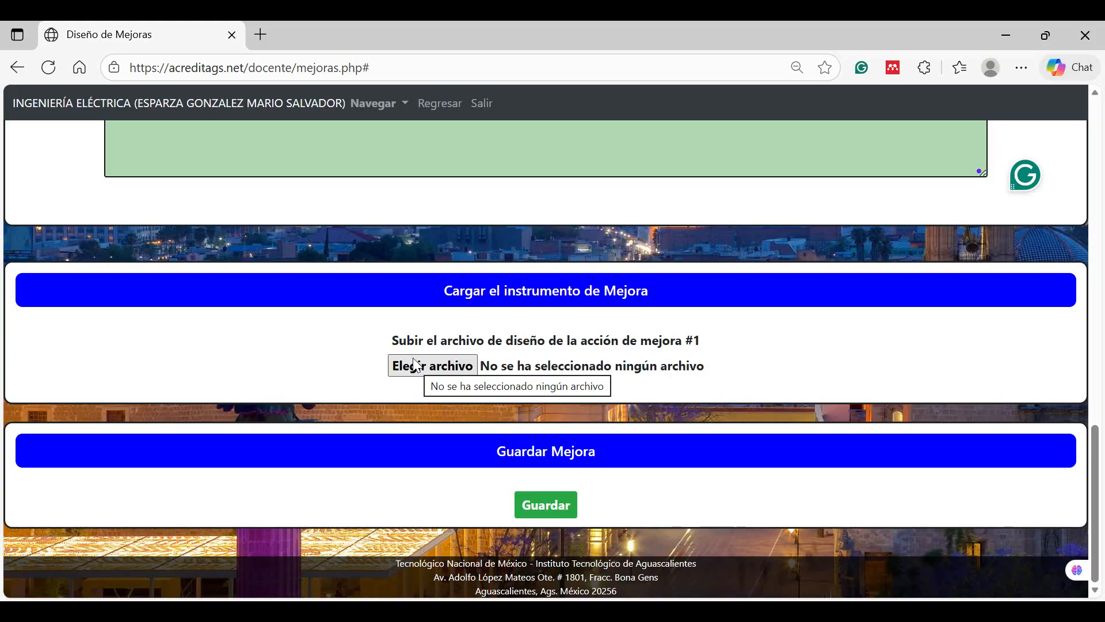
scroll(416, 371, up, 2)
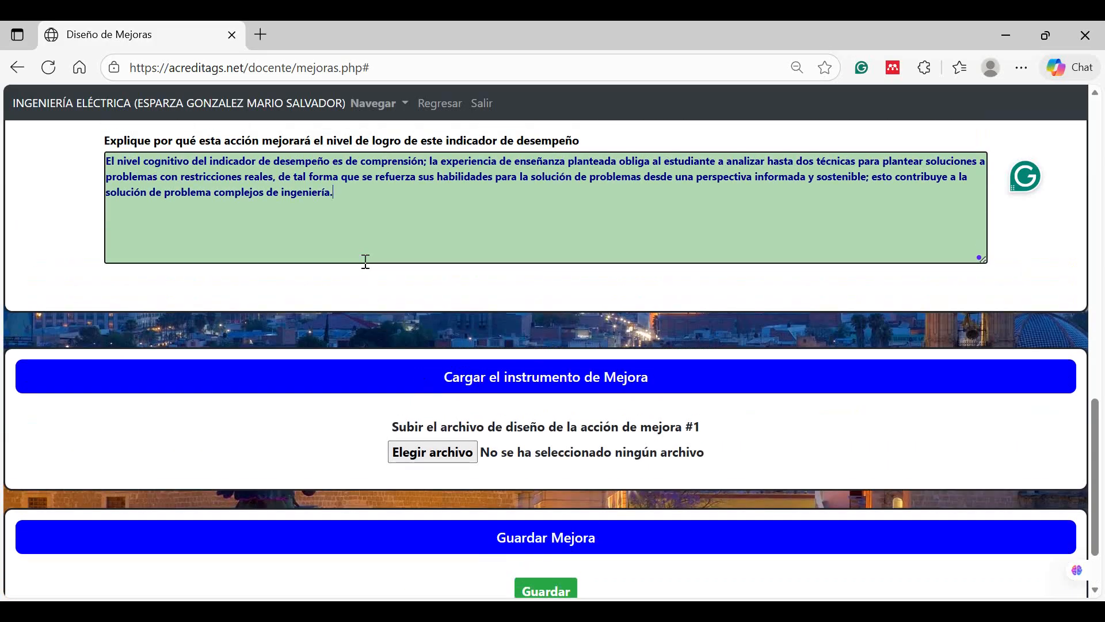
scroll(365, 261, up, 5)
scroll(363, 260, down, 7)
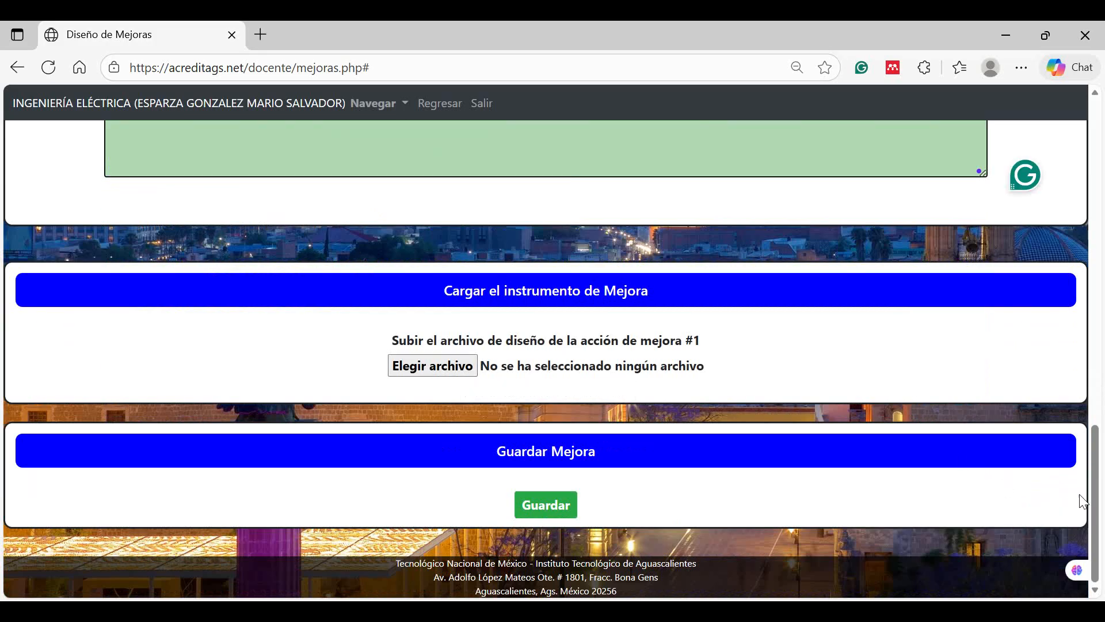
drag(1099, 500, 1078, 119)
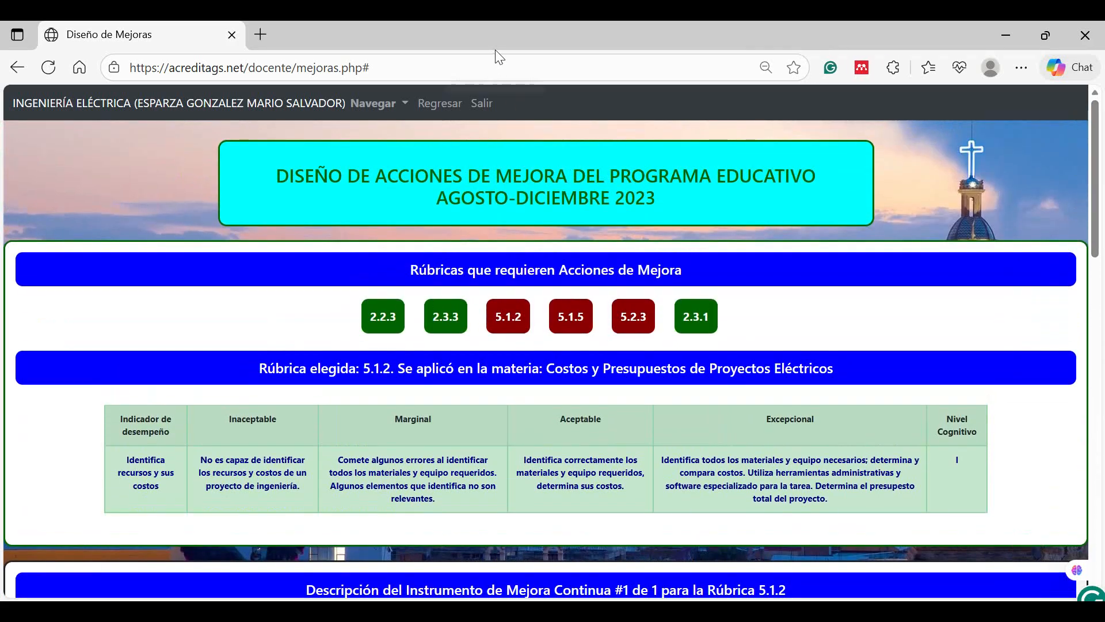